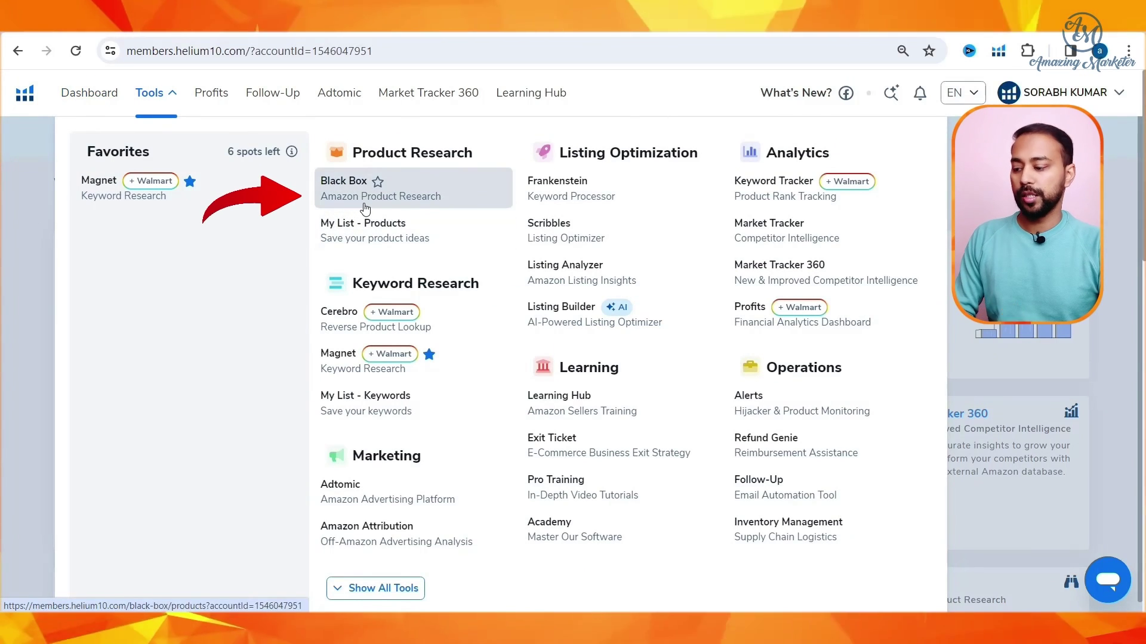
Open the Black Box product research tool and switch its product search to the Advanced filter form
{"action": "left_click", "coordinate": [328, 197]}
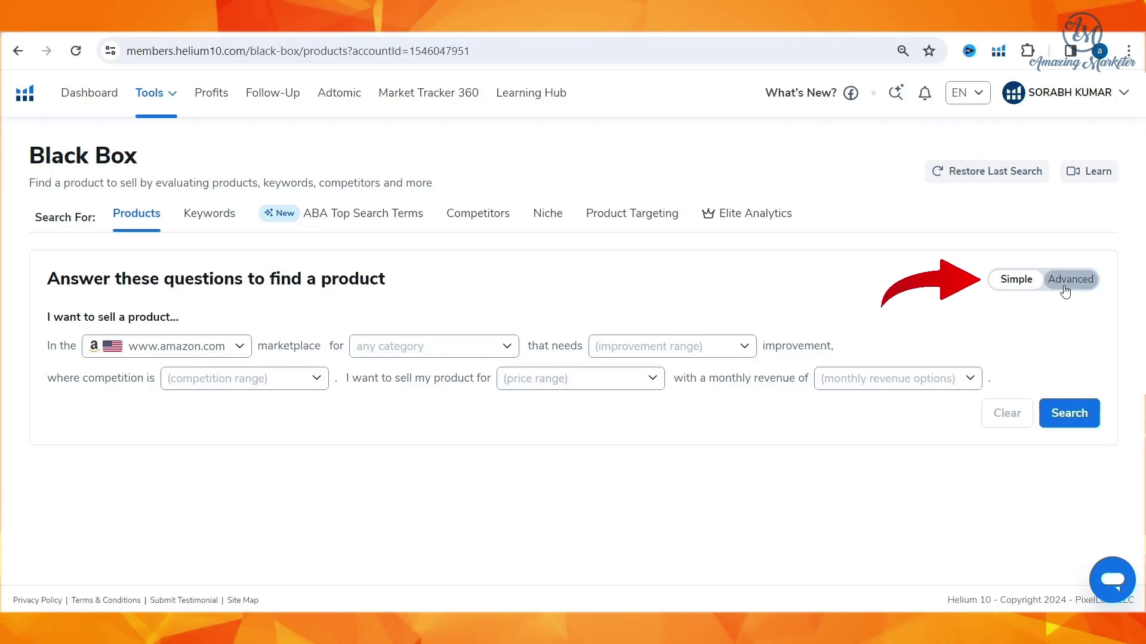
{"action": "left_click", "coordinate": [1065, 291]}
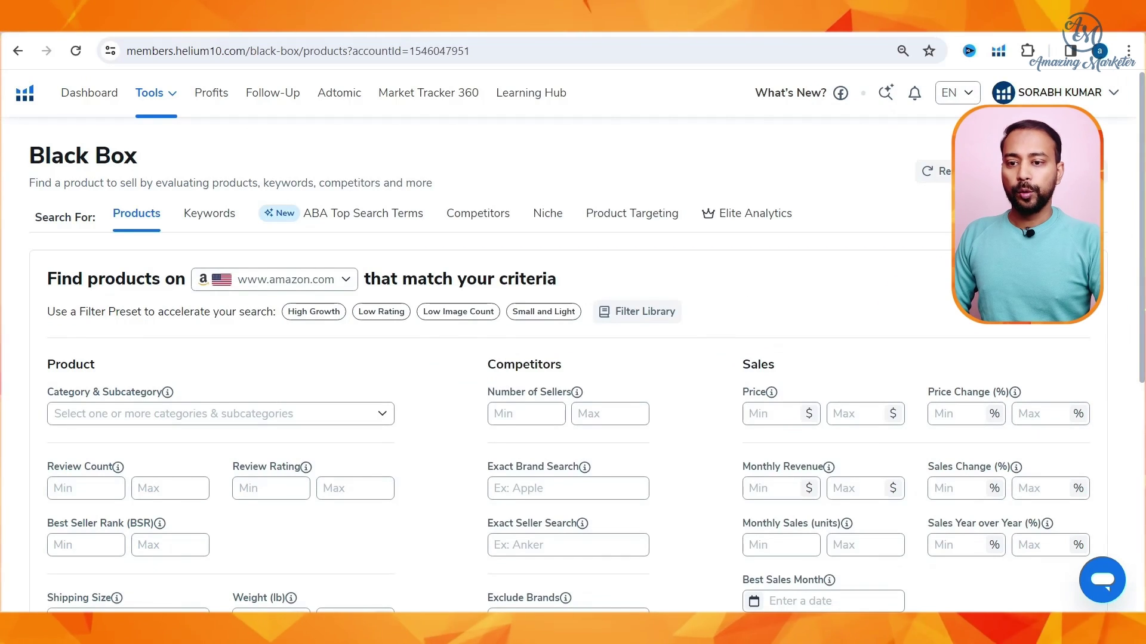
{"action": "left_click", "coordinate": [996, 284]}
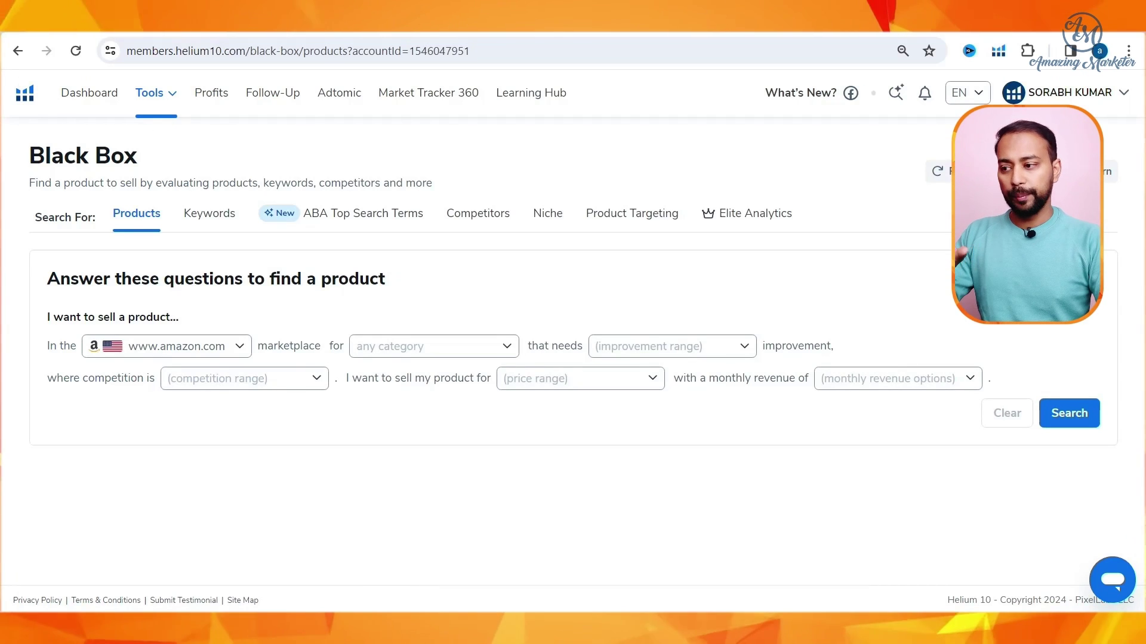
{"action": "left_click", "coordinate": [996, 284]}
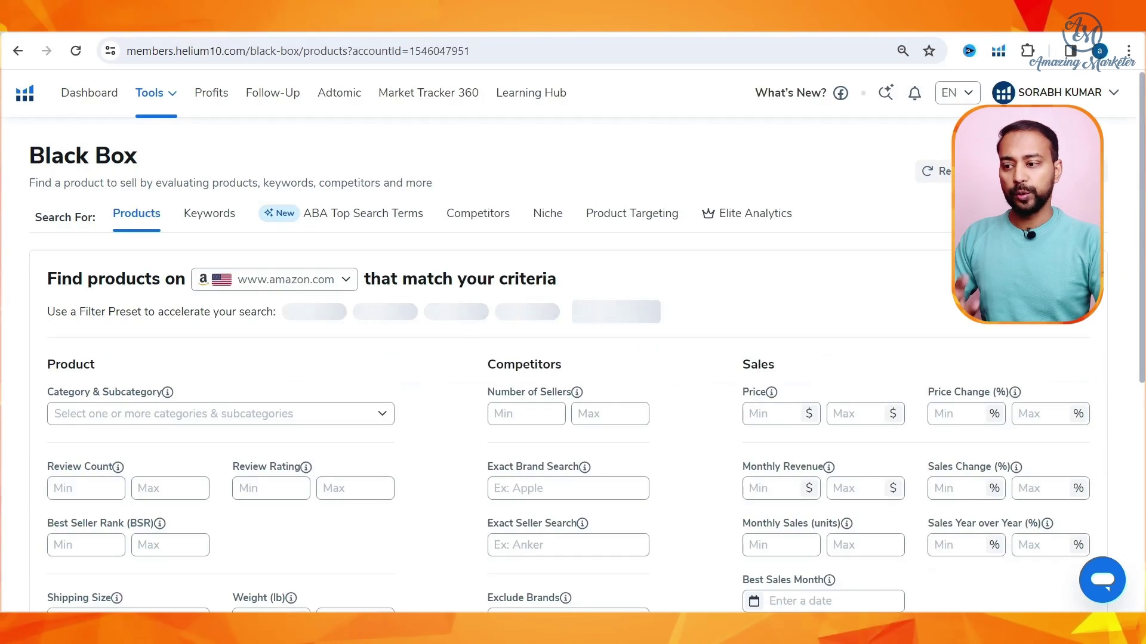
{"action": "scroll", "coordinate": [692, 272], "scroll_direction": "down", "scroll_amount": 3}
{"action": "scroll", "coordinate": [692, 272], "scroll_direction": "up", "scroll_amount": 3}
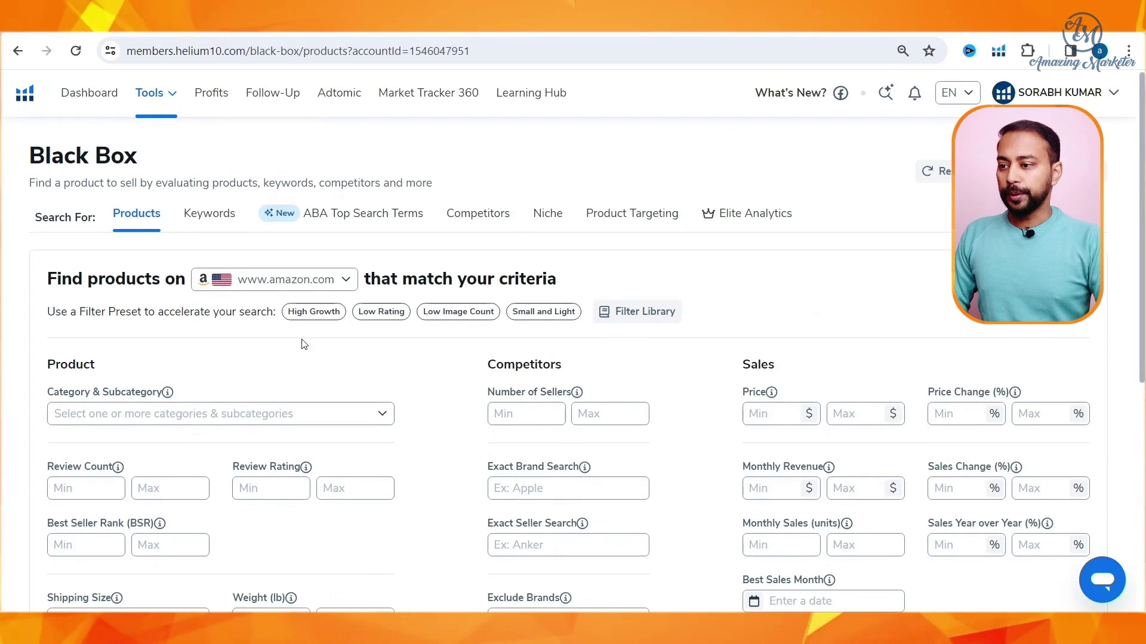
{"action": "left_click", "coordinate": [293, 287]}
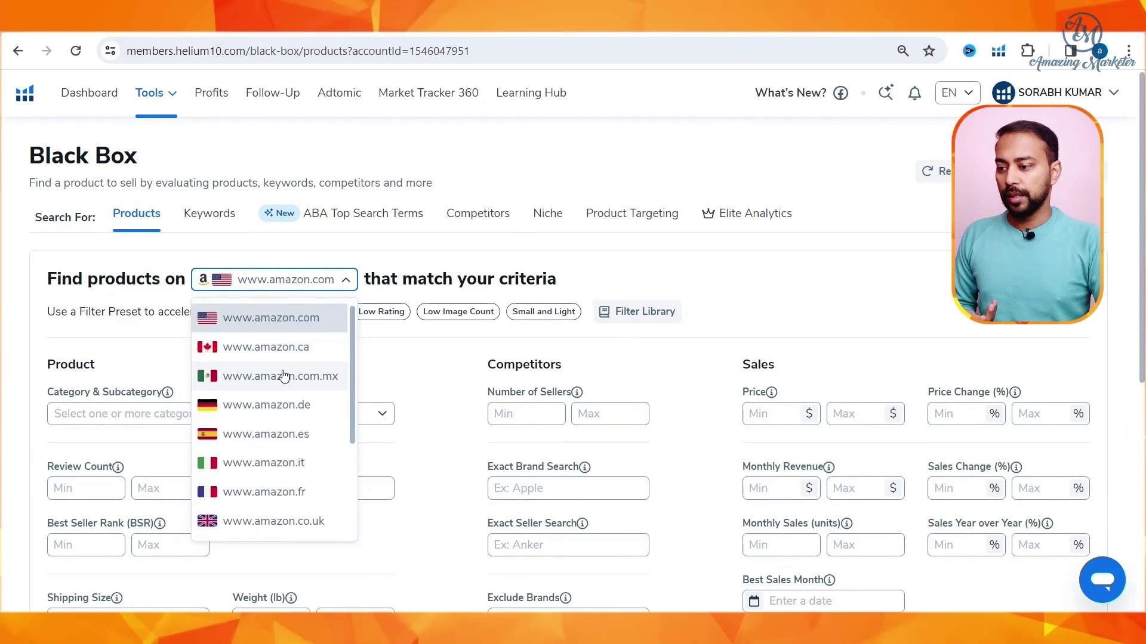
{"action": "scroll", "coordinate": [279, 406], "scroll_direction": "down", "scroll_amount": 3}
{"action": "left_click", "coordinate": [277, 407]}
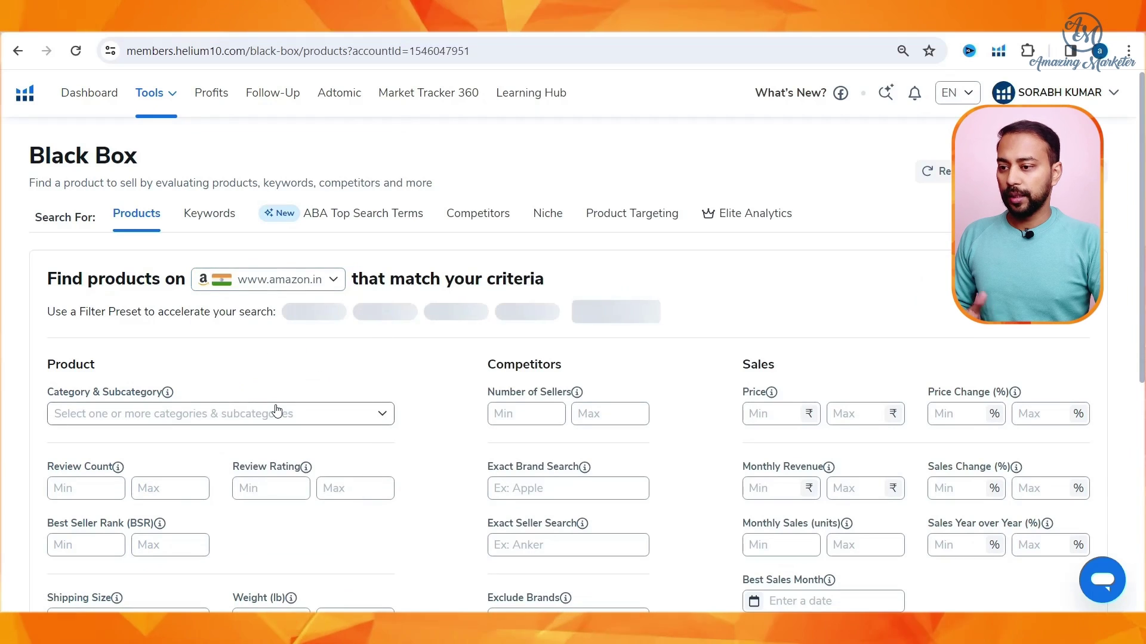
Select the categories Baby, Grocery & Gourmet Foods, Health & Personal Care, Home Improvement, Home & Kitchen and Pet Supplies
{"action": "scroll", "coordinate": [352, 248], "scroll_direction": "down", "scroll_amount": 3}
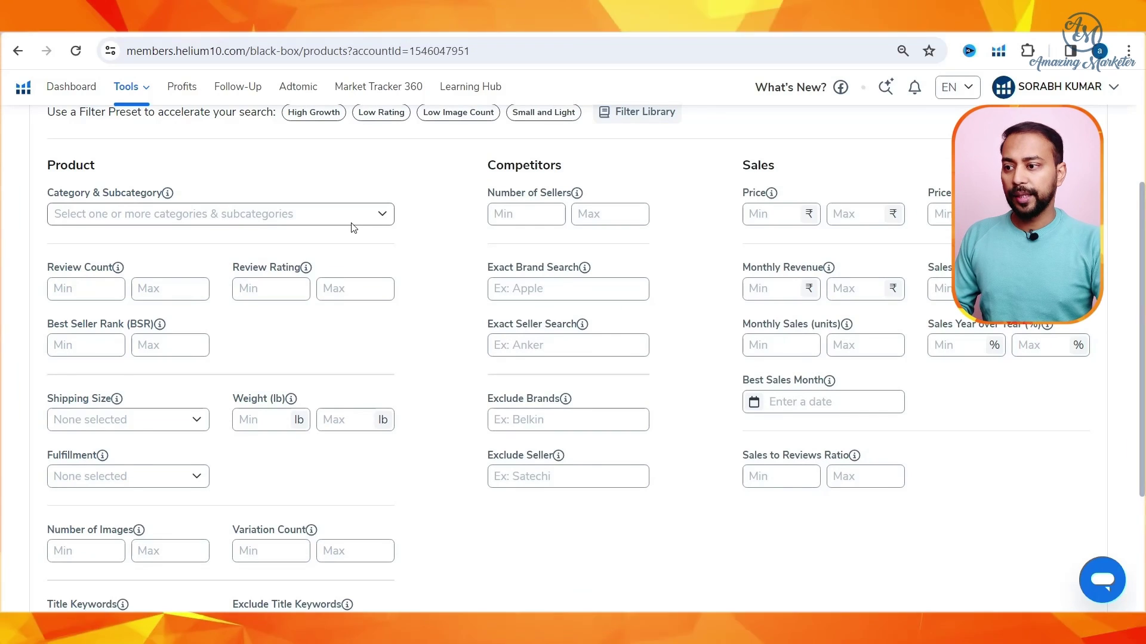
{"action": "left_click", "coordinate": [353, 224]}
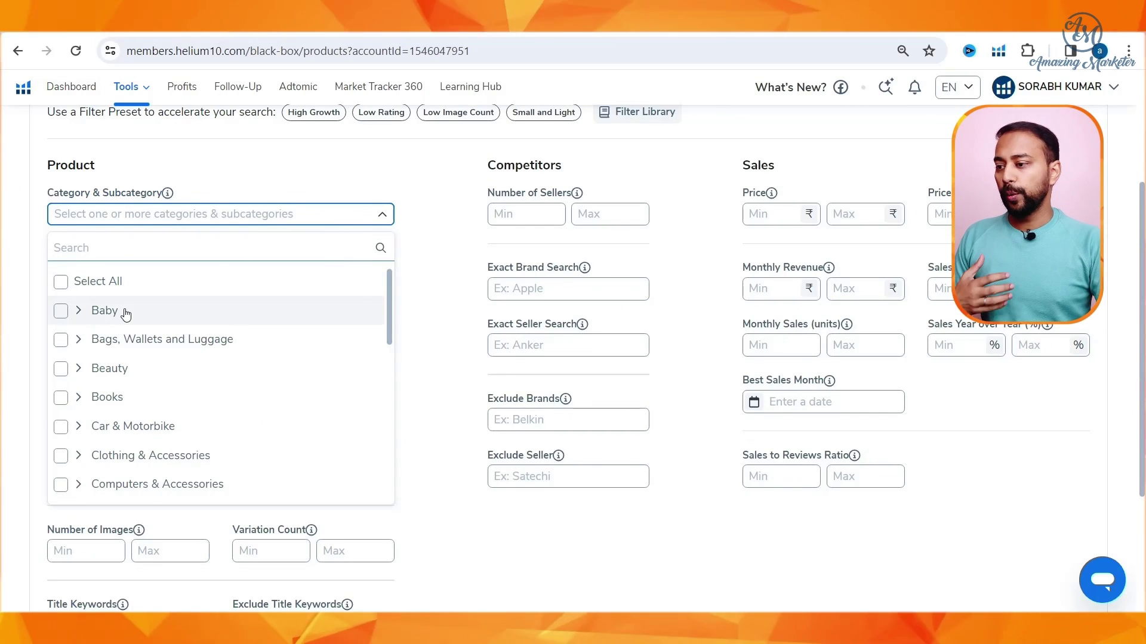
{"action": "left_click", "coordinate": [61, 311]}
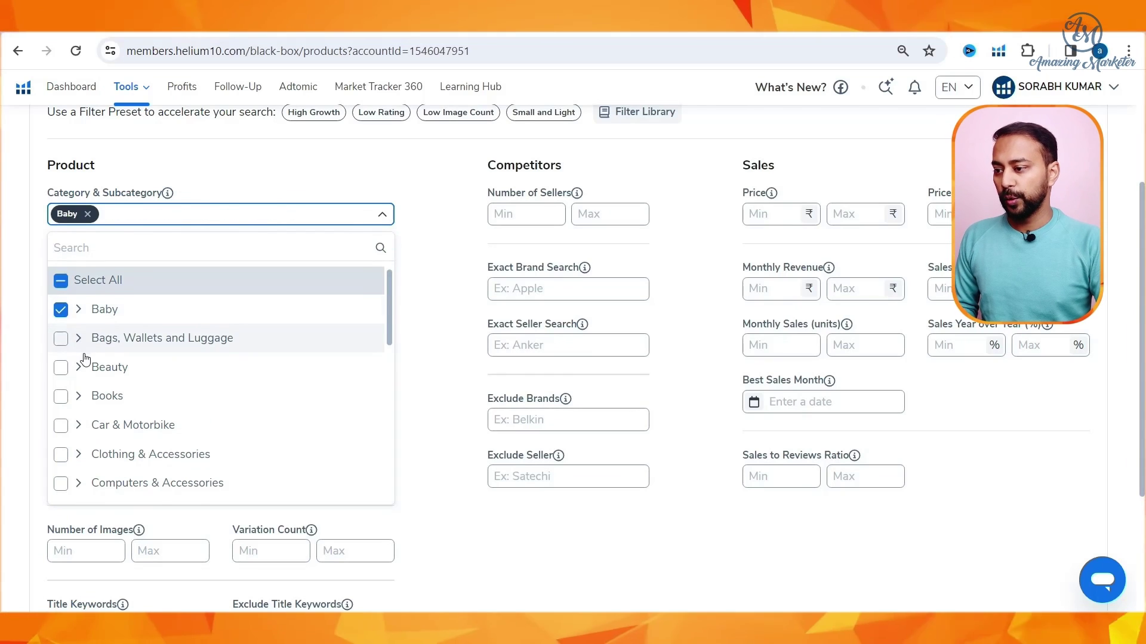
{"action": "scroll", "coordinate": [85, 358], "scroll_direction": "down", "scroll_amount": 3}
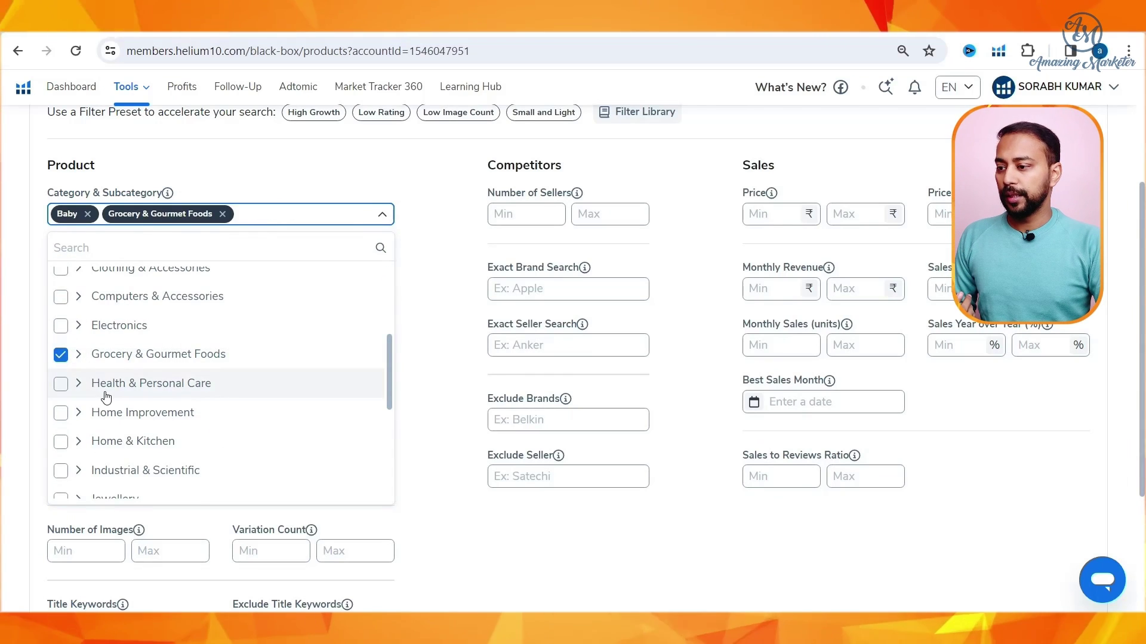
{"action": "left_click", "coordinate": [61, 385]}
{"action": "left_click", "coordinate": [61, 413]}
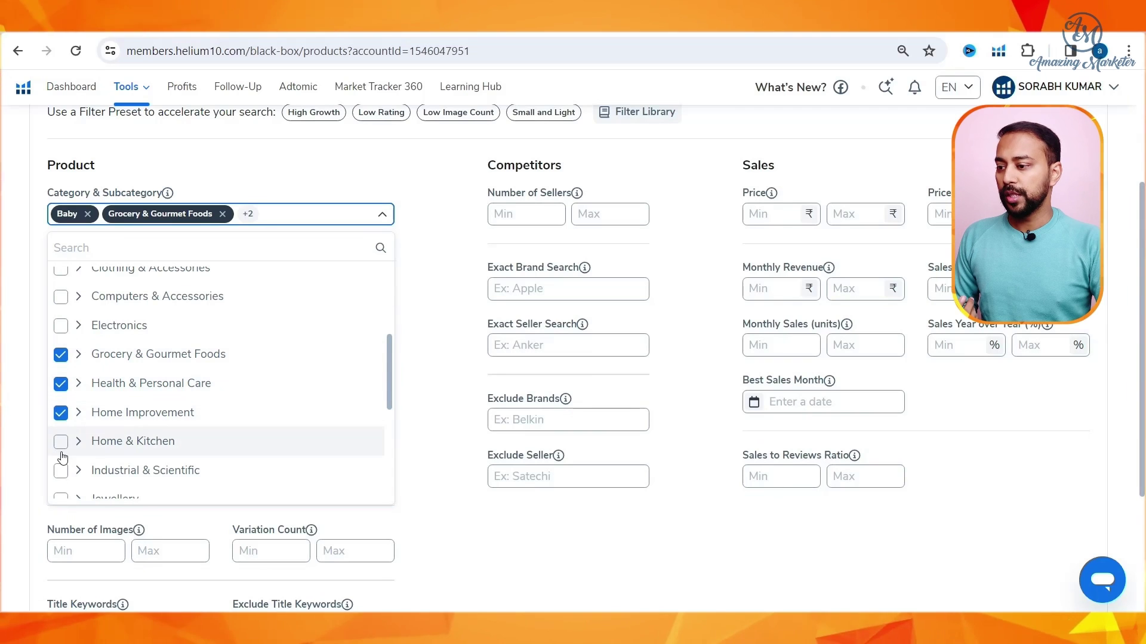
{"action": "scroll", "coordinate": [66, 418], "scroll_direction": "down", "scroll_amount": 5}
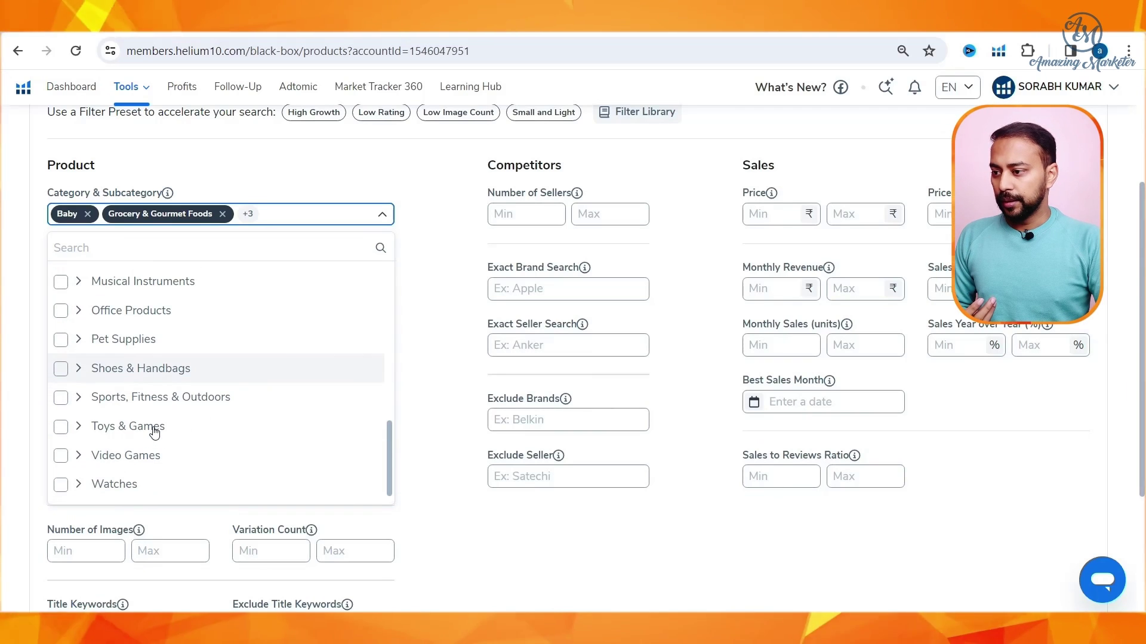
{"action": "left_click", "coordinate": [61, 339]}
{"action": "scroll", "coordinate": [200, 368], "scroll_direction": "down", "scroll_amount": 3}
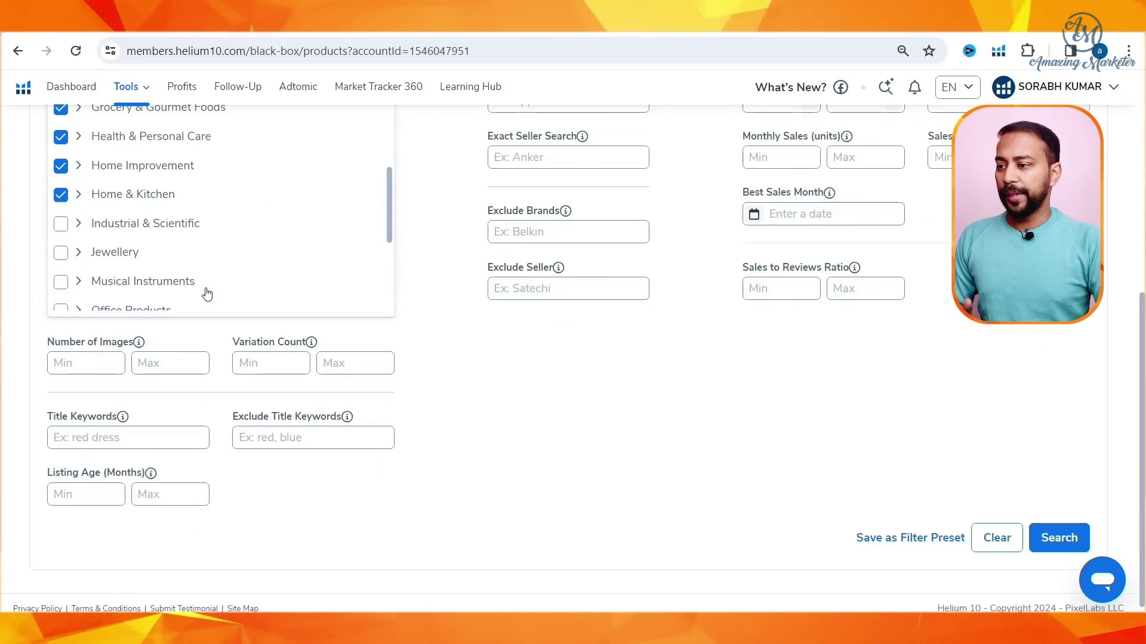
{"action": "scroll", "coordinate": [475, 348], "scroll_direction": "up", "scroll_amount": 6}
{"action": "left_click", "coordinate": [432, 419]}
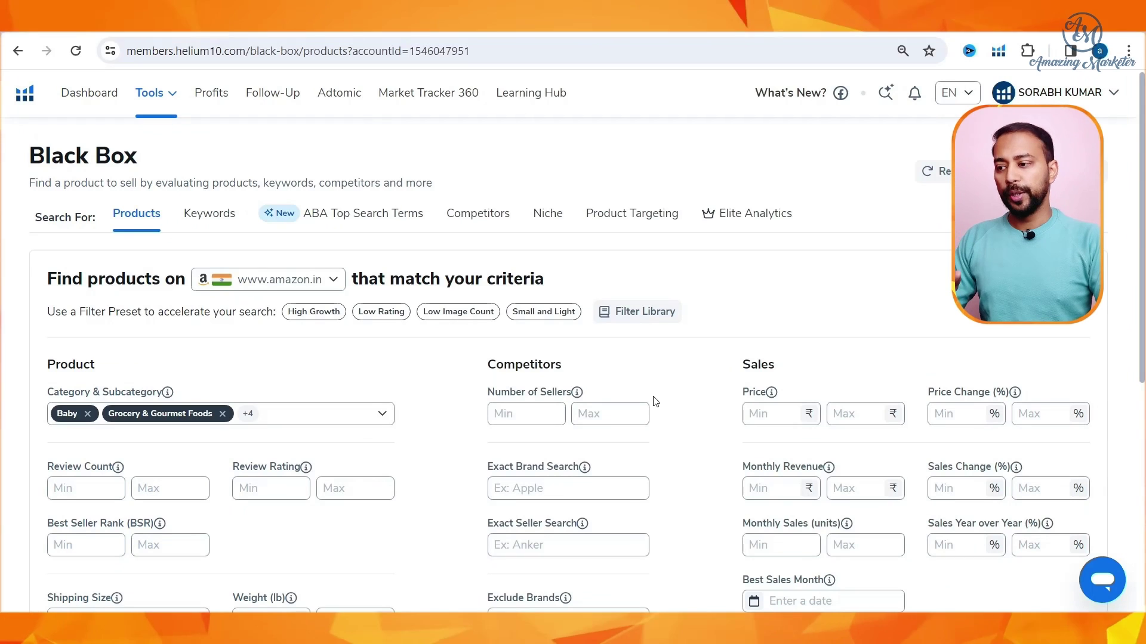
Set the minimum price to ₹500 and the maximum review count to 200
{"action": "scroll", "coordinate": [681, 407], "scroll_direction": "down", "scroll_amount": 3}
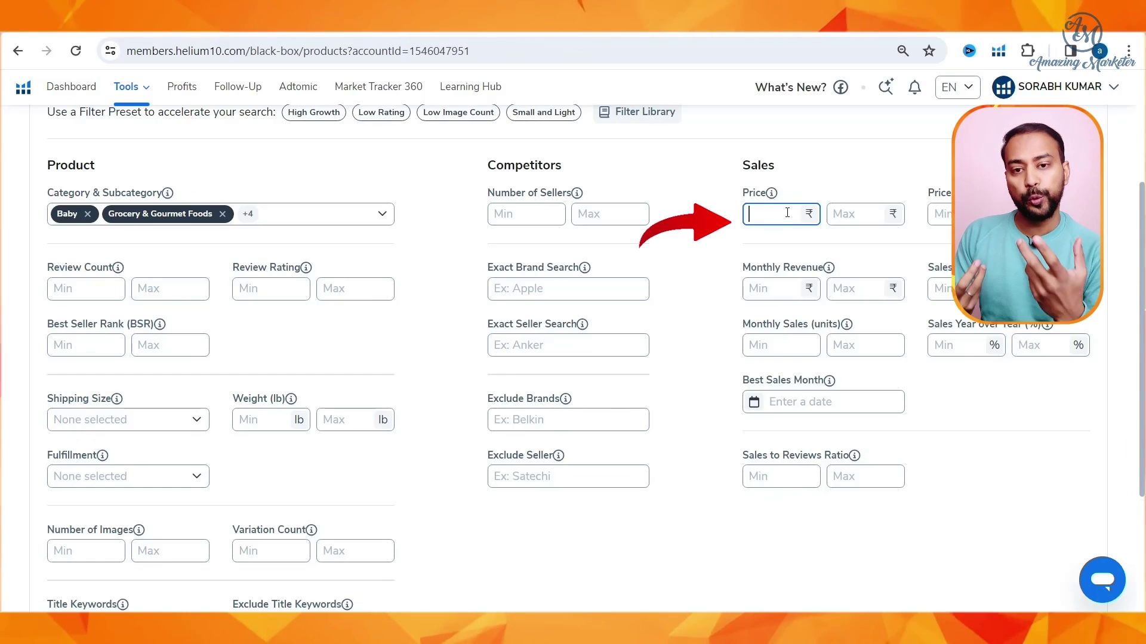
{"action": "type", "text": "500"}
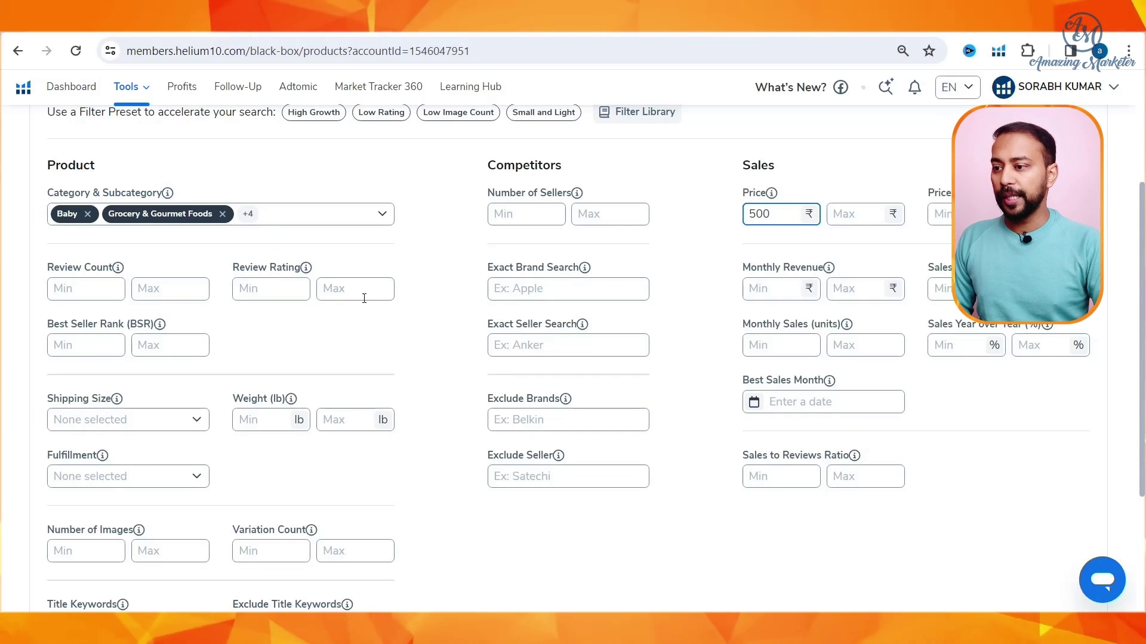
{"action": "left_click", "coordinate": [175, 297]}
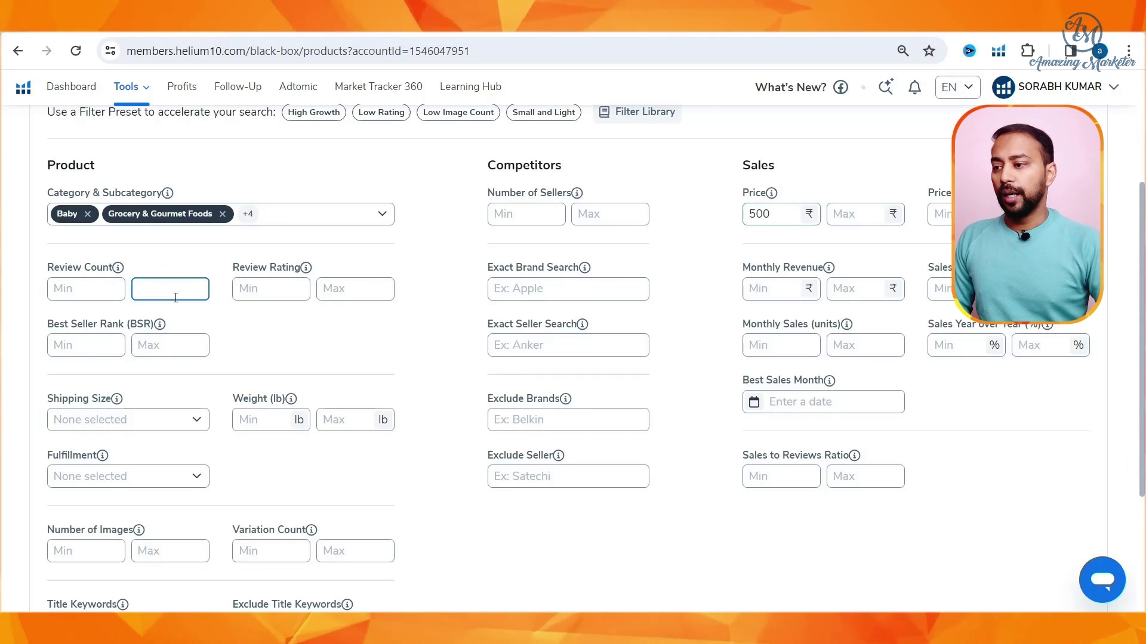
{"action": "type", "text": "2"}
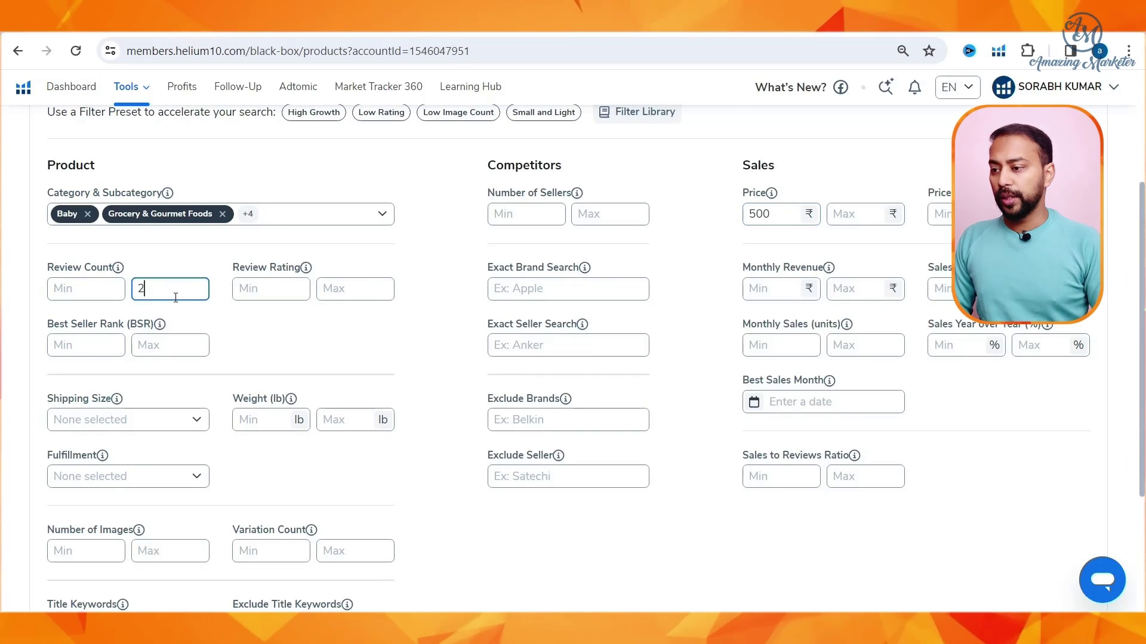
{"action": "type", "text": "00"}
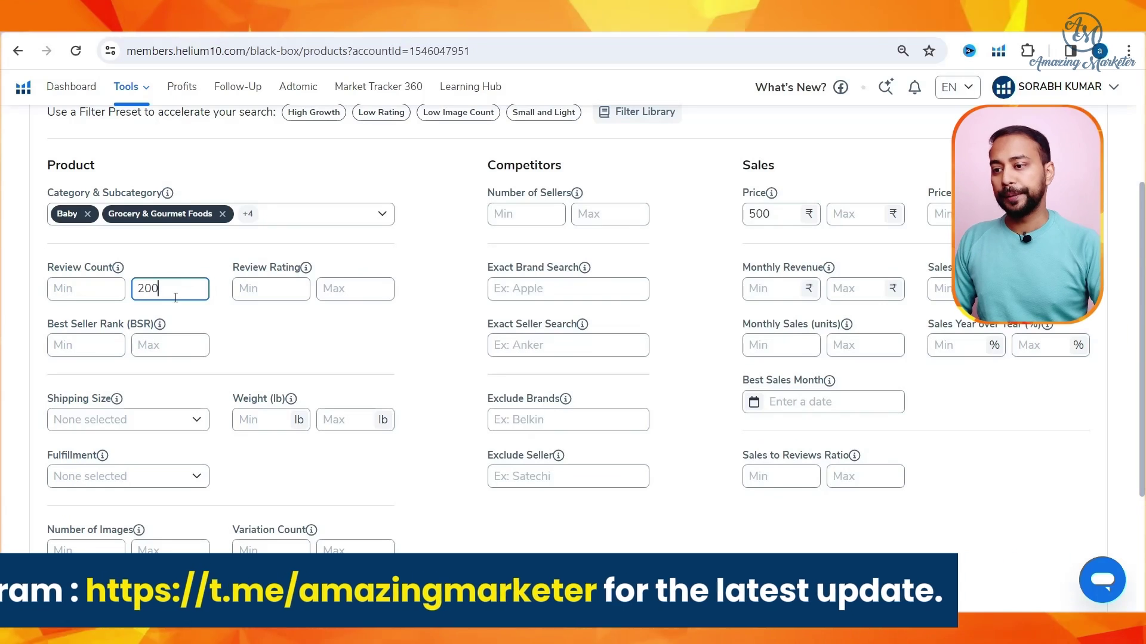
Set the minimum monthly revenue to ₹10000
{"action": "left_click", "coordinate": [769, 292]}
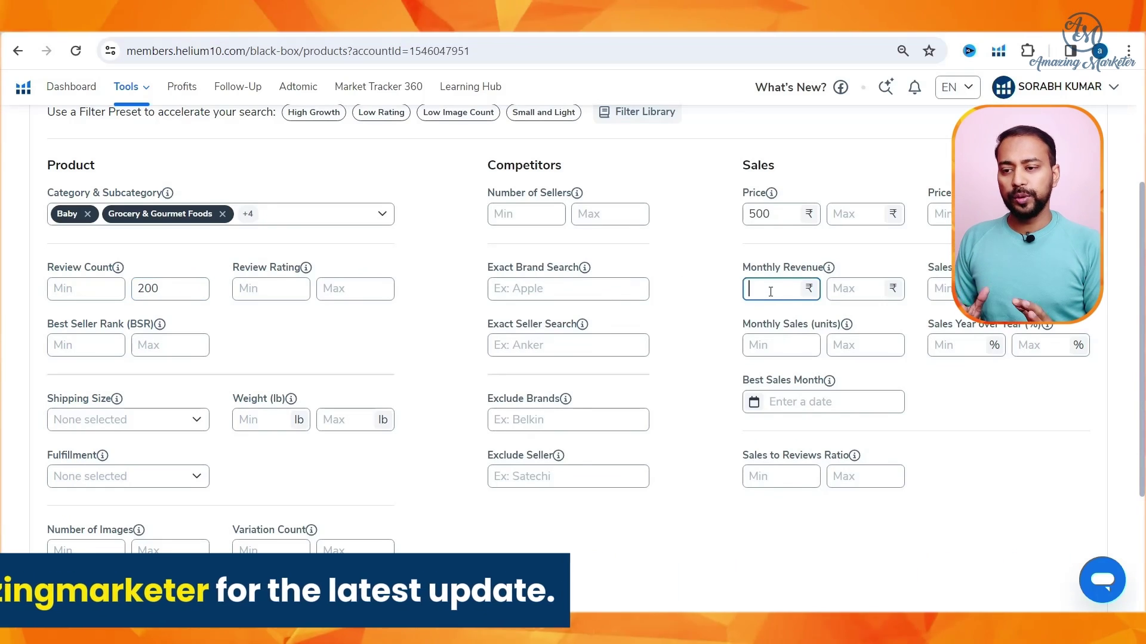
{"action": "type", "text": "1000"}
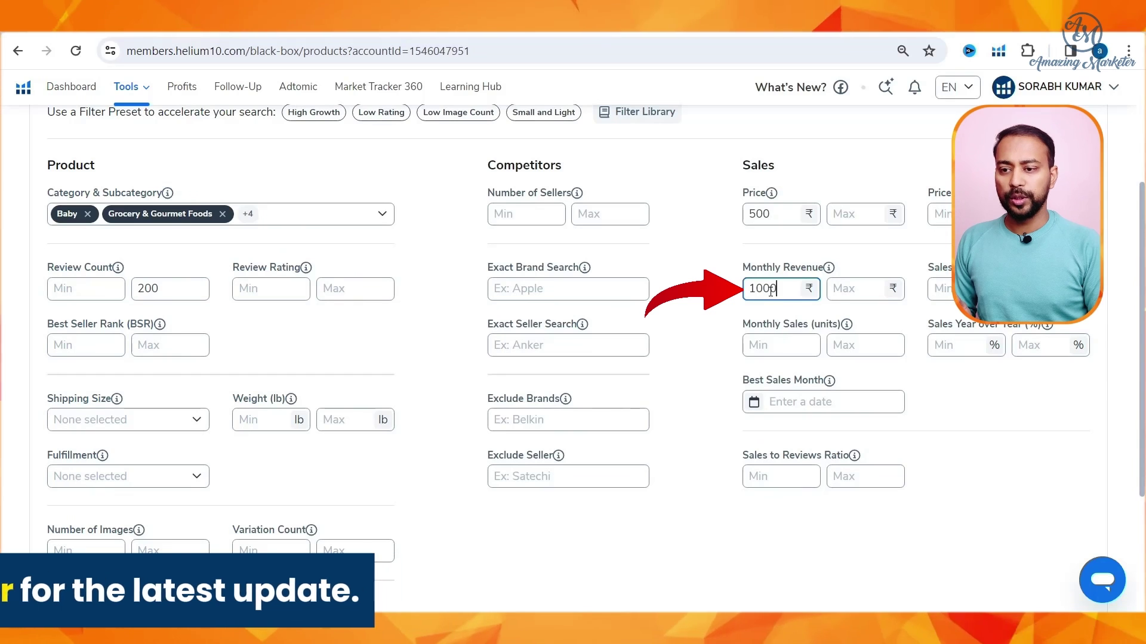
{"action": "type", "text": "0"}
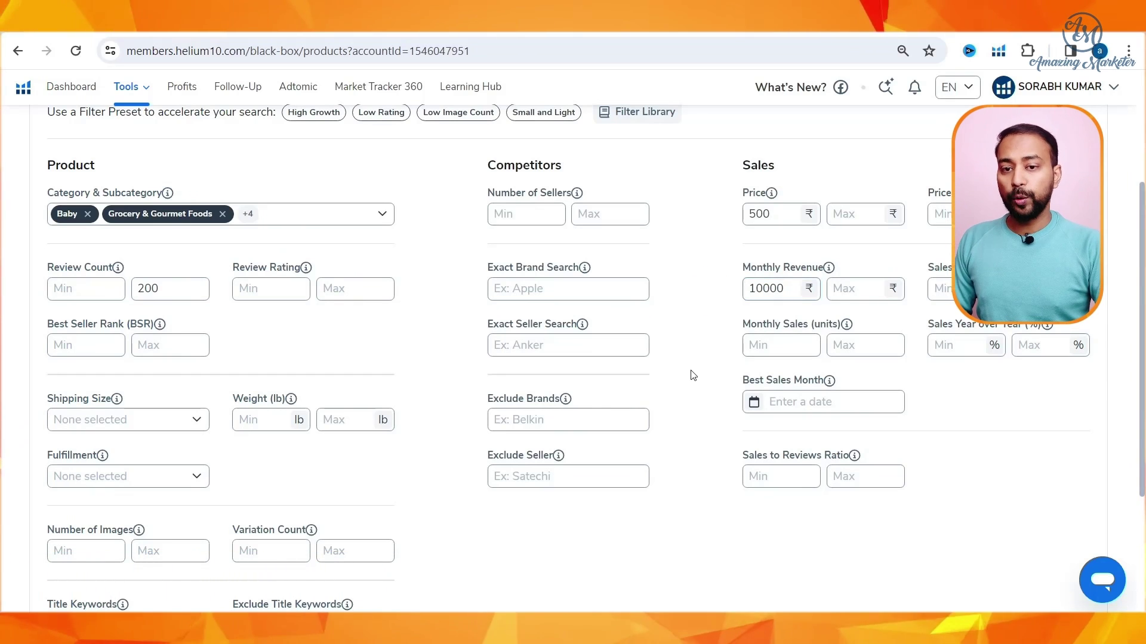
Limit the shipping size to Standard Size and set the maximum weight to 3 lb
{"action": "scroll", "coordinate": [684, 396], "scroll_direction": "down", "scroll_amount": 3}
{"action": "left_click", "coordinate": [191, 232]}
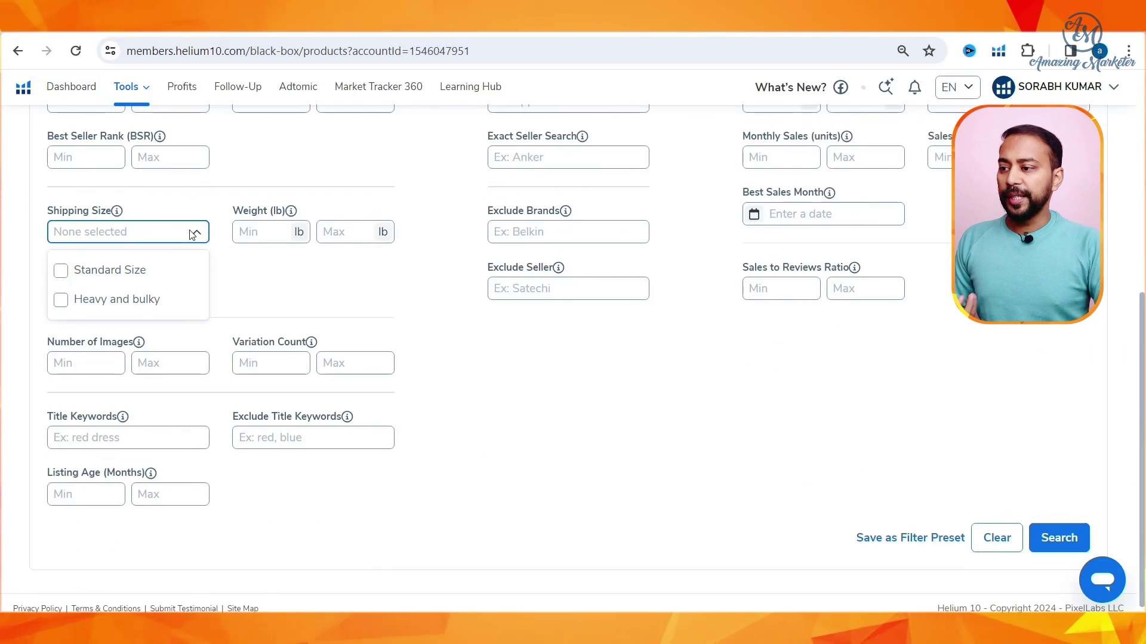
{"action": "left_click", "coordinate": [127, 282]}
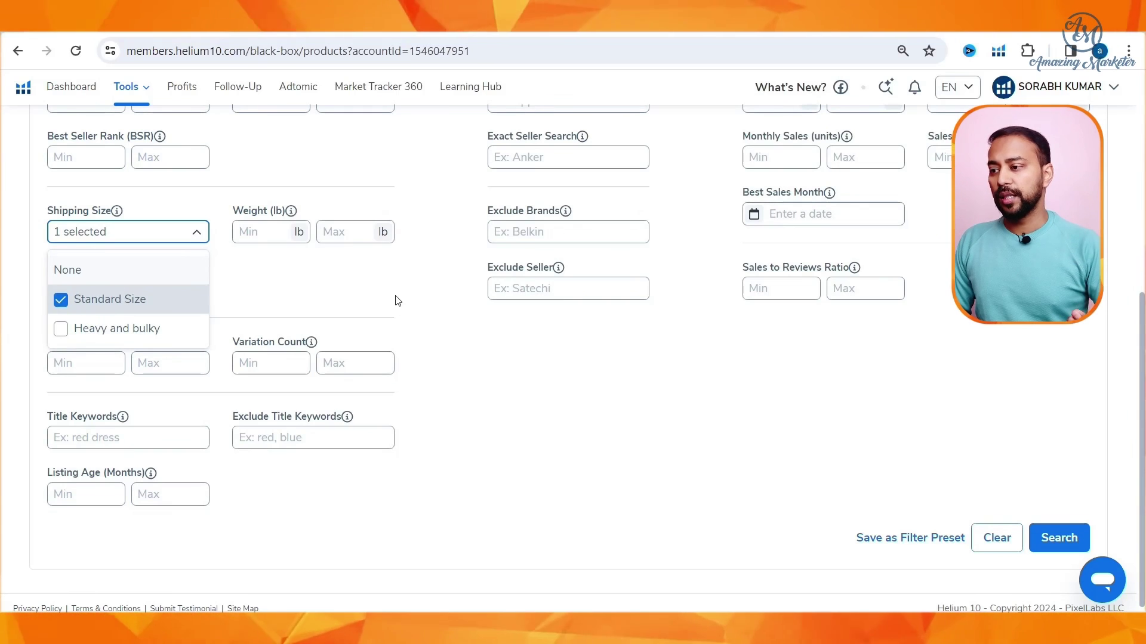
{"action": "left_click", "coordinate": [327, 256]}
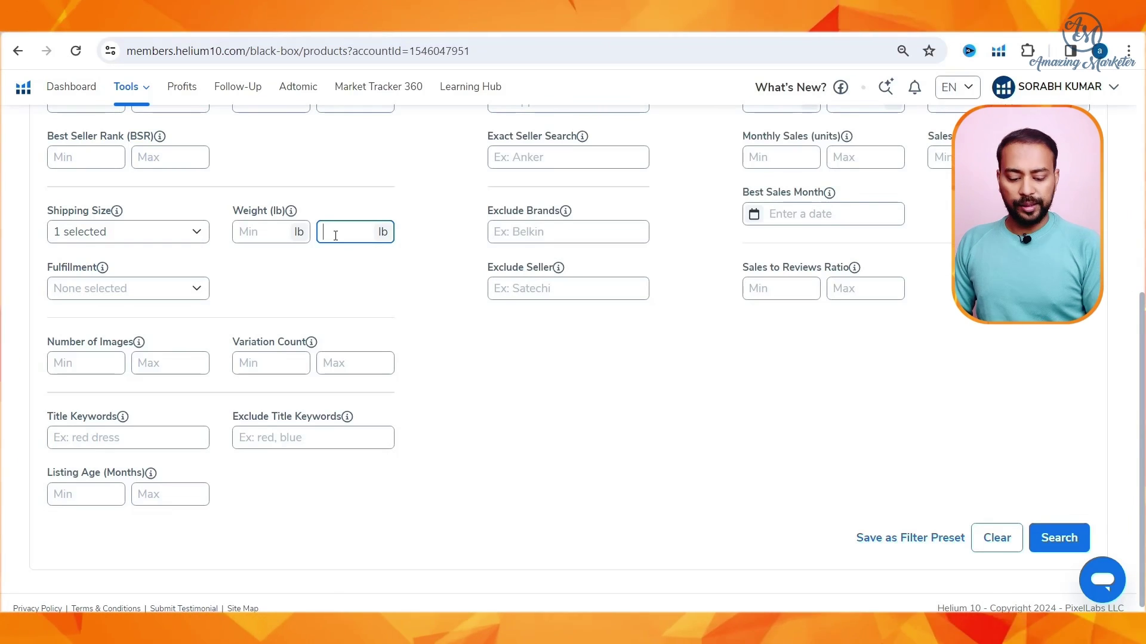
{"action": "type", "text": "3"}
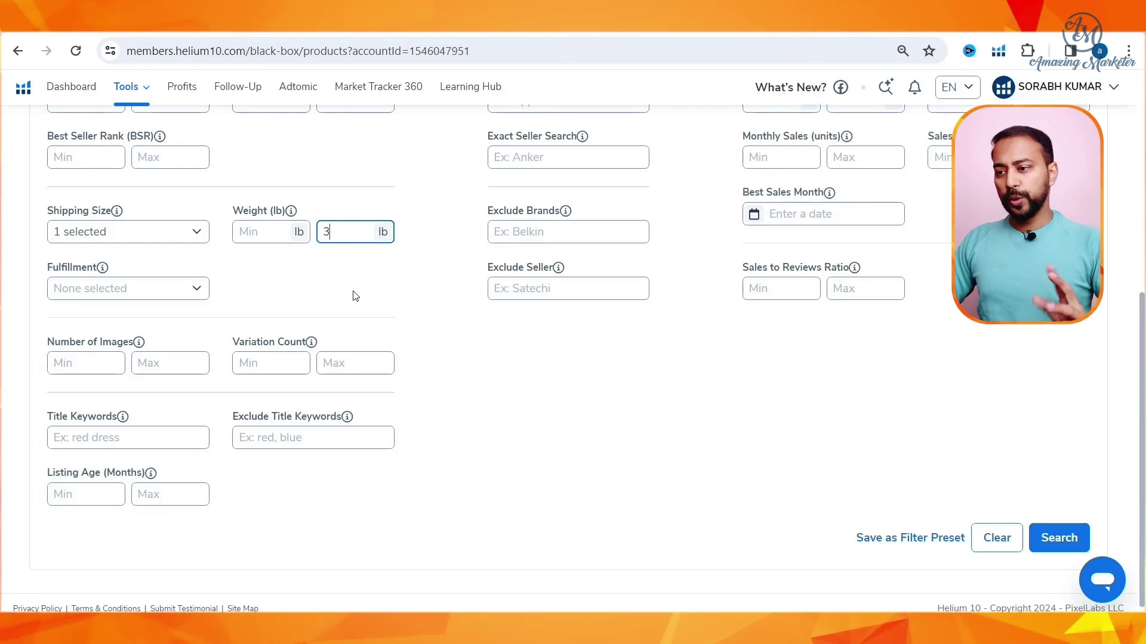
Choose FBA and FBM as the fulfillment methods and run the product search
{"action": "left_click", "coordinate": [164, 298]}
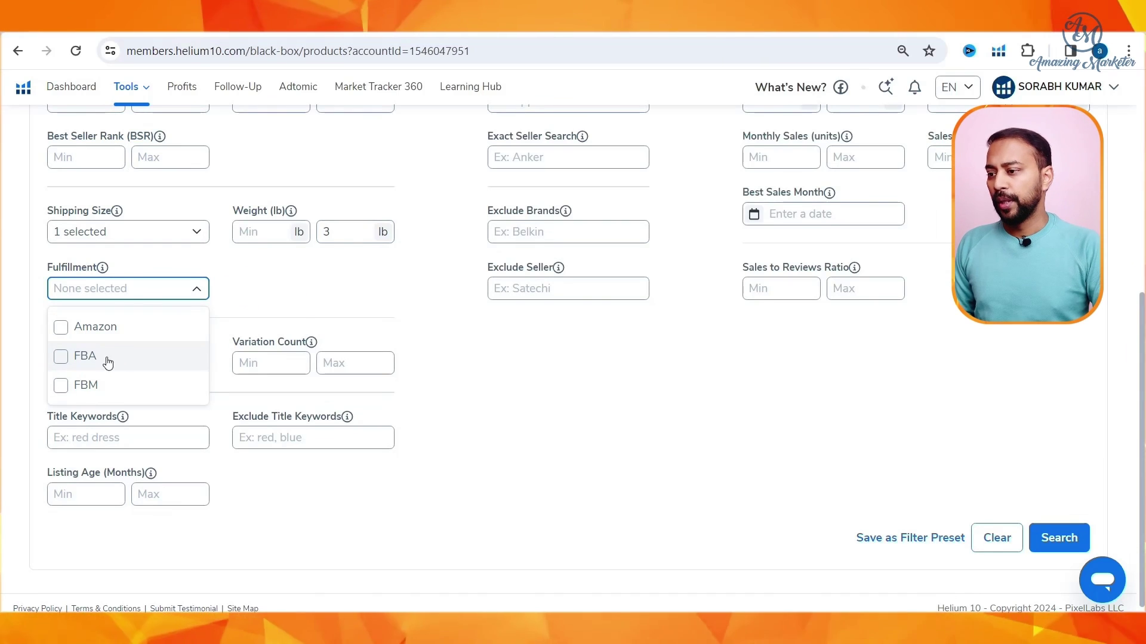
{"action": "left_click", "coordinate": [85, 357]}
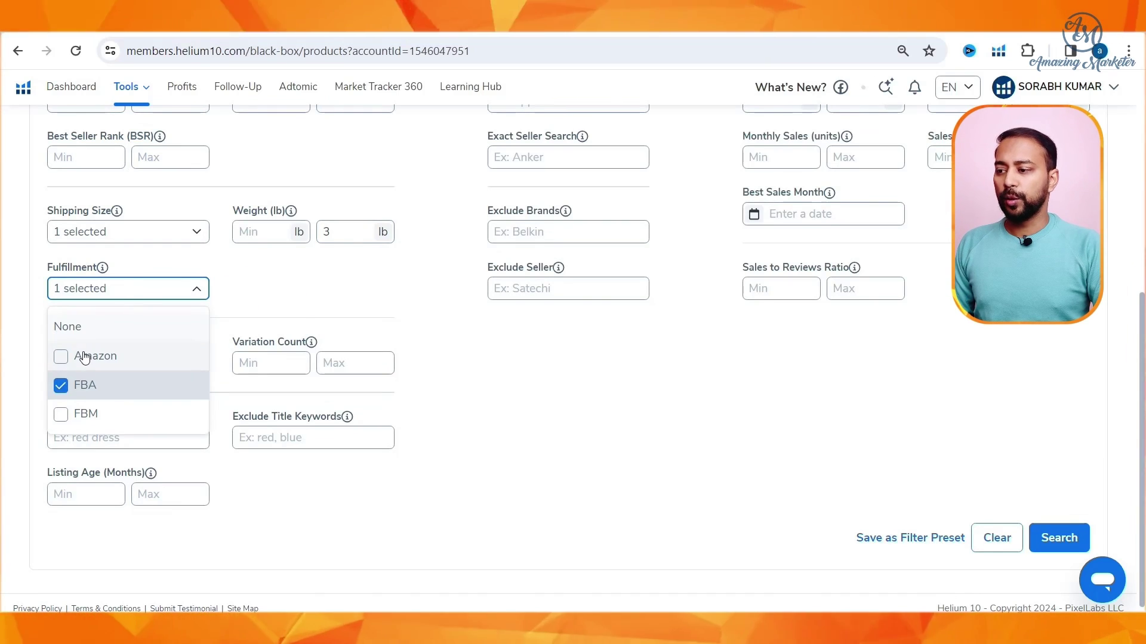
{"action": "left_click", "coordinate": [87, 417]}
{"action": "left_click", "coordinate": [522, 400]}
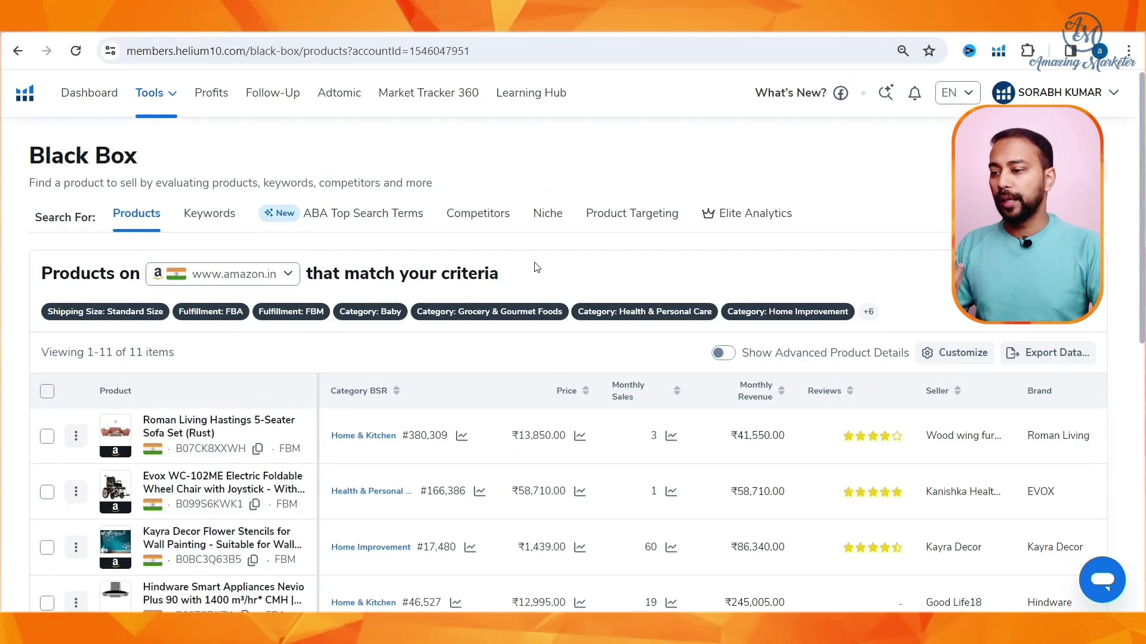
Look through the matching products and enable advanced product details for the results table
{"action": "scroll", "coordinate": [535, 267], "scroll_direction": "down", "scroll_amount": 9}
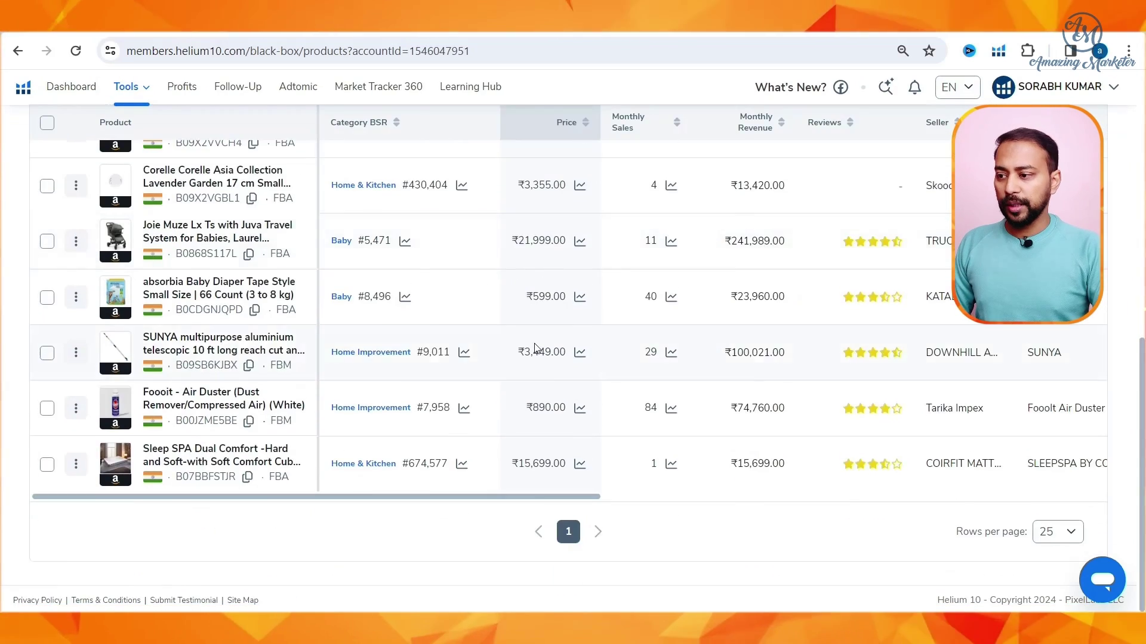
{"action": "scroll", "coordinate": [533, 351], "scroll_direction": "up", "scroll_amount": 10}
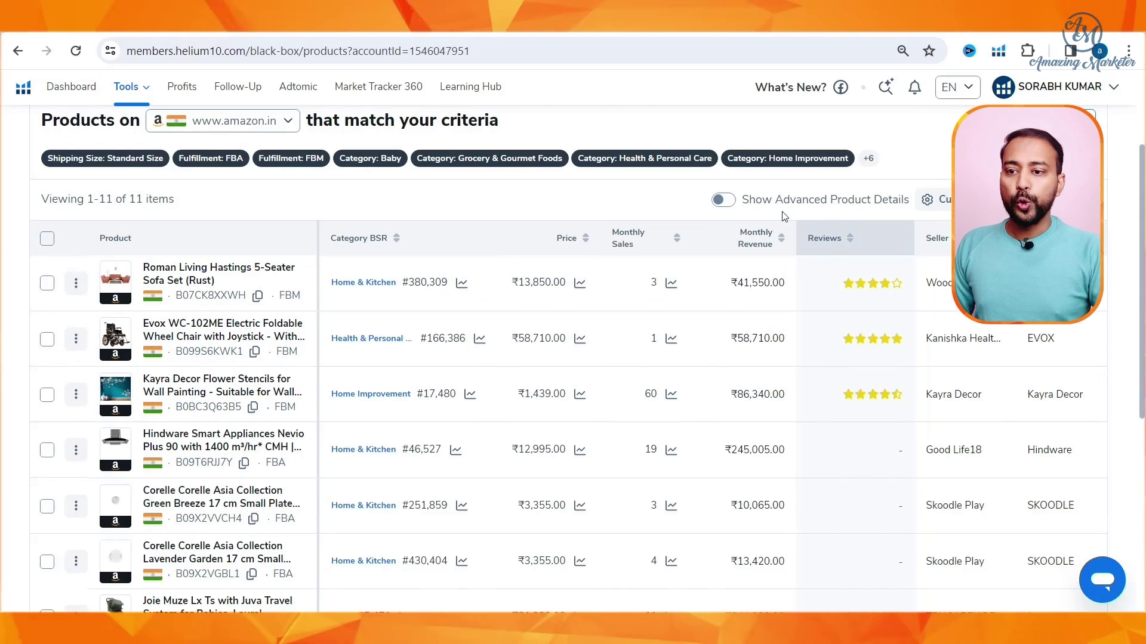
{"action": "left_click", "coordinate": [722, 199]}
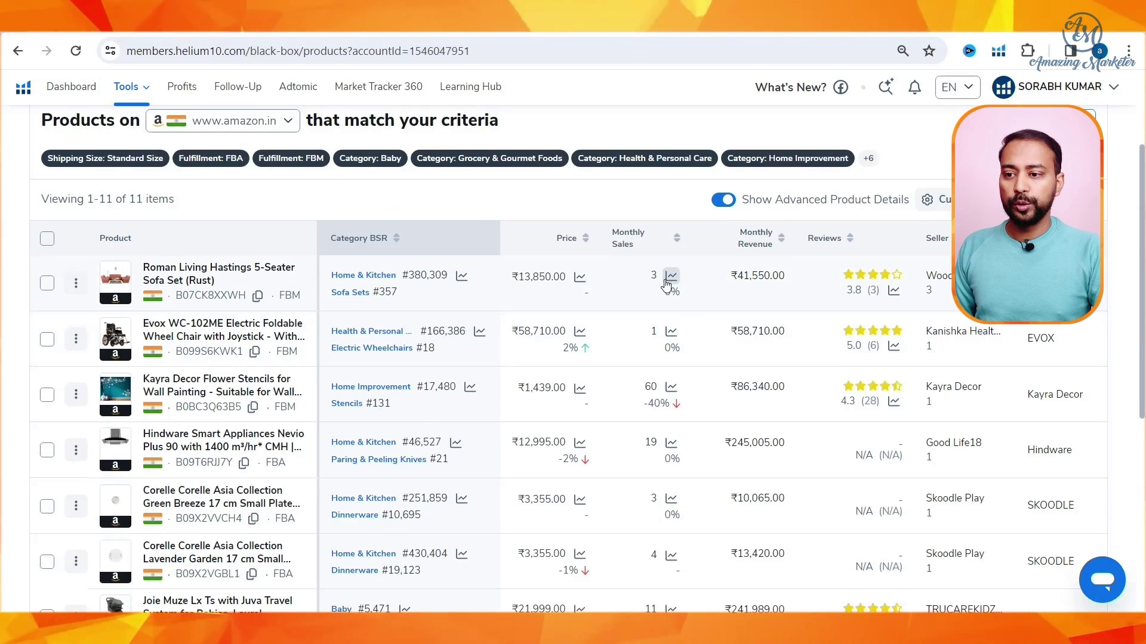
Examine the Roman Living Hastings sofa set's sales chart over 1 year, then close it
{"action": "left_click", "coordinate": [666, 280]}
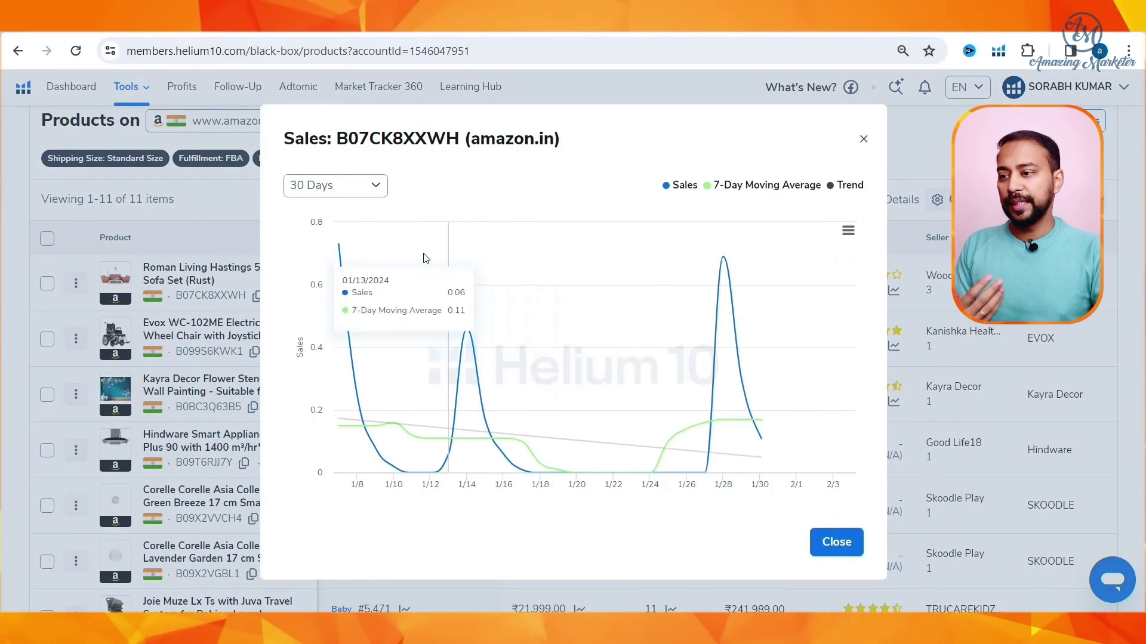
{"action": "left_click", "coordinate": [373, 185]}
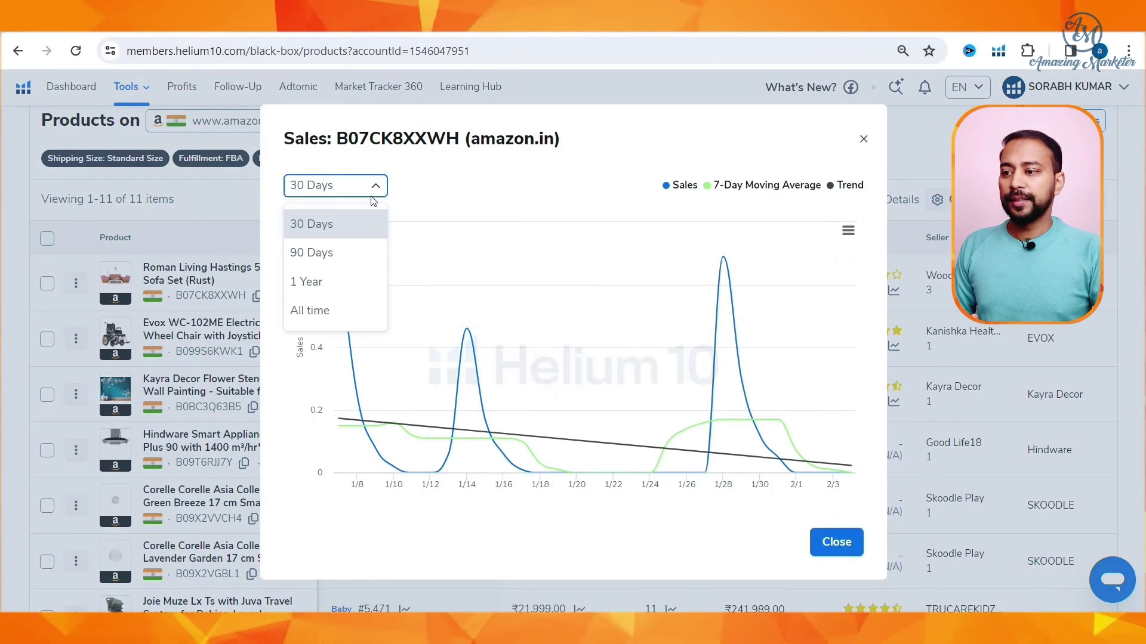
{"action": "left_click", "coordinate": [372, 293]}
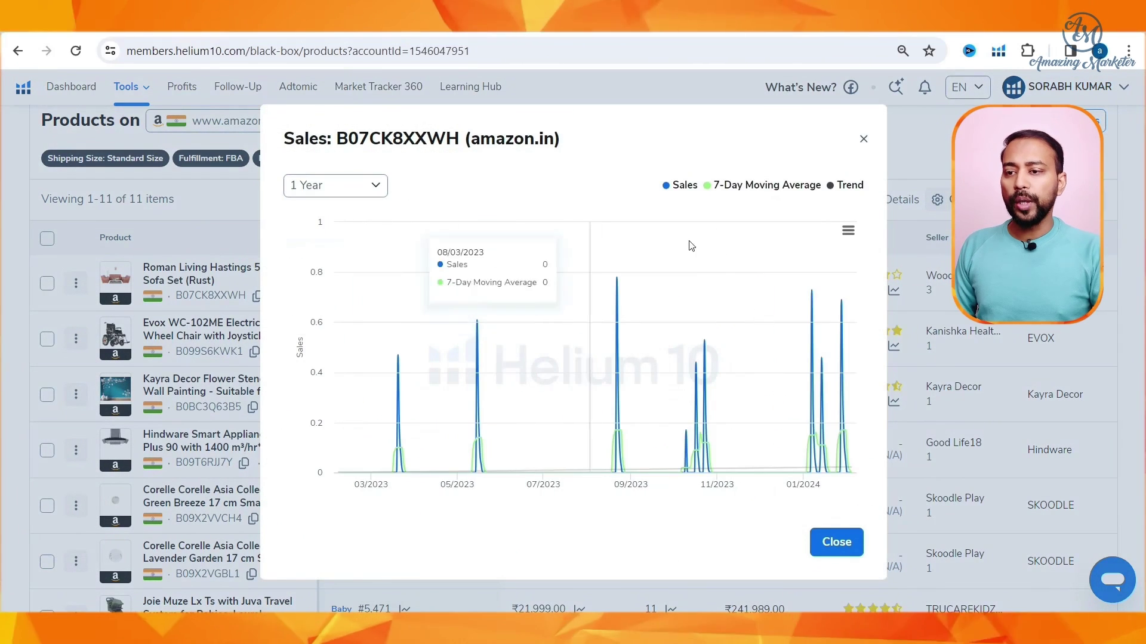
{"action": "left_click", "coordinate": [863, 143]}
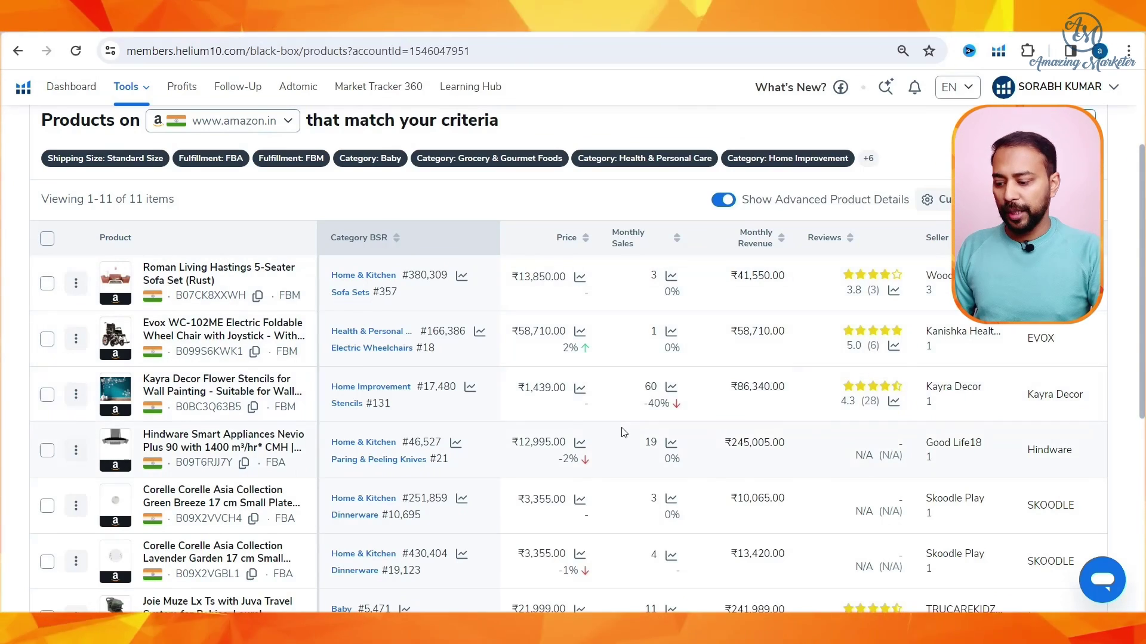
Look through the results and examine the absorbia baby diaper's sales chart over 1 year
{"action": "scroll", "coordinate": [477, 442], "scroll_direction": "down", "scroll_amount": 4}
{"action": "scroll", "coordinate": [344, 454], "scroll_direction": "down", "scroll_amount": 3}
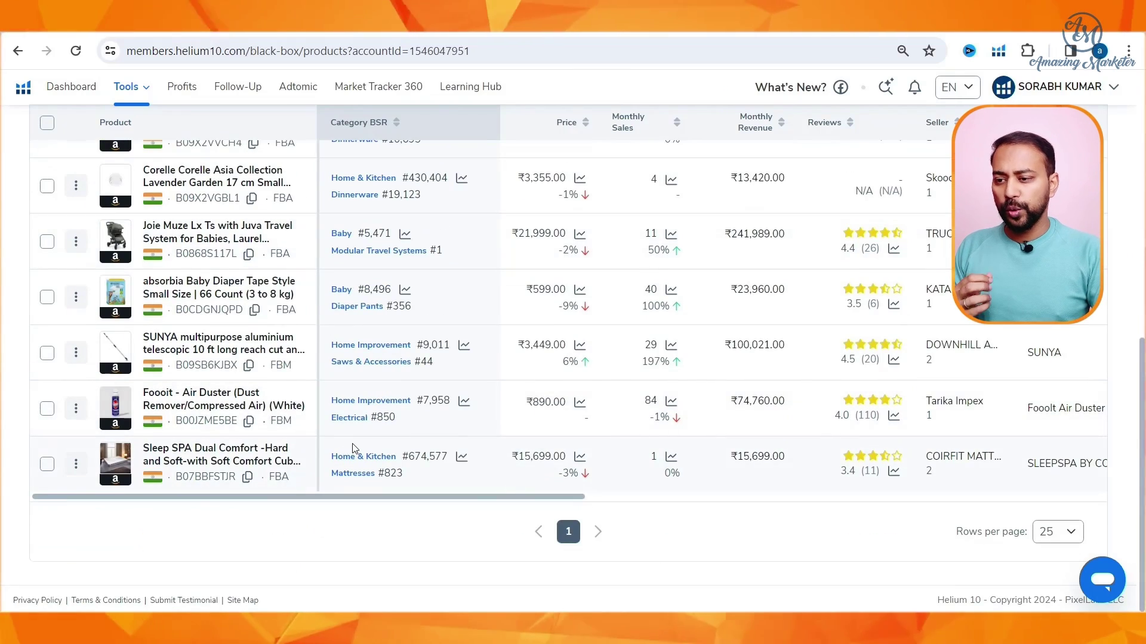
{"action": "scroll", "coordinate": [241, 391], "scroll_direction": "up", "scroll_amount": 6}
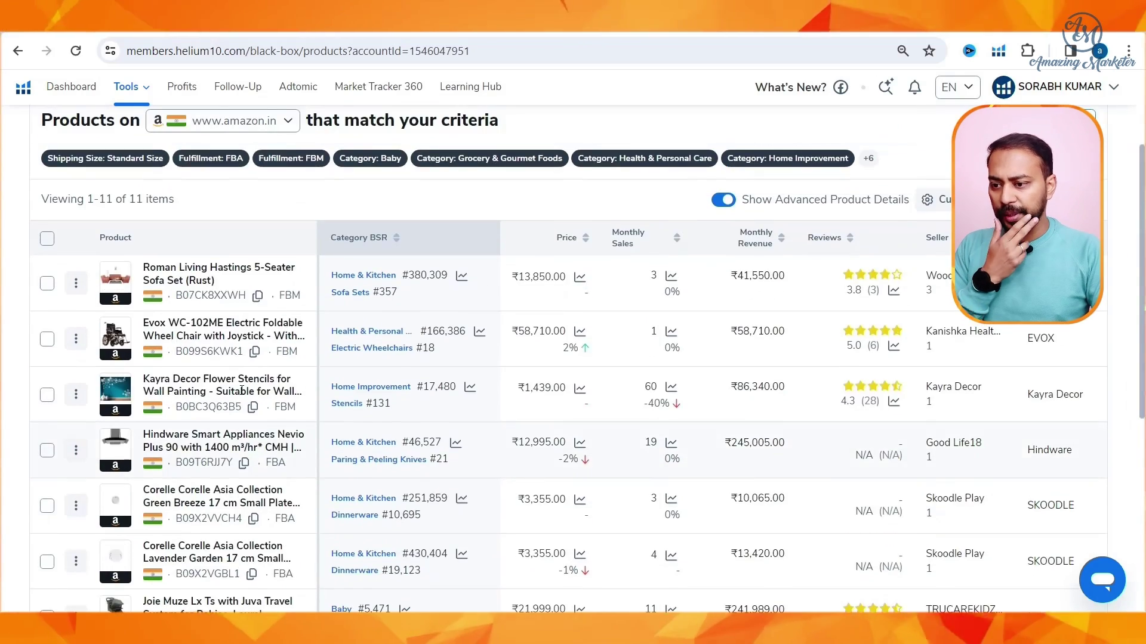
{"action": "scroll", "coordinate": [161, 306], "scroll_direction": "down", "scroll_amount": 6}
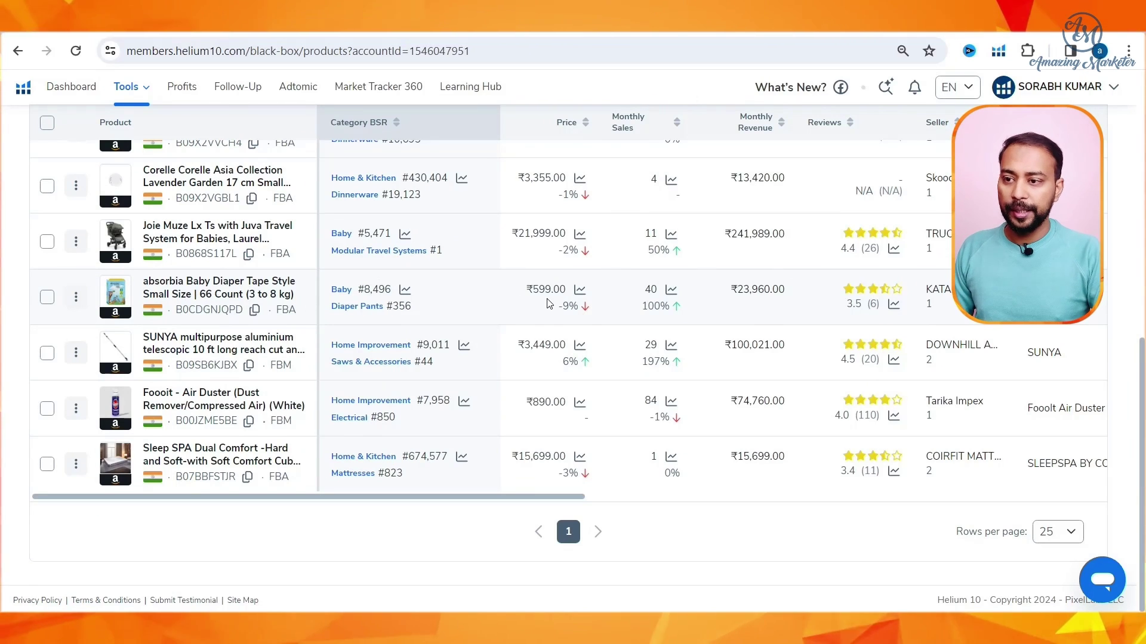
{"action": "left_click", "coordinate": [673, 290]}
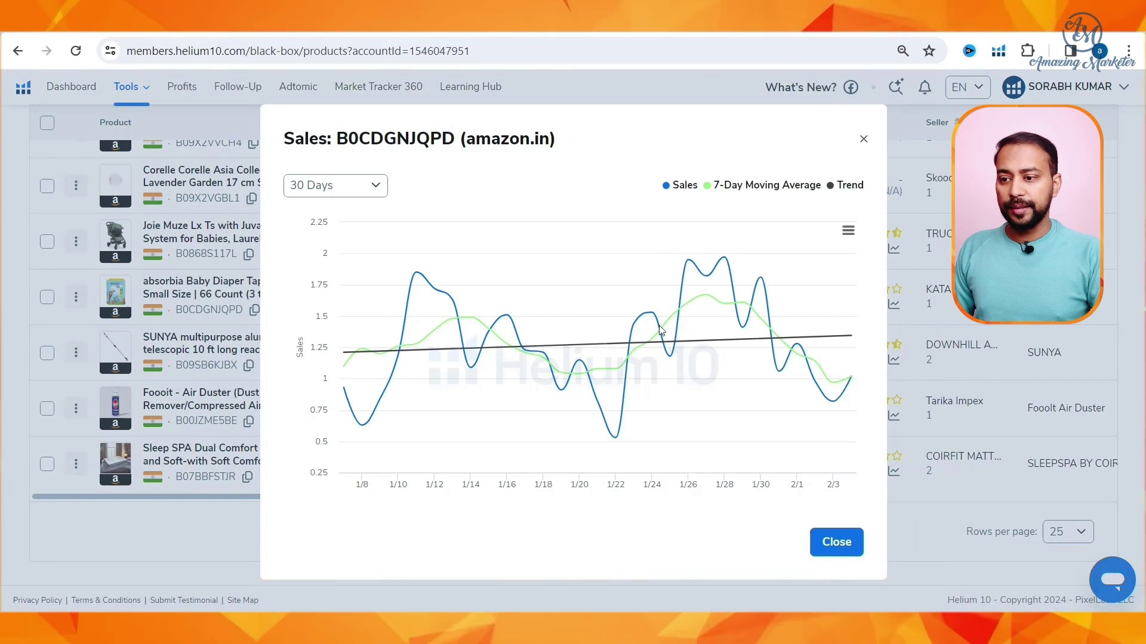
{"action": "mouse_move", "coordinate": [650, 382]}
{"action": "left_click", "coordinate": [335, 185]}
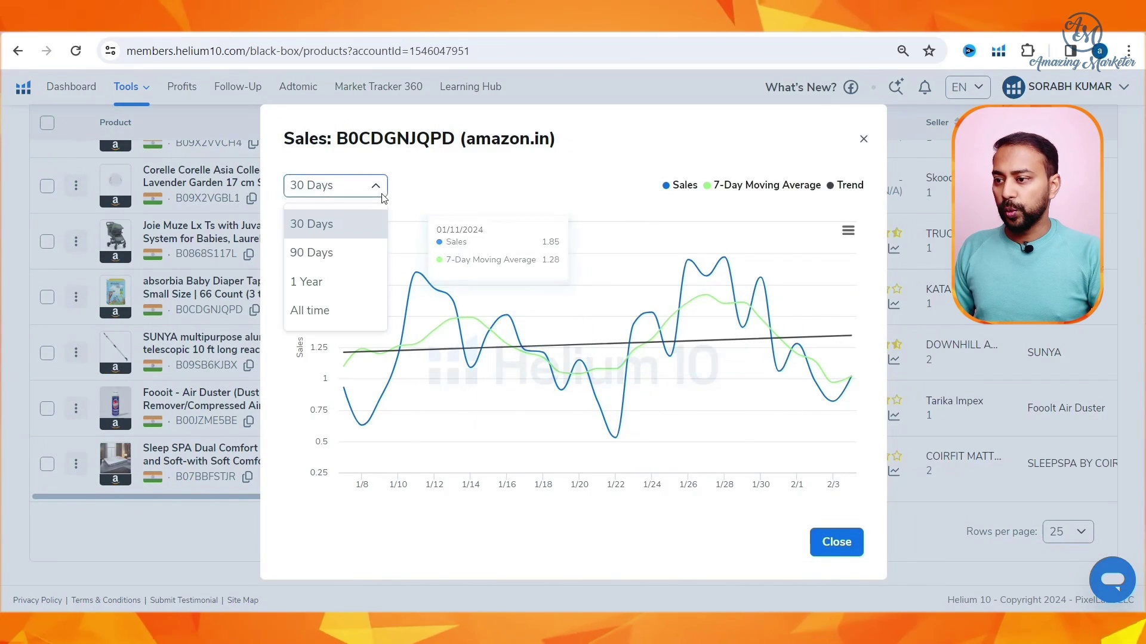
{"action": "left_click", "coordinate": [355, 285]}
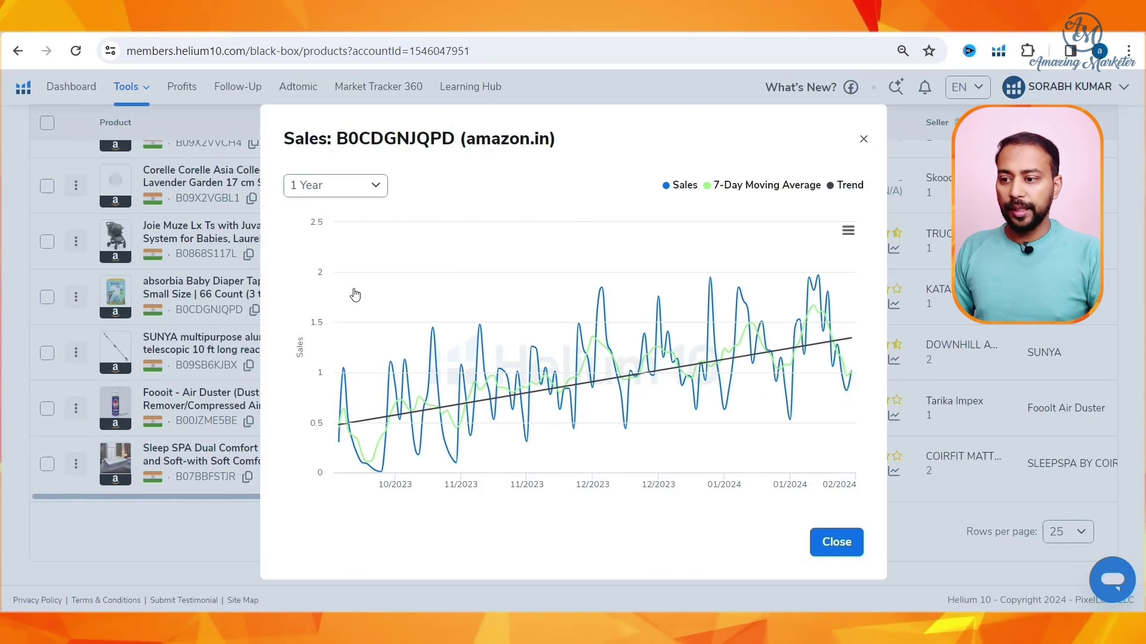
{"action": "mouse_move", "coordinate": [361, 307]}
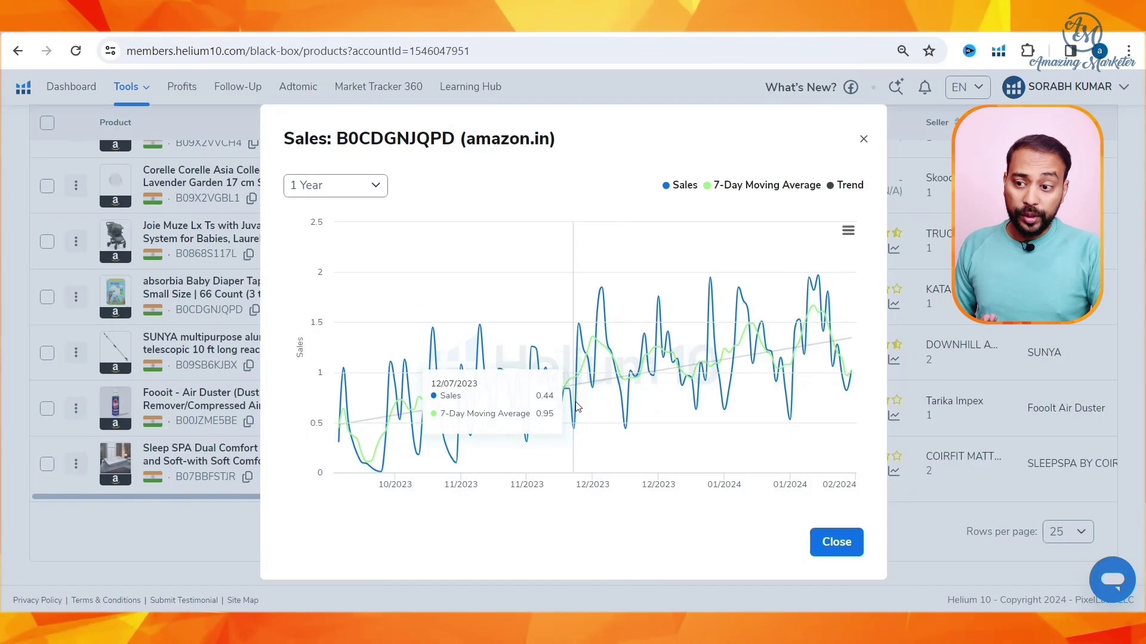
View the absorbia diaper's sales chart for all time and close it
{"action": "left_click", "coordinate": [373, 188]}
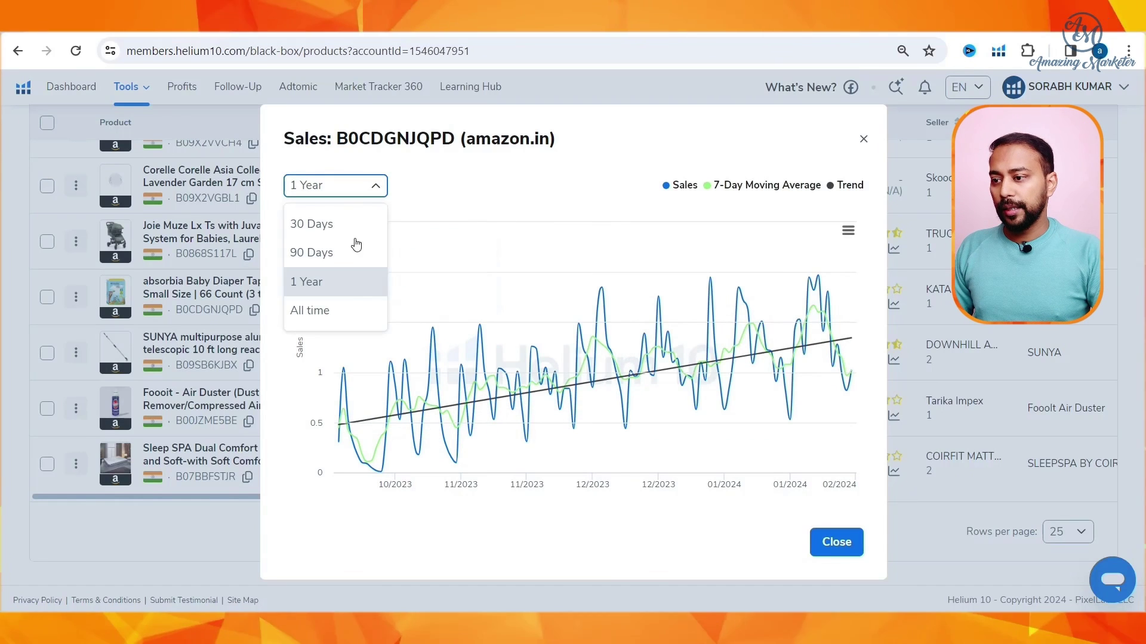
{"action": "left_click", "coordinate": [350, 310]}
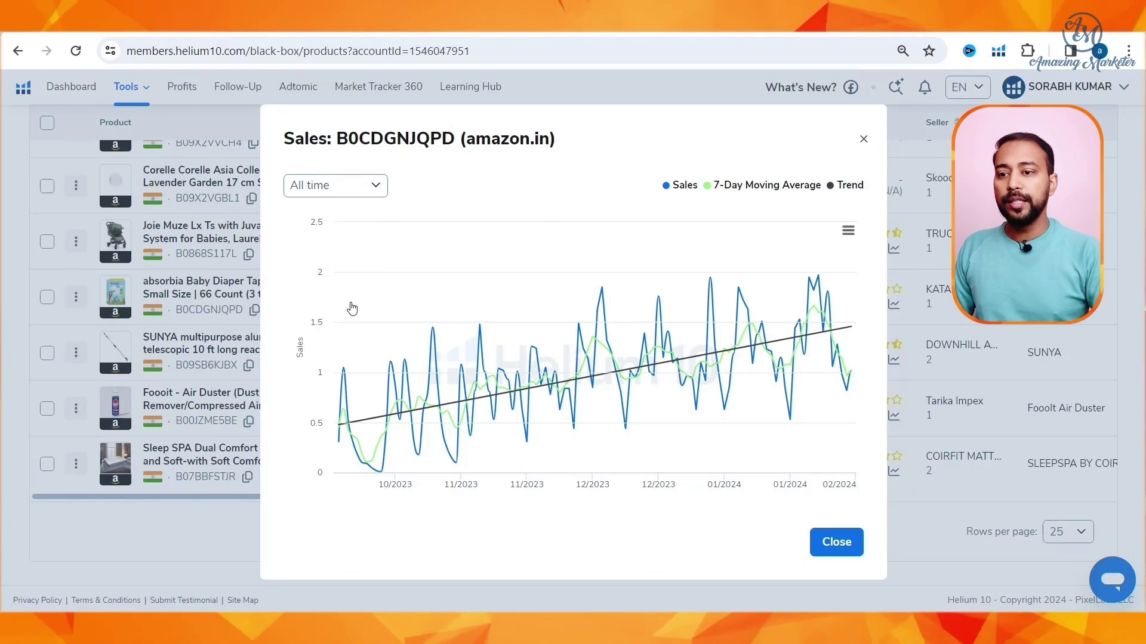
{"action": "left_click", "coordinate": [864, 139]}
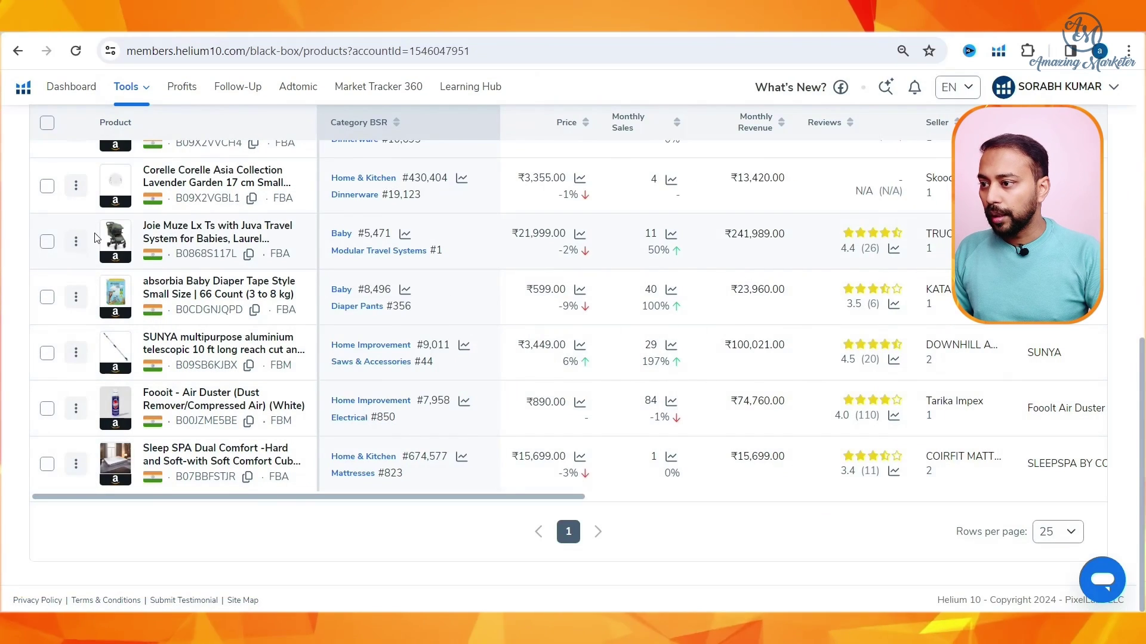
Open the absorbia baby diaper's Amazon listing from the results and return to the Black Box results
{"action": "scroll", "coordinate": [240, 372], "scroll_direction": "up", "scroll_amount": 3}
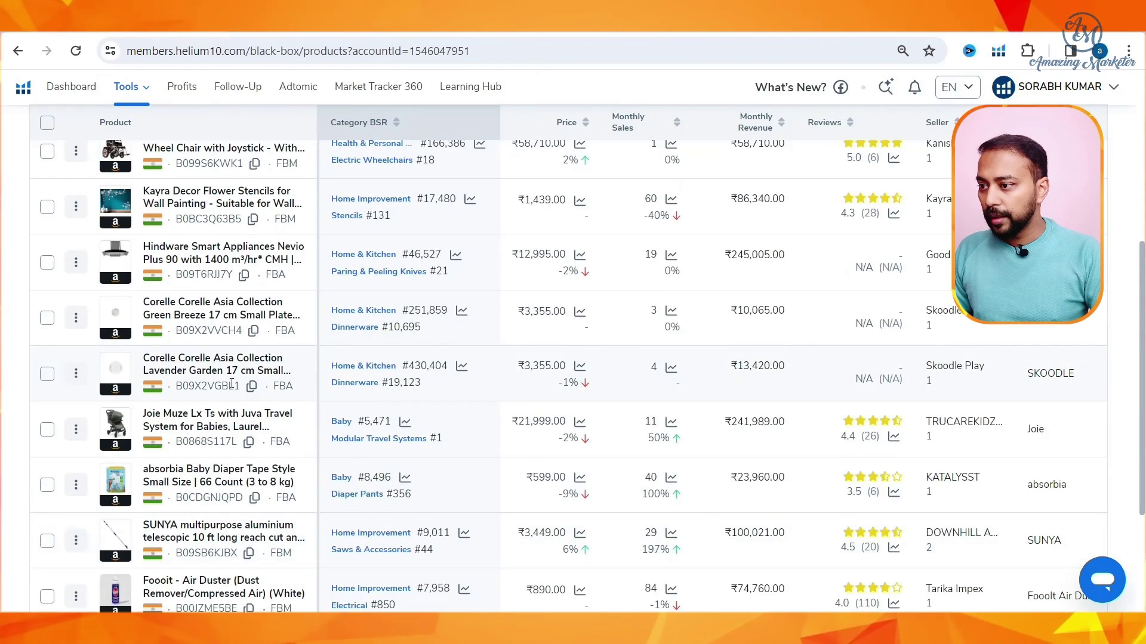
{"action": "scroll", "coordinate": [232, 385], "scroll_direction": "down", "scroll_amount": 3}
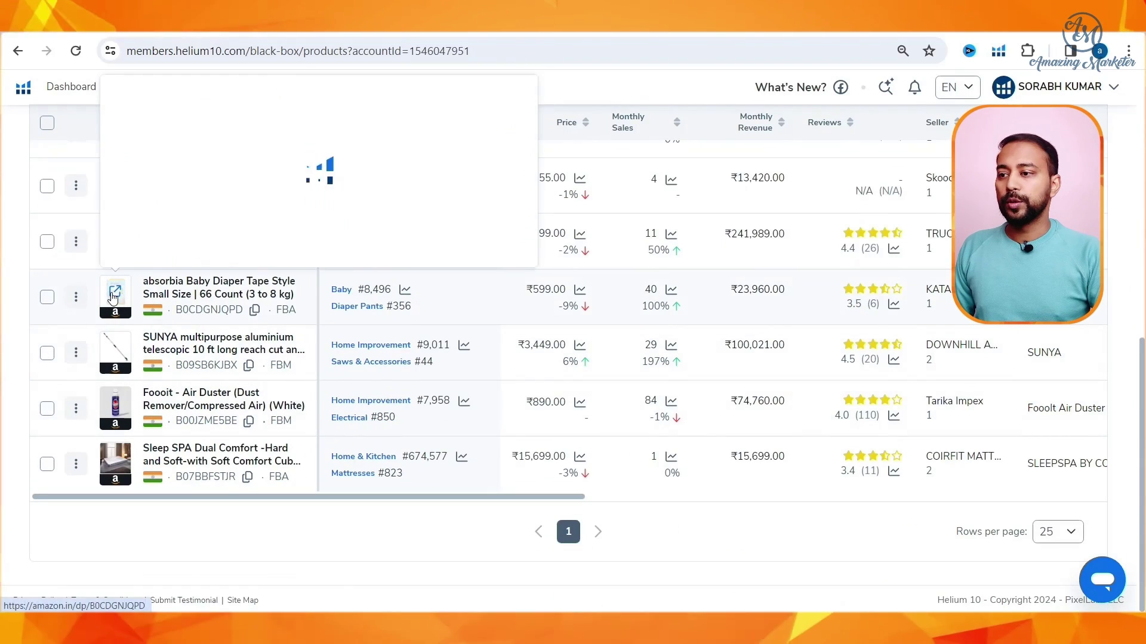
{"action": "left_click", "coordinate": [115, 292]}
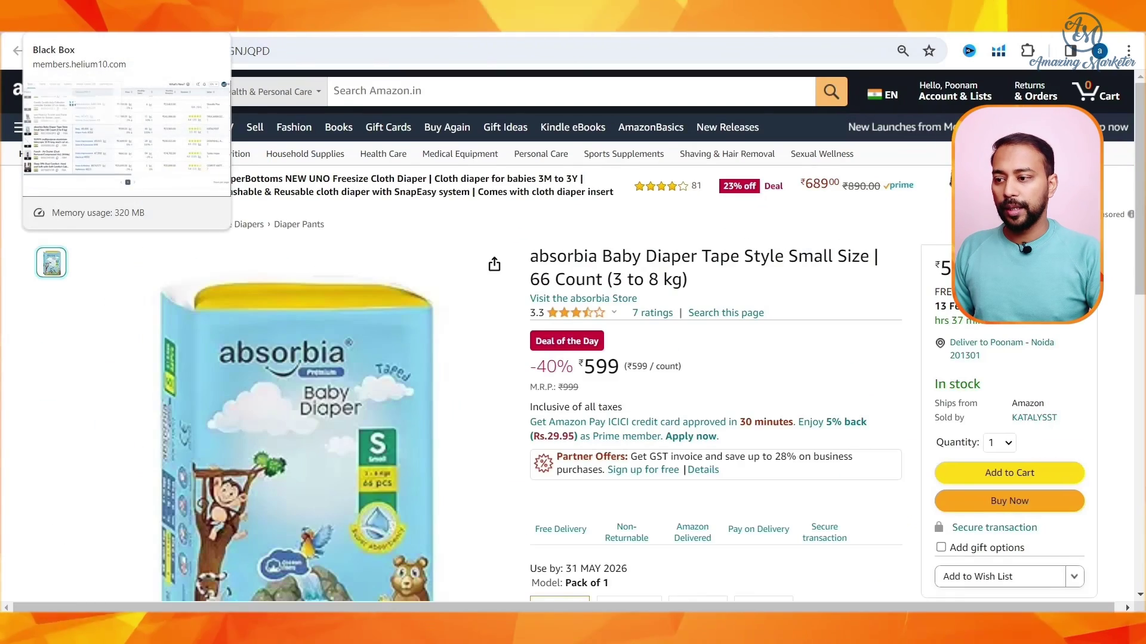
{"action": "left_click", "coordinate": [78, 17]}
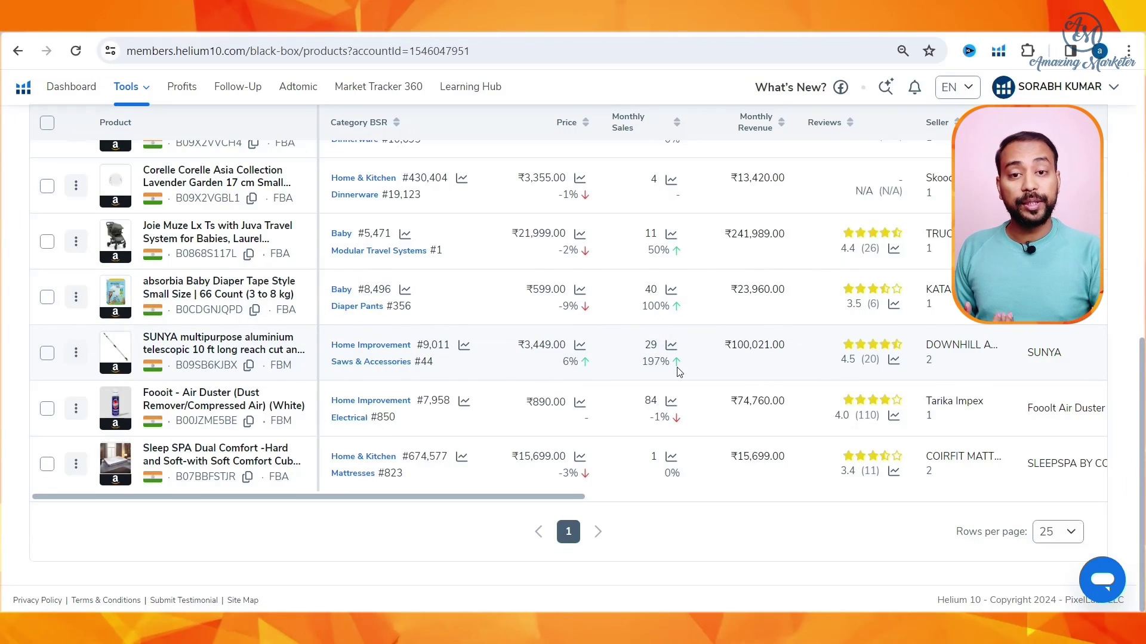
Examine the SUNYA telescopic pole's sales chart over 1 year, then close it
{"action": "left_click", "coordinate": [672, 346]}
{"action": "left_click", "coordinate": [334, 185]}
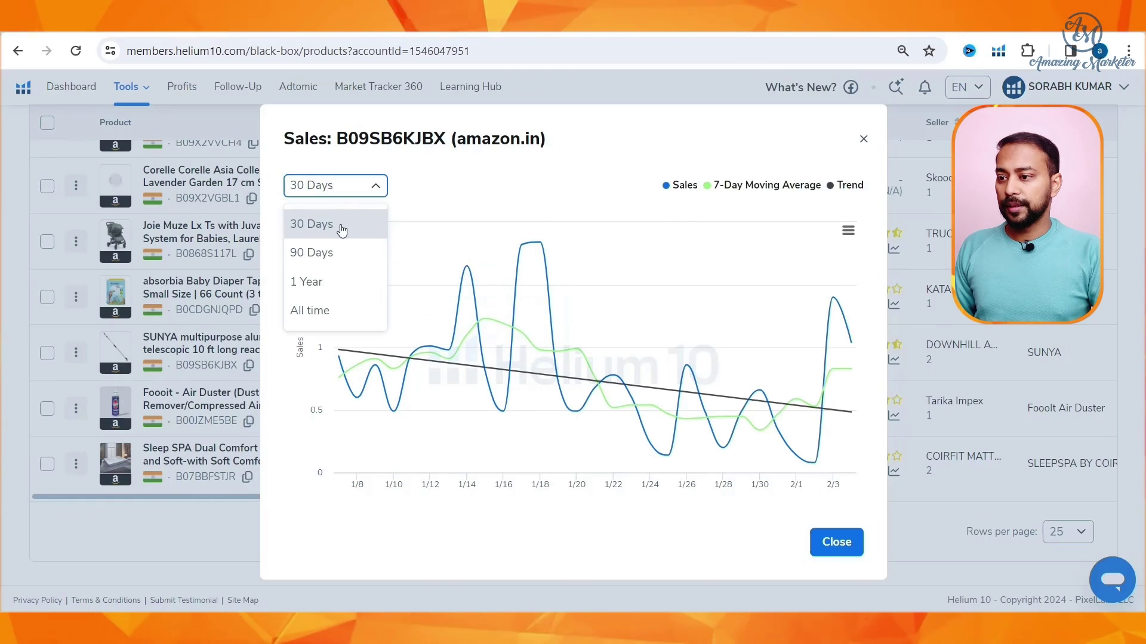
{"action": "left_click", "coordinate": [335, 283]}
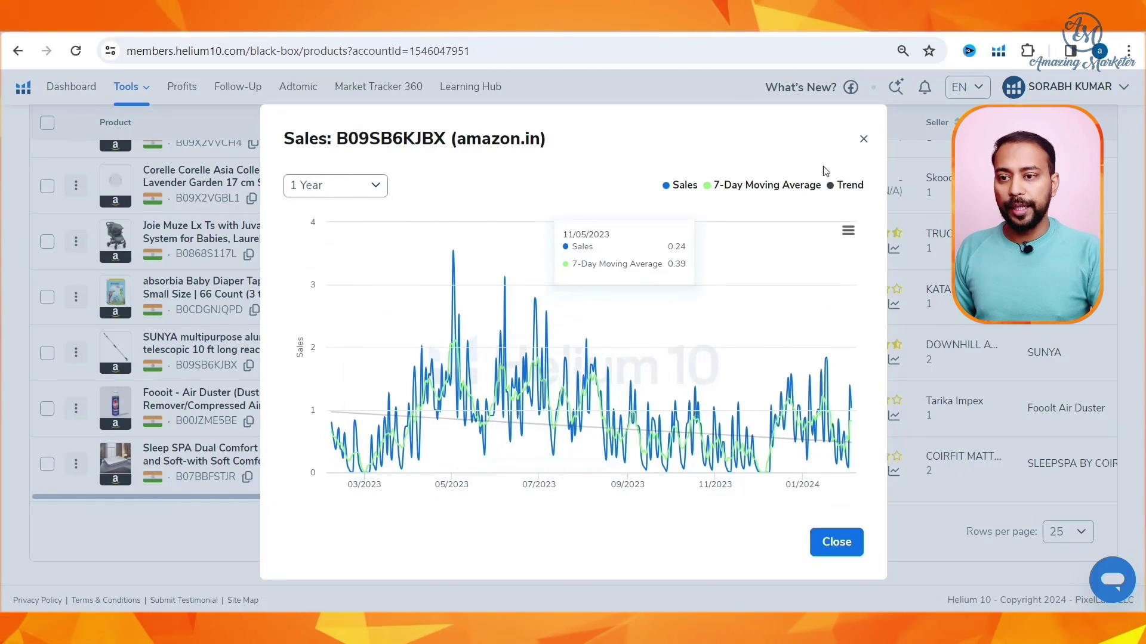
{"action": "key", "text": "Escape"}
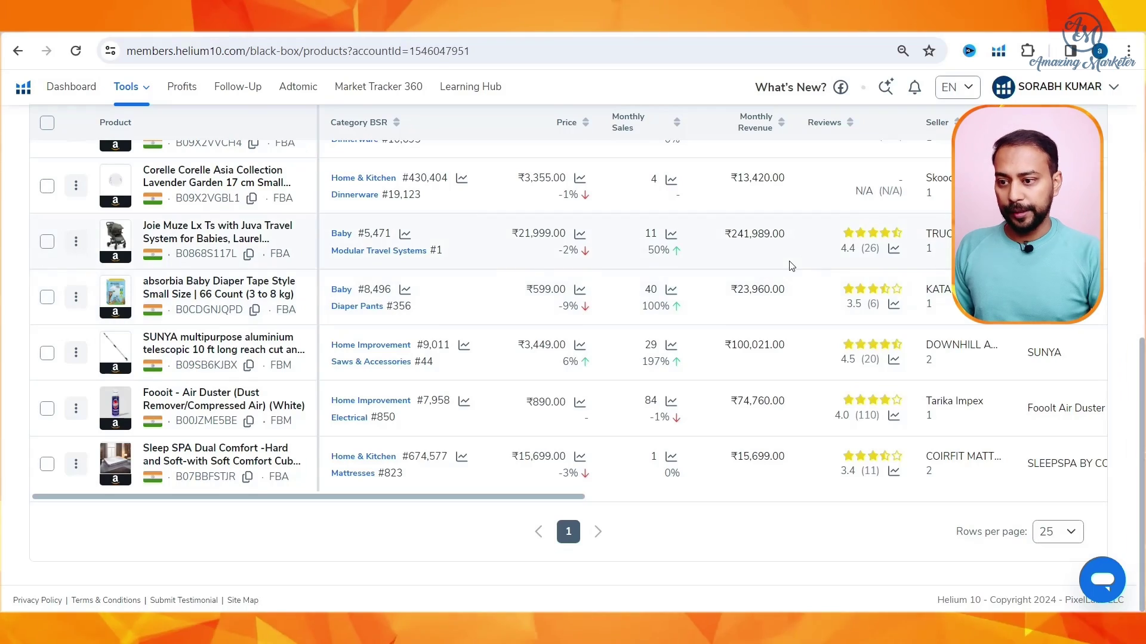
Switch to the absorbia diaper's Amazon listing and review its product summary, price, pack options, description and price history chart
{"action": "scroll", "coordinate": [684, 310], "scroll_direction": "up", "scroll_amount": 1}
{"action": "scroll", "coordinate": [684, 310], "scroll_direction": "up", "scroll_amount": 10}
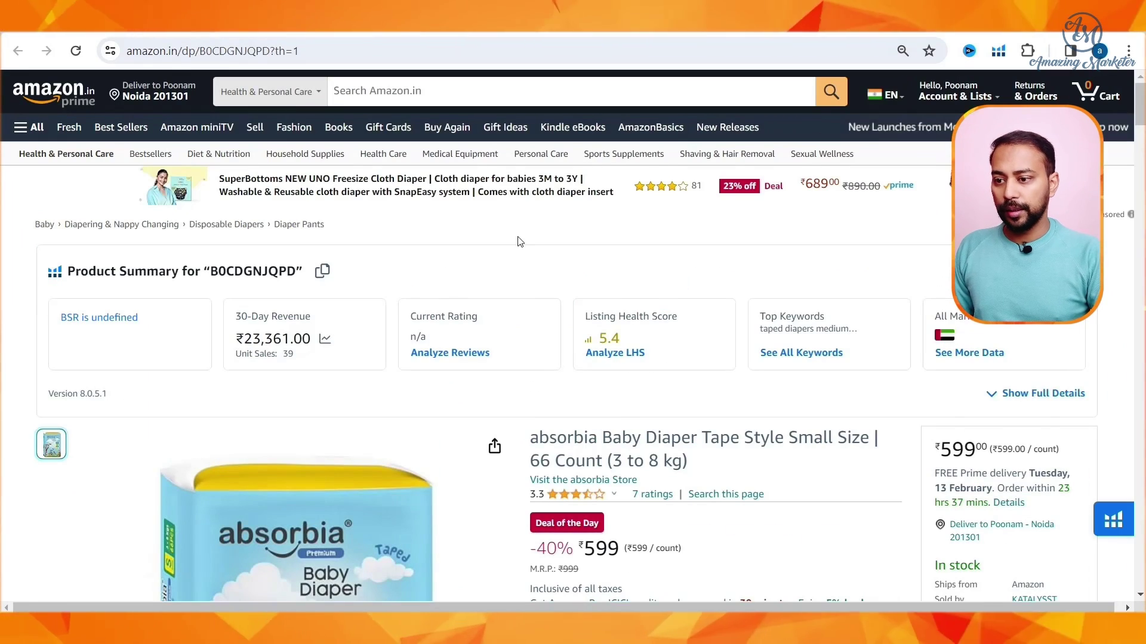
{"action": "scroll", "coordinate": [518, 242], "scroll_direction": "down", "scroll_amount": 3}
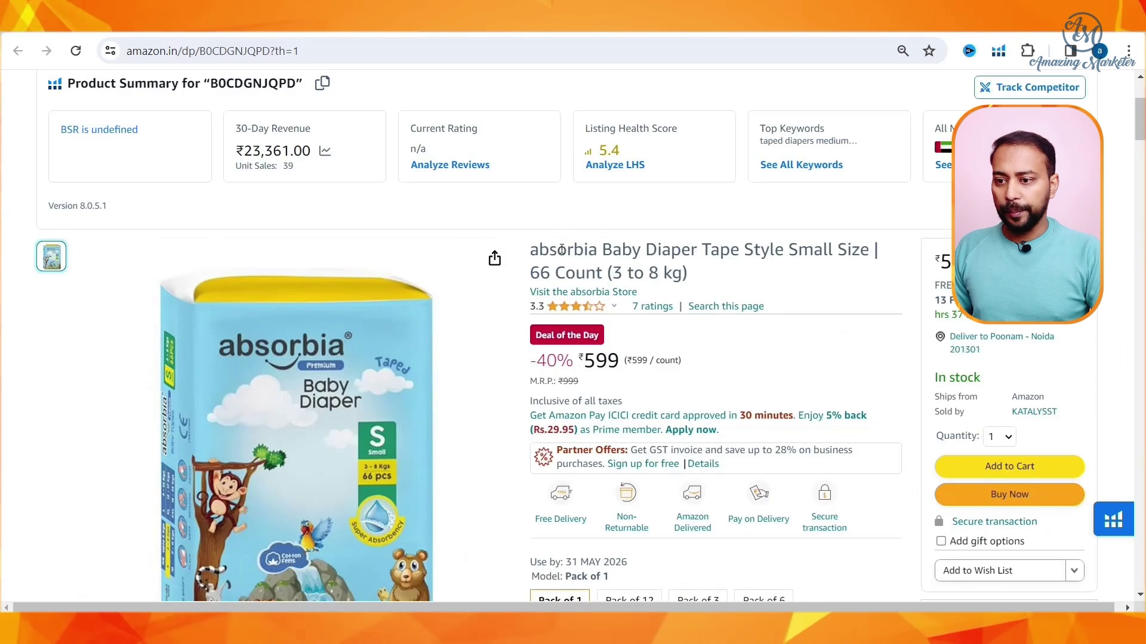
{"action": "scroll", "coordinate": [657, 286], "scroll_direction": "down", "scroll_amount": 3}
{"action": "scroll", "coordinate": [690, 278], "scroll_direction": "up", "scroll_amount": 3}
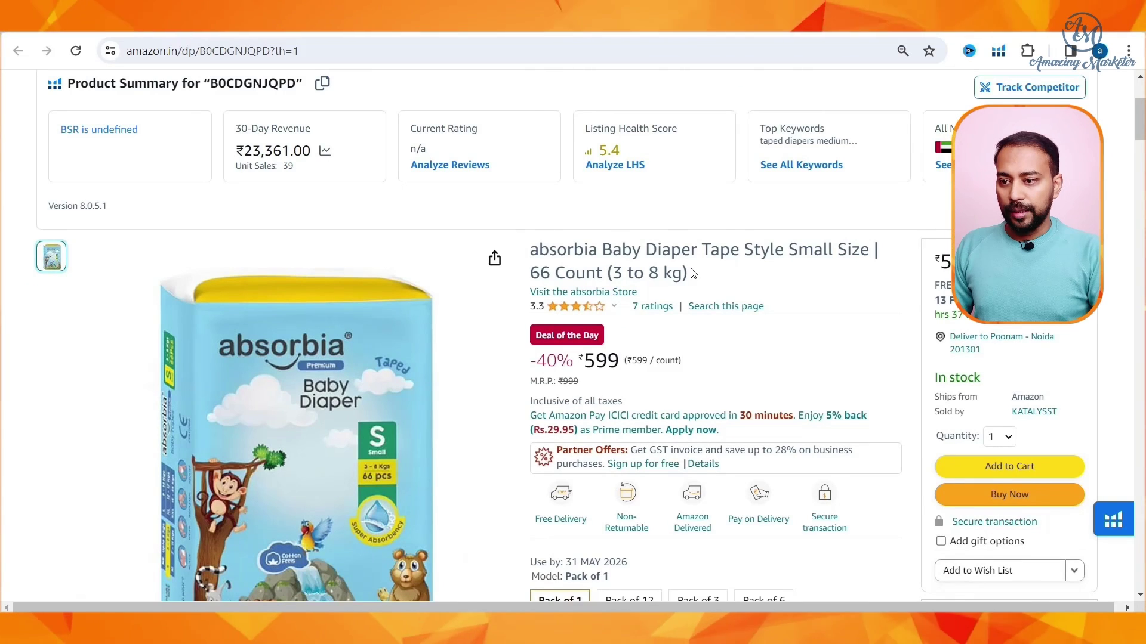
{"action": "scroll", "coordinate": [692, 273], "scroll_direction": "down", "scroll_amount": 3}
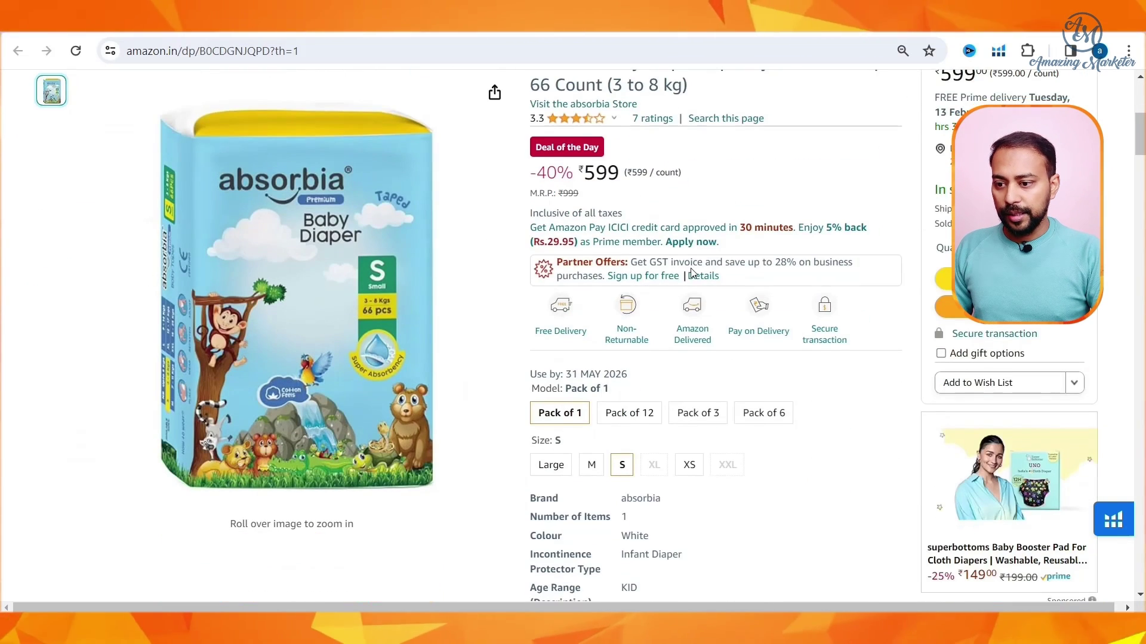
{"action": "scroll", "coordinate": [693, 273], "scroll_direction": "down", "scroll_amount": 15}
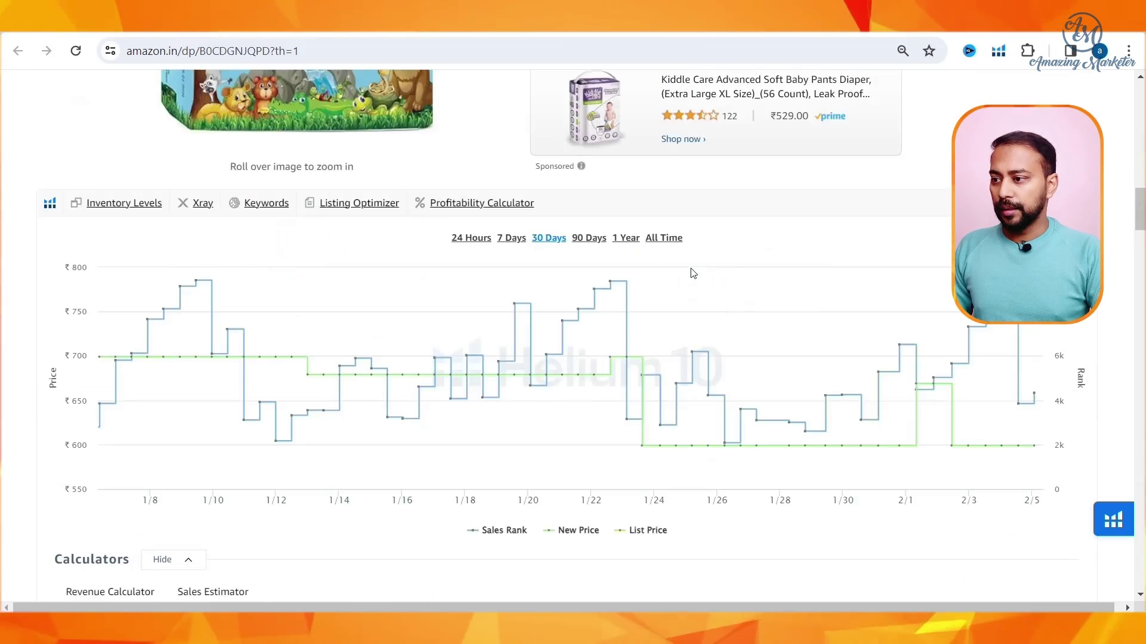
{"action": "scroll", "coordinate": [692, 272], "scroll_direction": "down", "scroll_amount": 15}
{"action": "scroll", "coordinate": [692, 273], "scroll_direction": "up", "scroll_amount": 20}
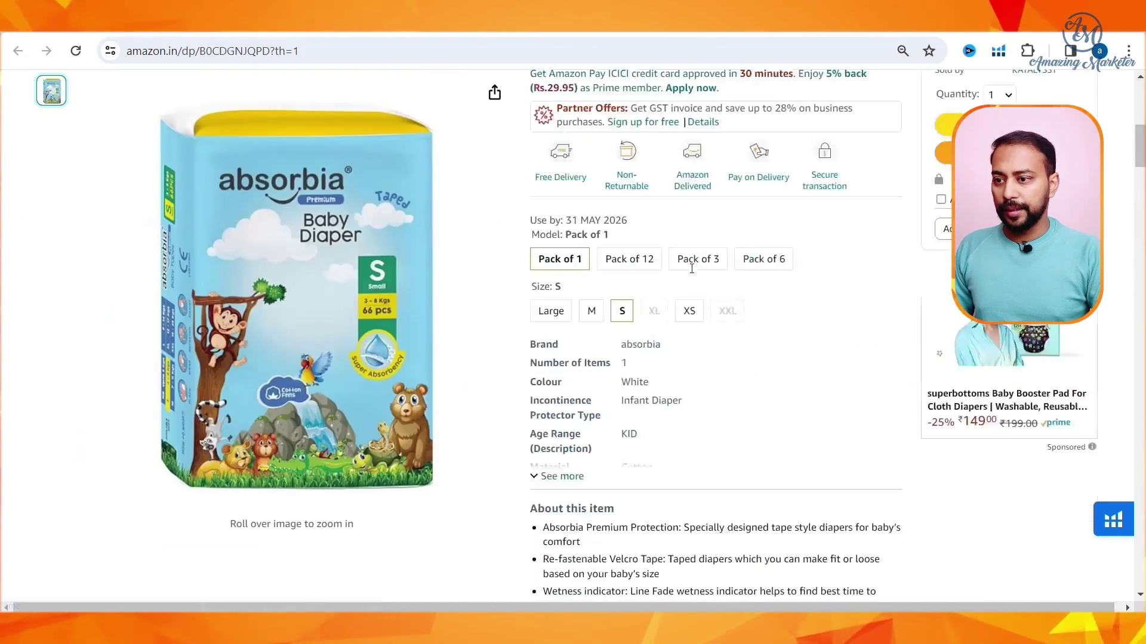
{"action": "scroll", "coordinate": [692, 269], "scroll_direction": "up", "scroll_amount": 10}
{"action": "scroll", "coordinate": [690, 274], "scroll_direction": "down", "scroll_amount": 3}
{"action": "scroll", "coordinate": [434, 298], "scroll_direction": "up", "scroll_amount": 3}
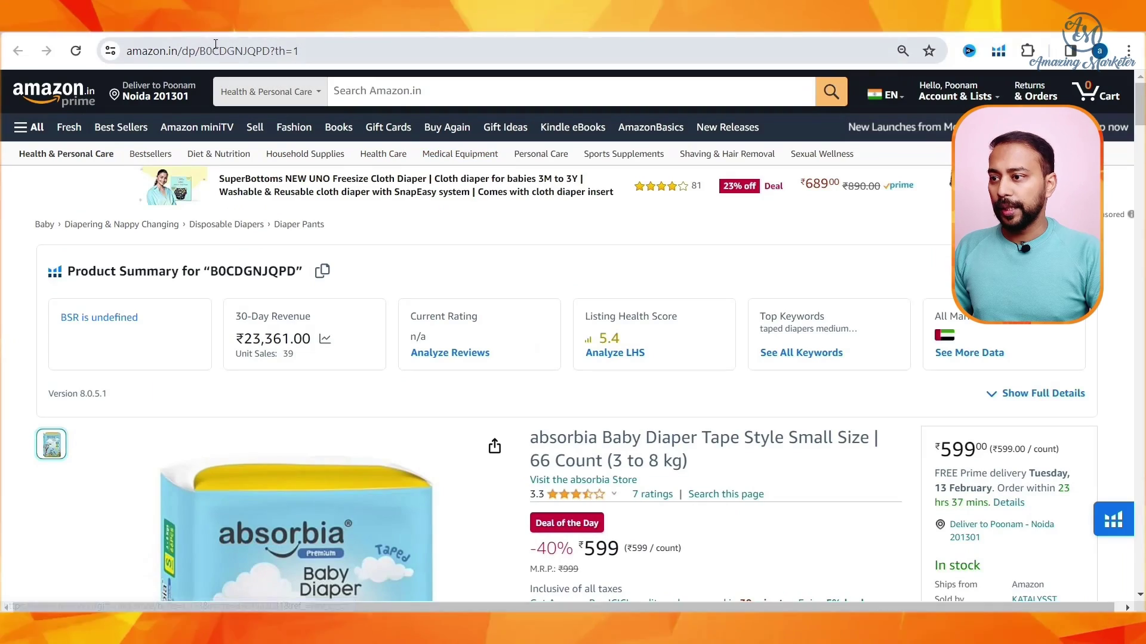
Find the diaper's ASIN in the page address and in the listing's Technical Details, selecting it in both places
{"action": "double_click", "coordinate": [230, 53]}
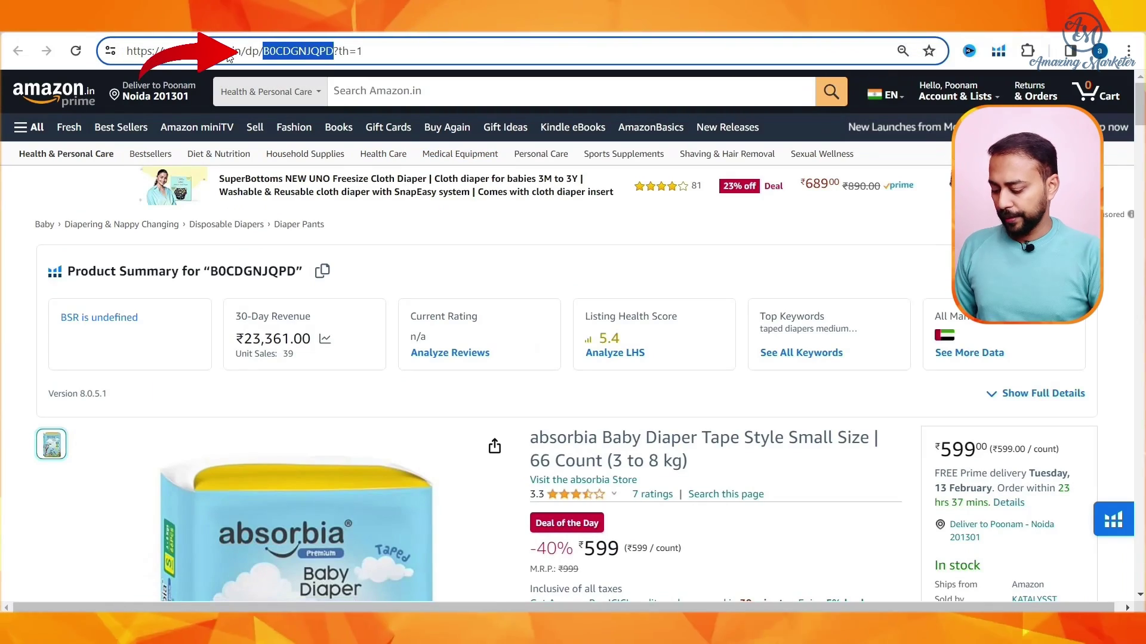
{"action": "scroll", "coordinate": [469, 301], "scroll_direction": "down", "scroll_amount": 20}
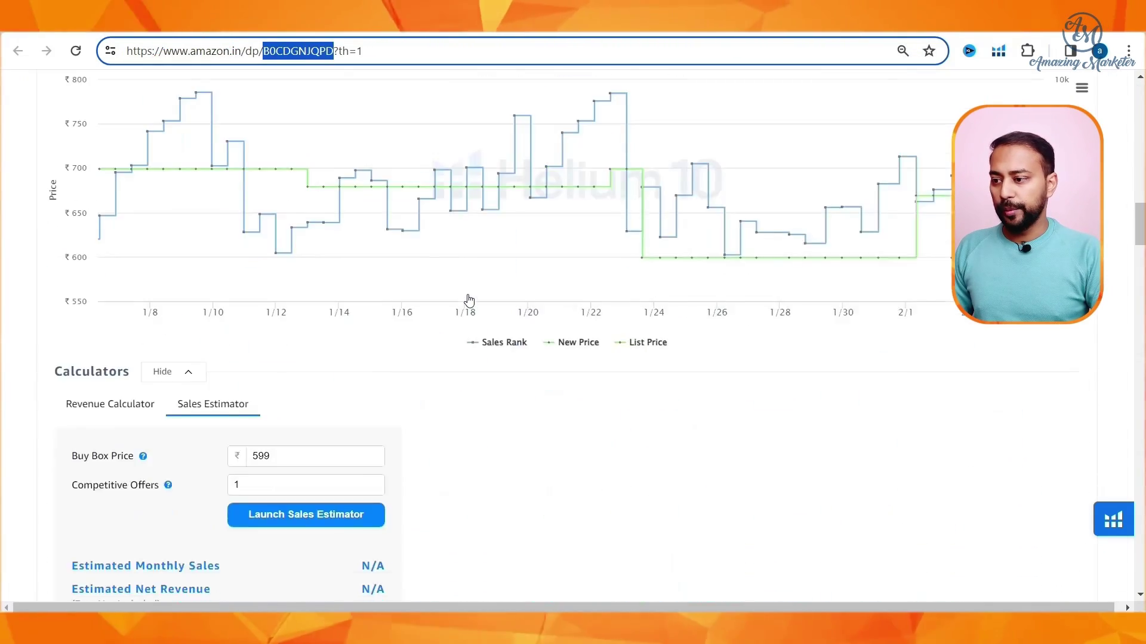
{"action": "scroll", "coordinate": [469, 300], "scroll_direction": "down", "scroll_amount": 20}
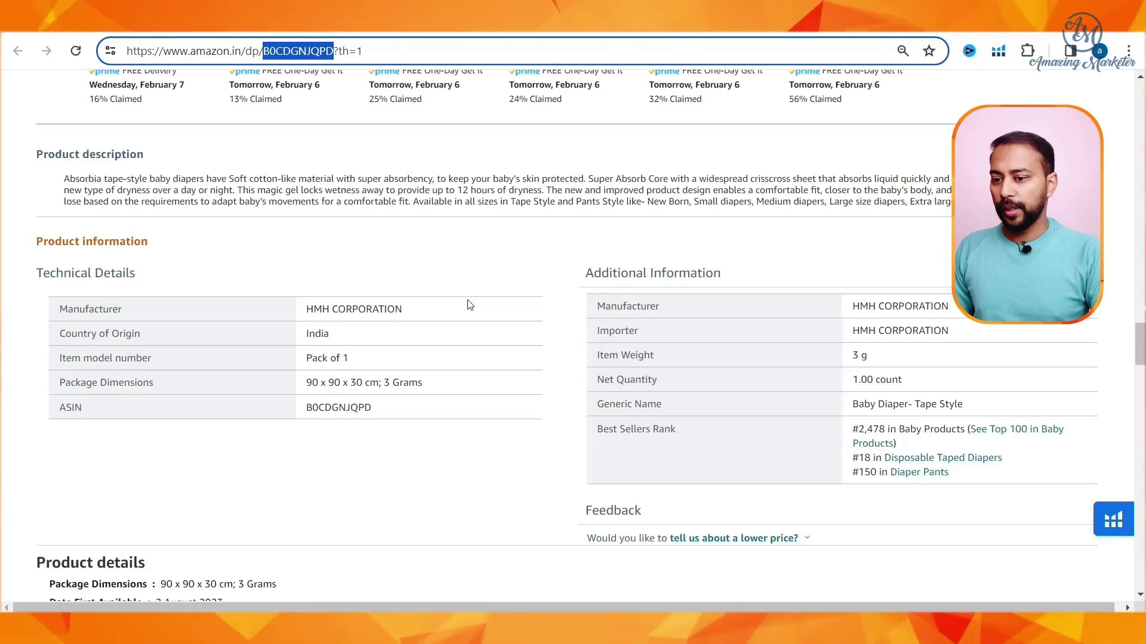
{"action": "double_click", "coordinate": [350, 408]}
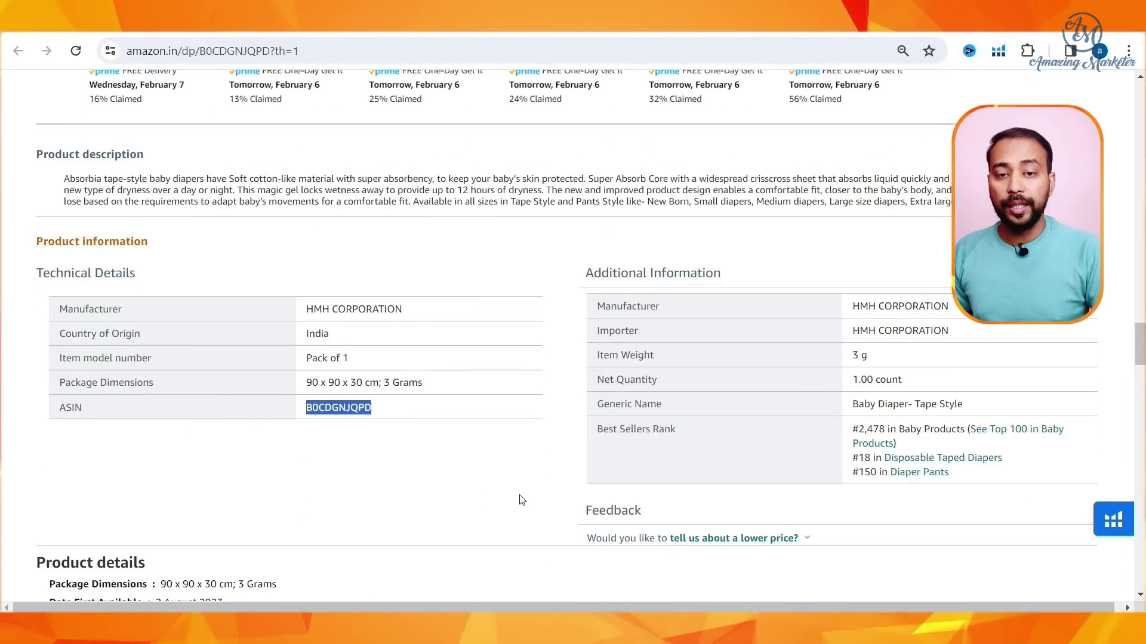
Open the sellercentral.amazon.in FBA Calculator from the Google results for "amazon revenue calculator"
{"action": "scroll", "coordinate": [521, 500], "scroll_direction": "up", "scroll_amount": 20}
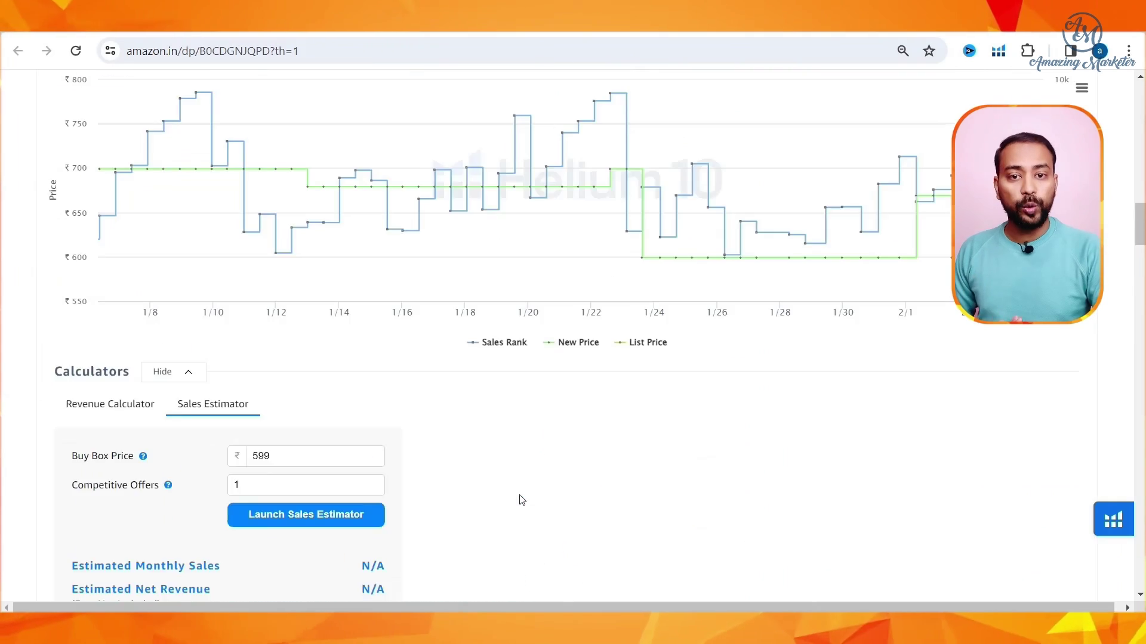
{"action": "scroll", "coordinate": [521, 500], "scroll_direction": "up", "scroll_amount": 8}
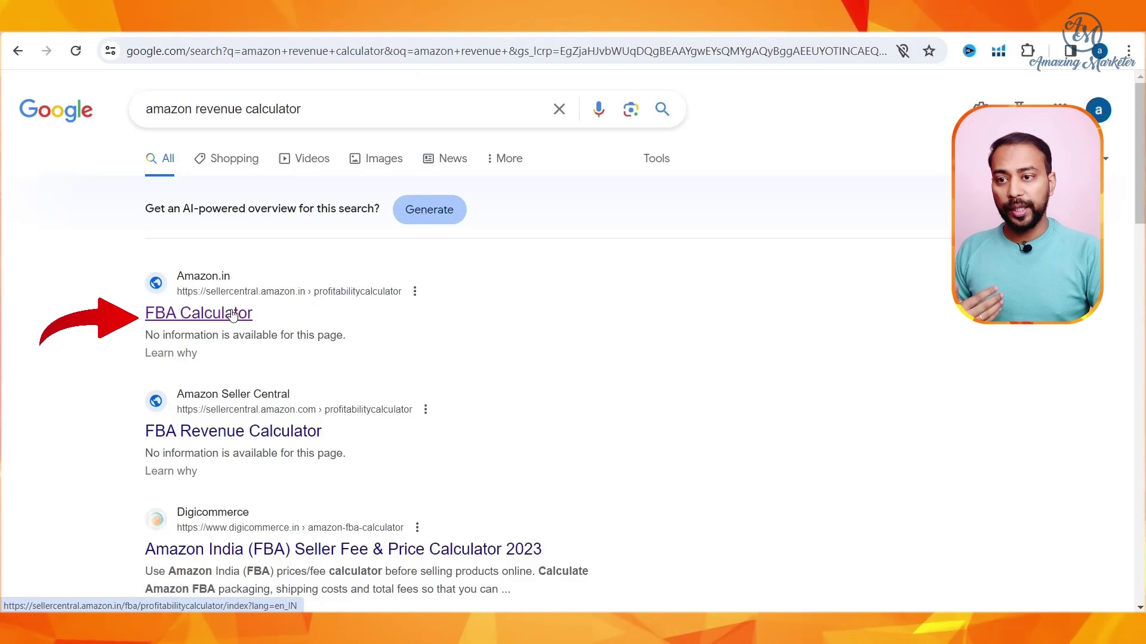
{"action": "left_click", "coordinate": [199, 312]}
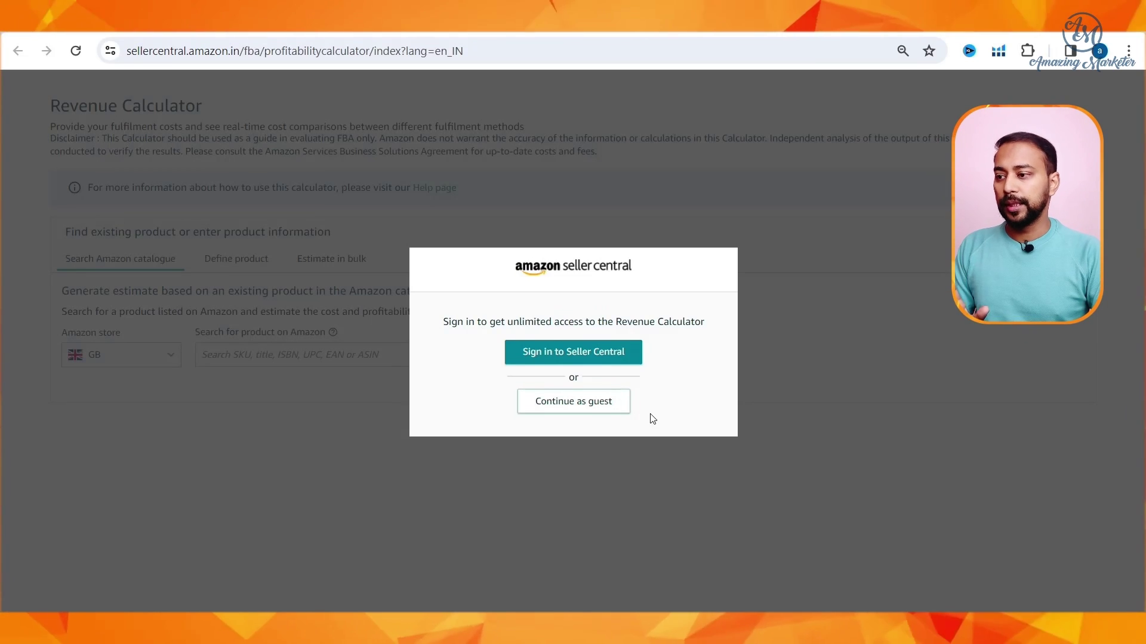
Continue to the Revenue Calculator as a guest and set the Amazon store to IN
{"action": "left_click", "coordinate": [567, 411]}
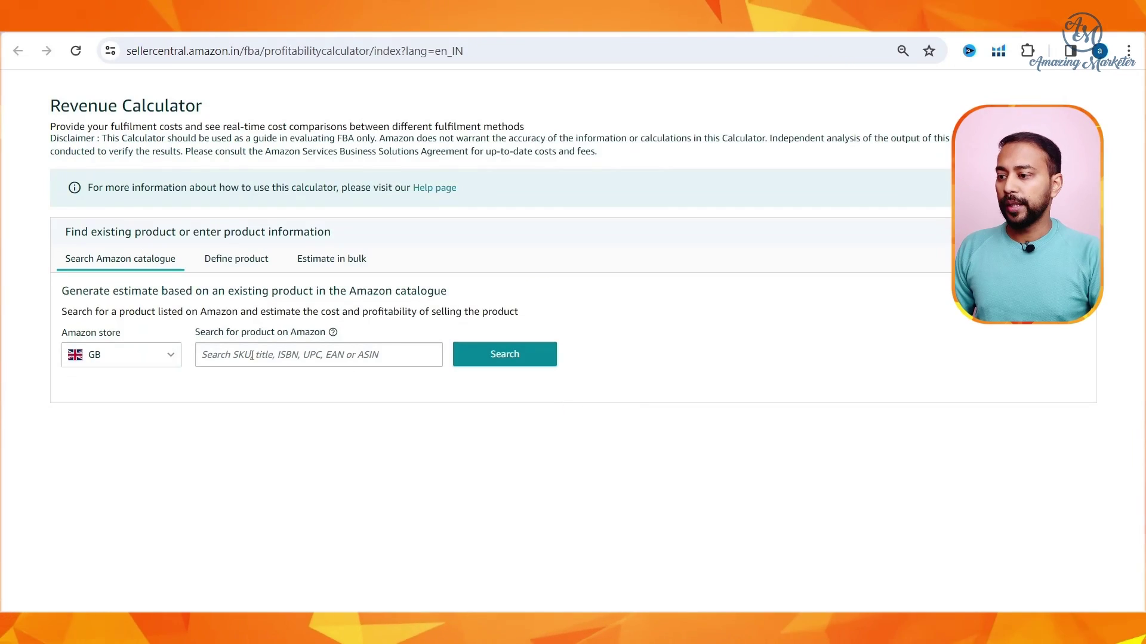
{"action": "left_click", "coordinate": [153, 358]}
{"action": "scroll", "coordinate": [142, 515], "scroll_direction": "down", "scroll_amount": 3}
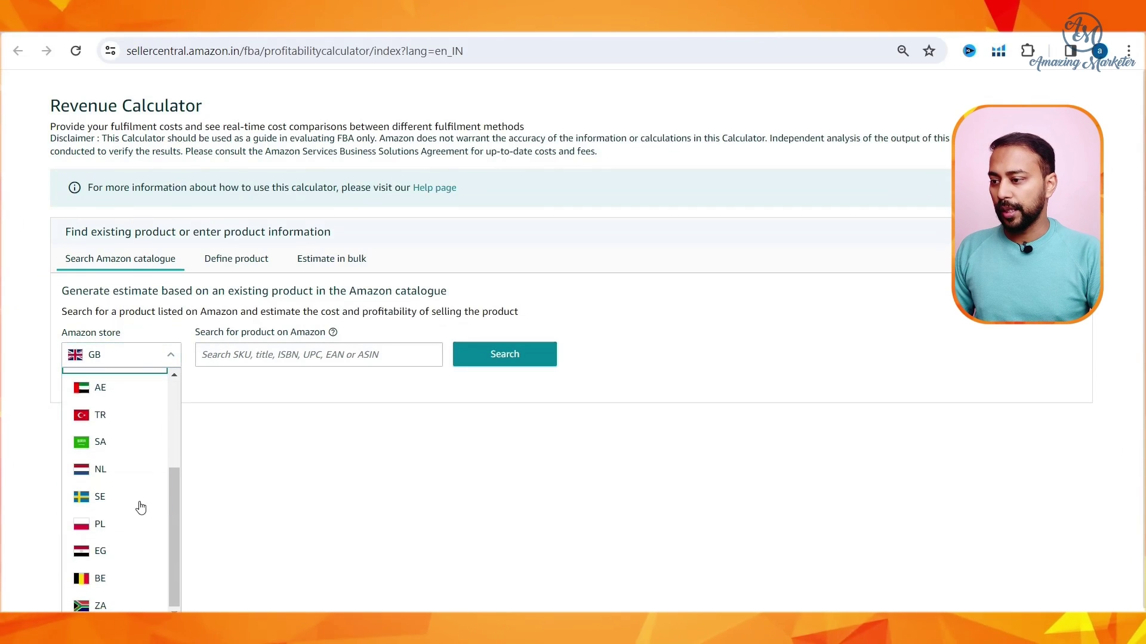
{"action": "scroll", "coordinate": [121, 417], "scroll_direction": "up", "scroll_amount": 3}
{"action": "left_click", "coordinate": [101, 523]}
Search the Amazon catalogue for the diaper's ASIN, B0CDGNJQPD
{"action": "left_click", "coordinate": [303, 358]}
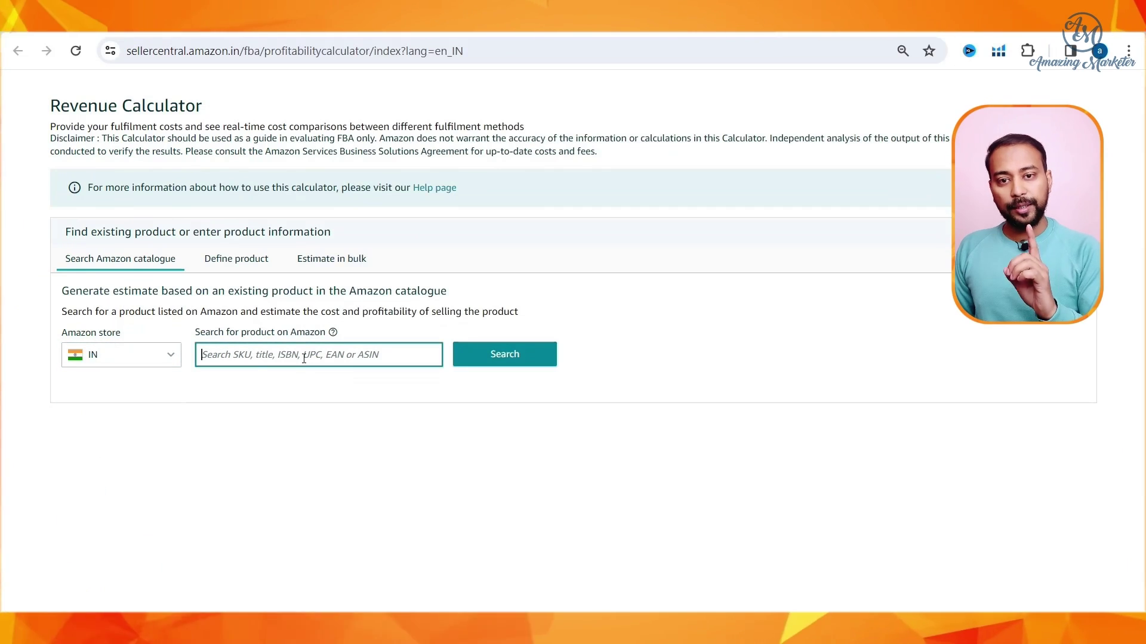
{"action": "type", "text": "B0CDGNJQPD"}
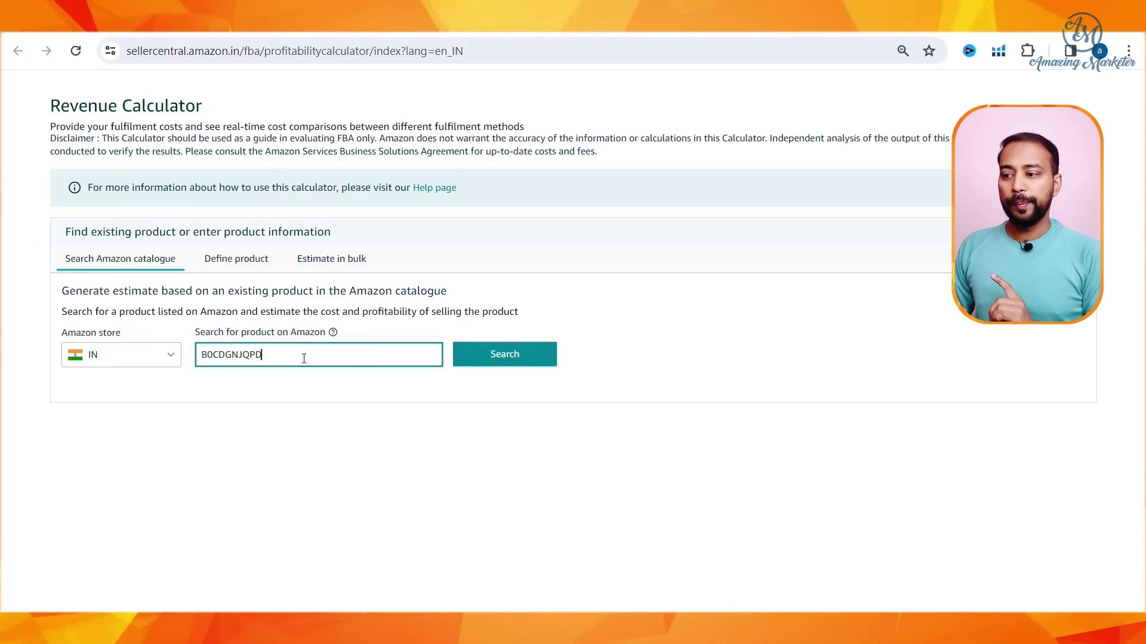
{"action": "left_click", "coordinate": [499, 366]}
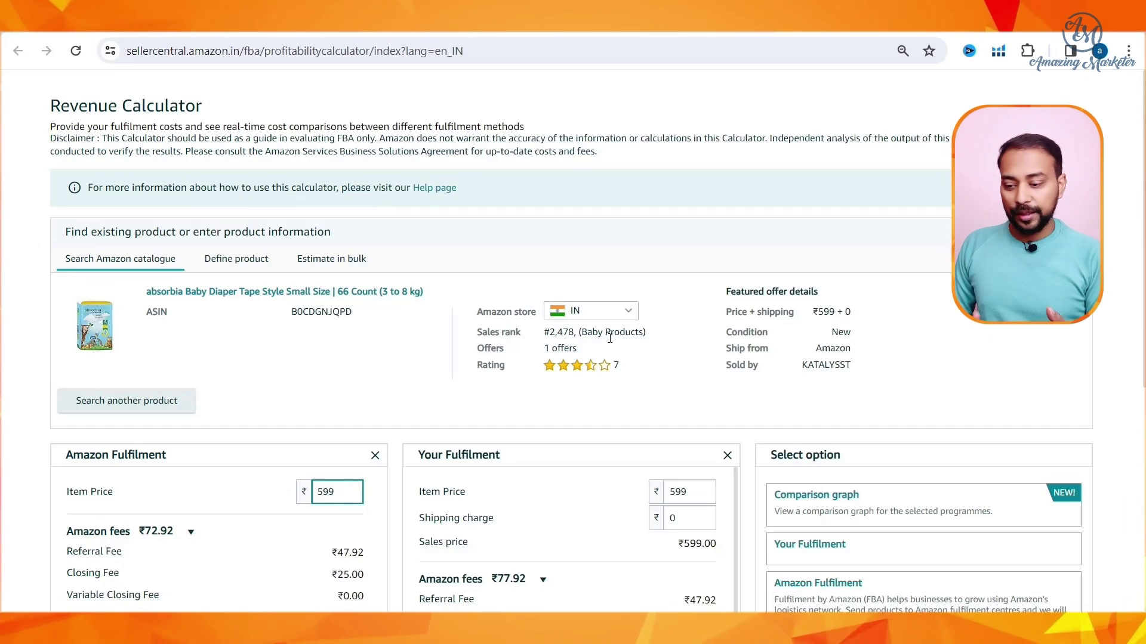
Review the item price, fees and net profit figures for Amazon Fulfilment and Your Fulfilment
{"action": "scroll", "coordinate": [610, 339], "scroll_direction": "down", "scroll_amount": 6}
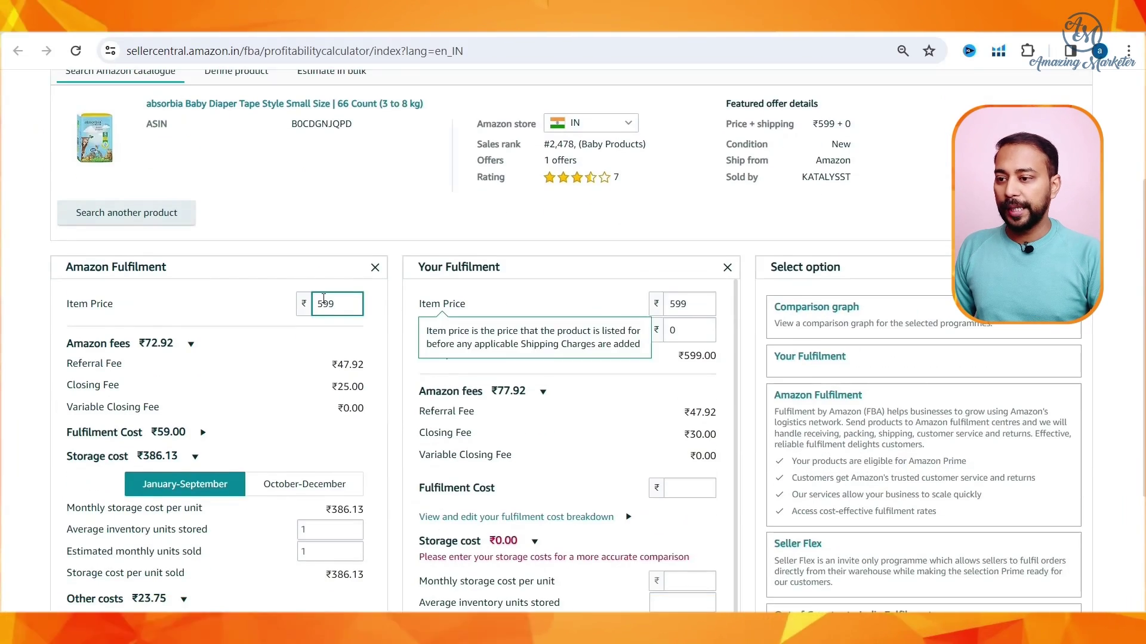
{"action": "scroll", "coordinate": [315, 340], "scroll_direction": "up", "scroll_amount": 3}
{"action": "scroll", "coordinate": [314, 341], "scroll_direction": "down", "scroll_amount": 3}
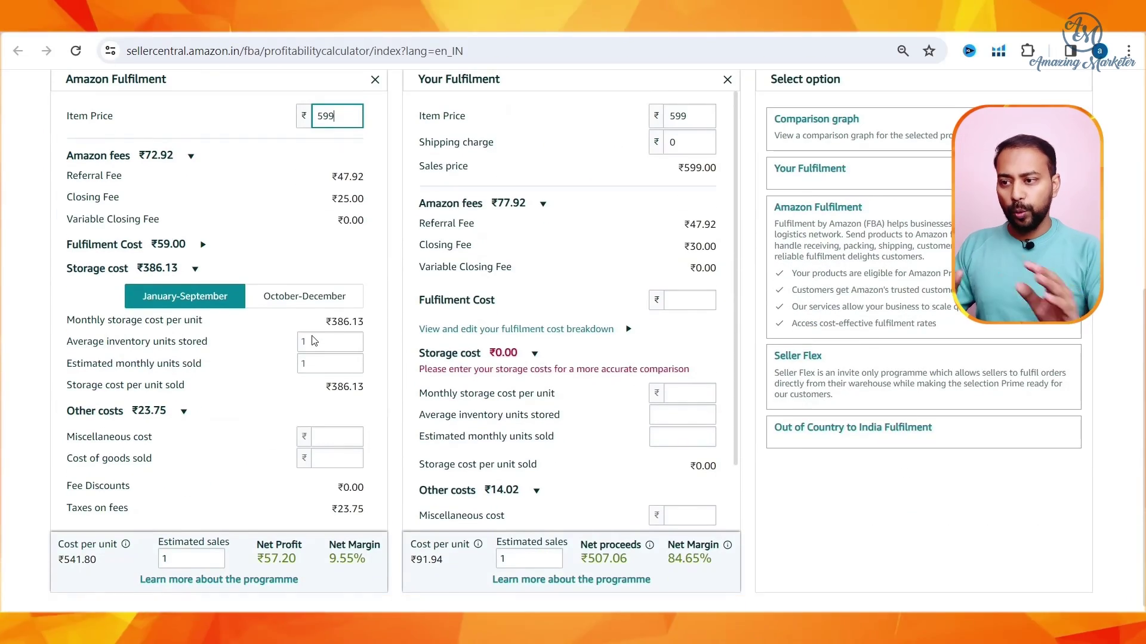
{"action": "scroll", "coordinate": [315, 341], "scroll_direction": "up", "scroll_amount": 3}
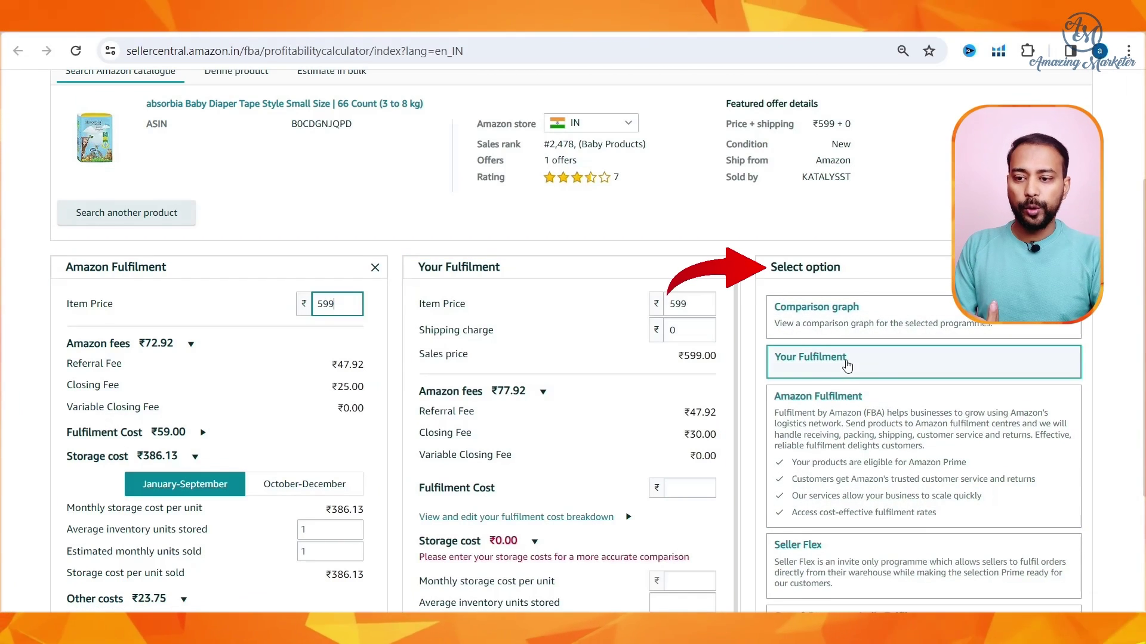
Preview the extra Your Fulfilment option and the Comparison graph beside the two fulfilment estimates, closing each again
{"action": "left_click", "coordinate": [848, 366]}
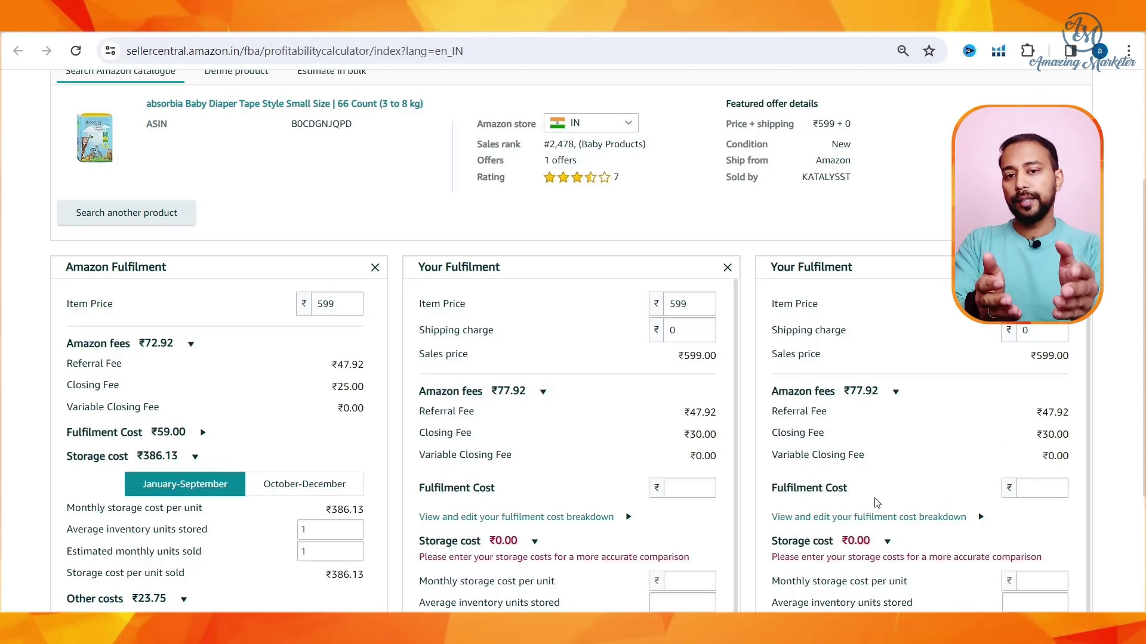
{"action": "left_click", "coordinate": [1079, 268]}
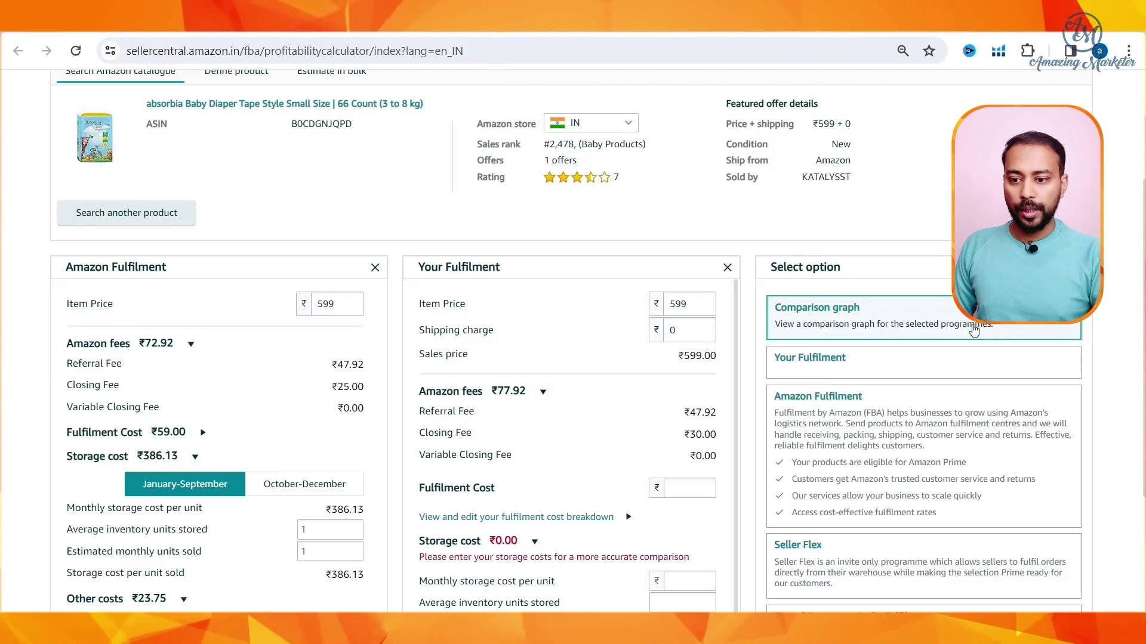
{"action": "left_click", "coordinate": [931, 322]}
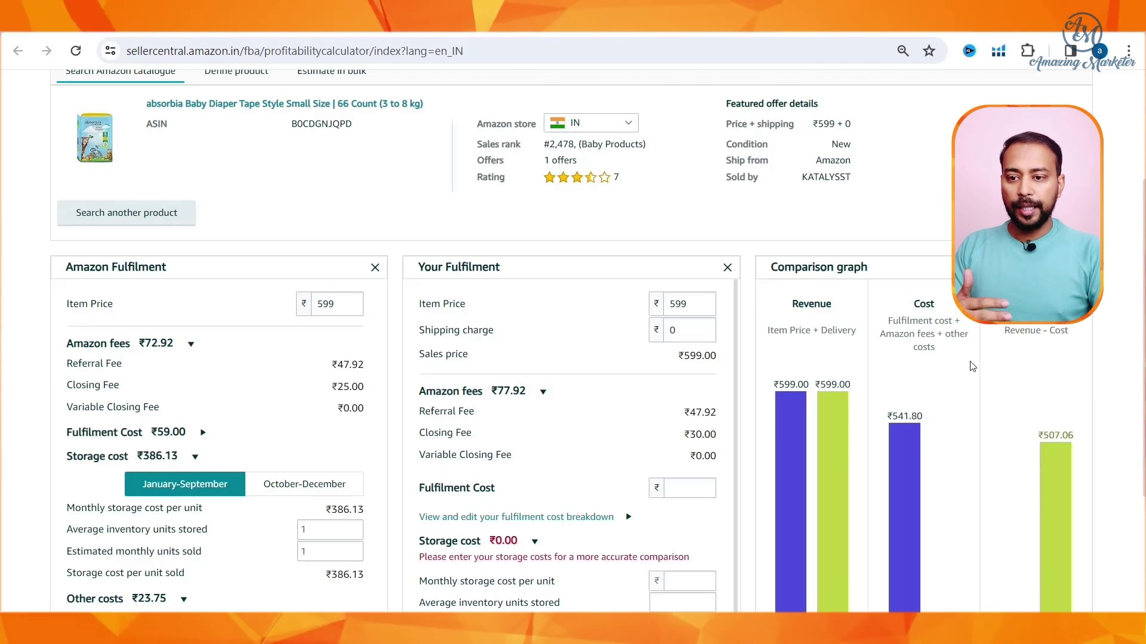
{"action": "scroll", "coordinate": [984, 358], "scroll_direction": "down", "scroll_amount": 3}
{"action": "scroll", "coordinate": [1042, 369], "scroll_direction": "up", "scroll_amount": 3}
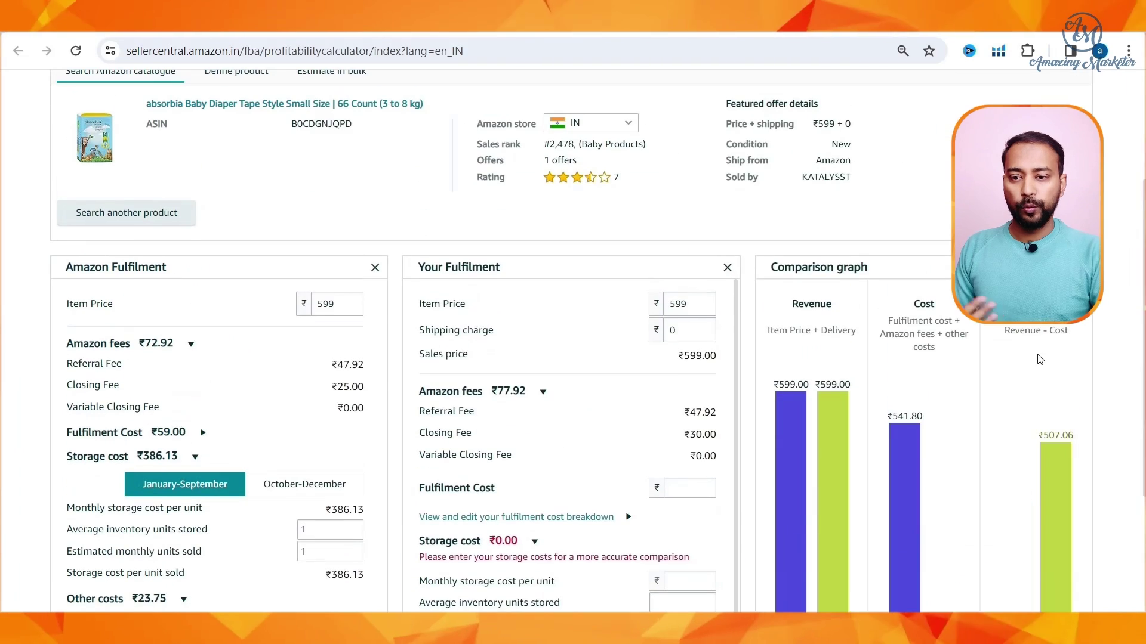
{"action": "left_click", "coordinate": [1080, 268]}
Examine Amazon Fulfilment's fees, its fulfilment cost breakdown and the storage cost periods, keeping January-September selected
{"action": "scroll", "coordinate": [310, 353], "scroll_direction": "down", "scroll_amount": 3}
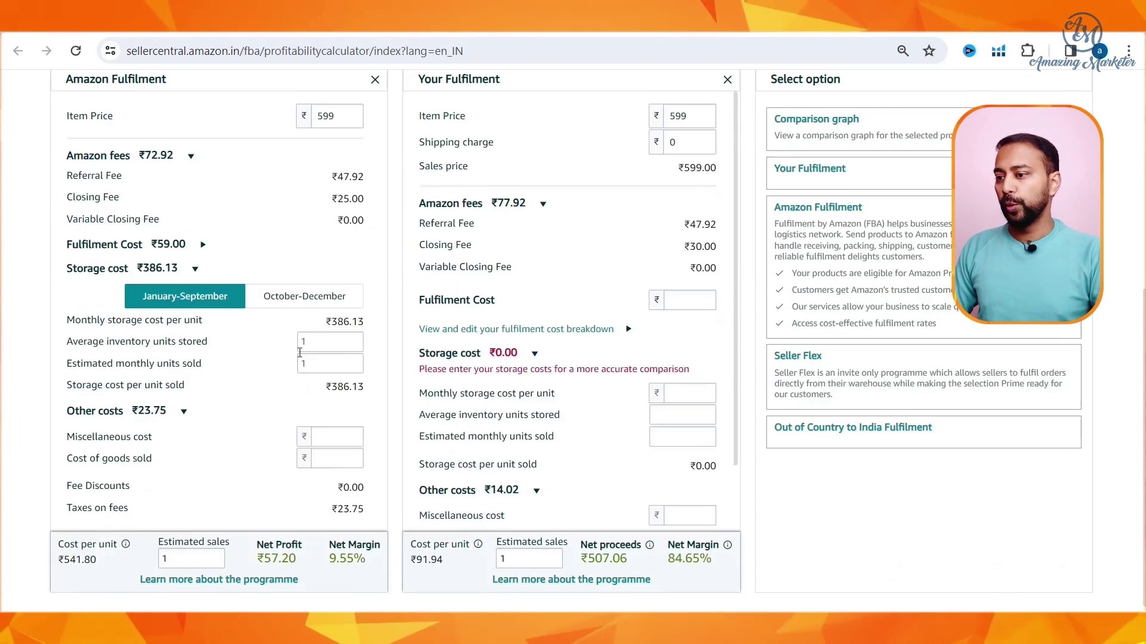
{"action": "scroll", "coordinate": [315, 319], "scroll_direction": "up", "scroll_amount": 3}
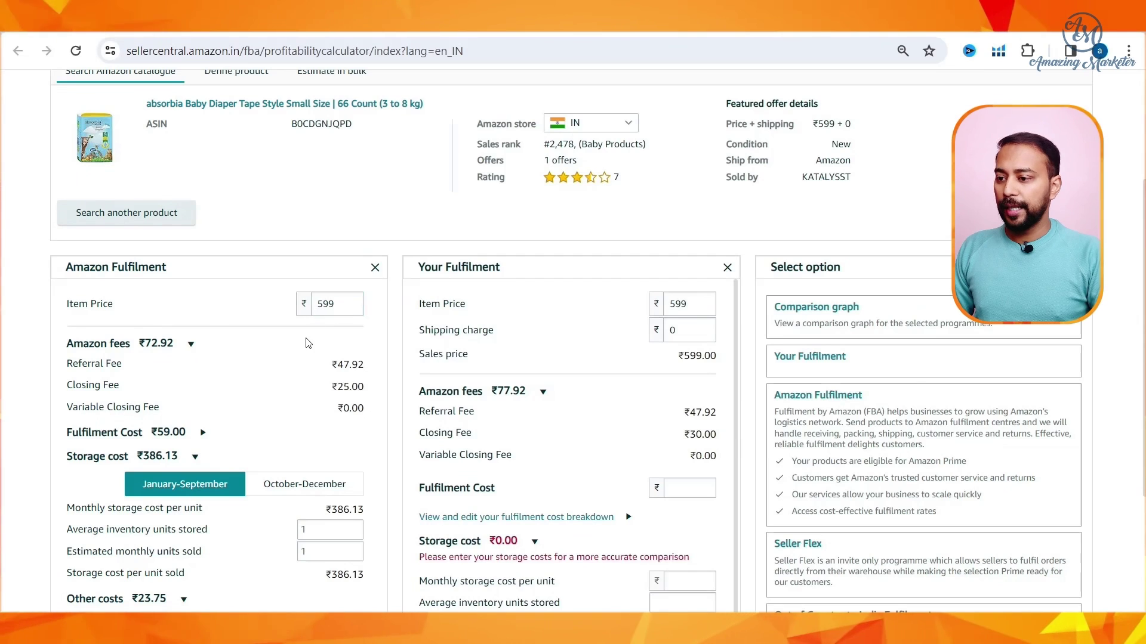
{"action": "scroll", "coordinate": [308, 343], "scroll_direction": "down", "scroll_amount": 3}
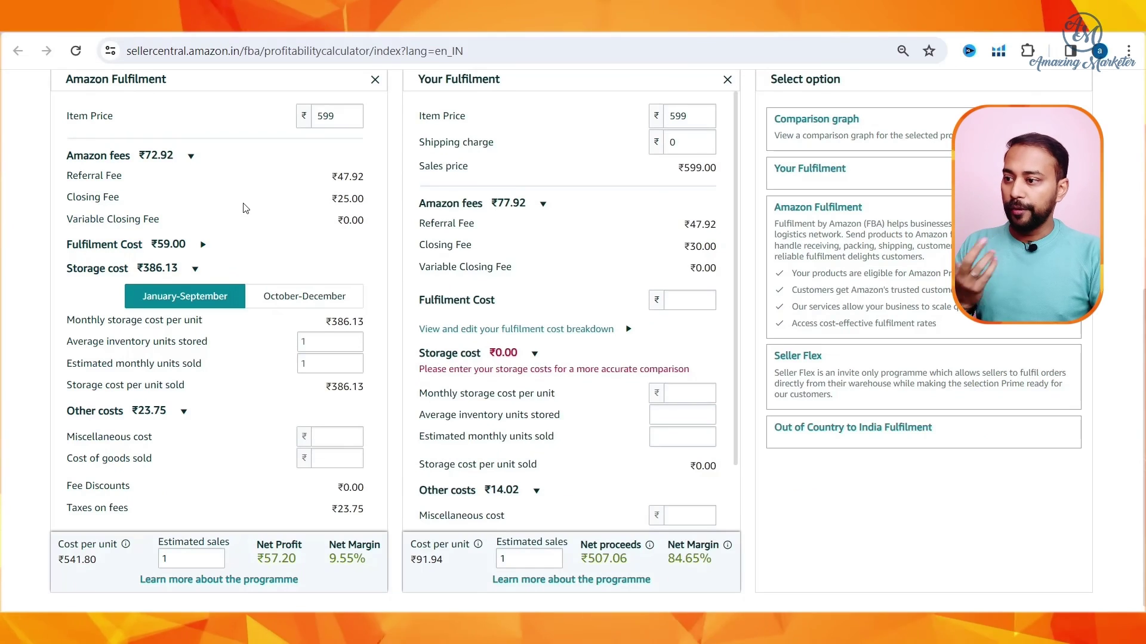
{"action": "left_click", "coordinate": [202, 247]}
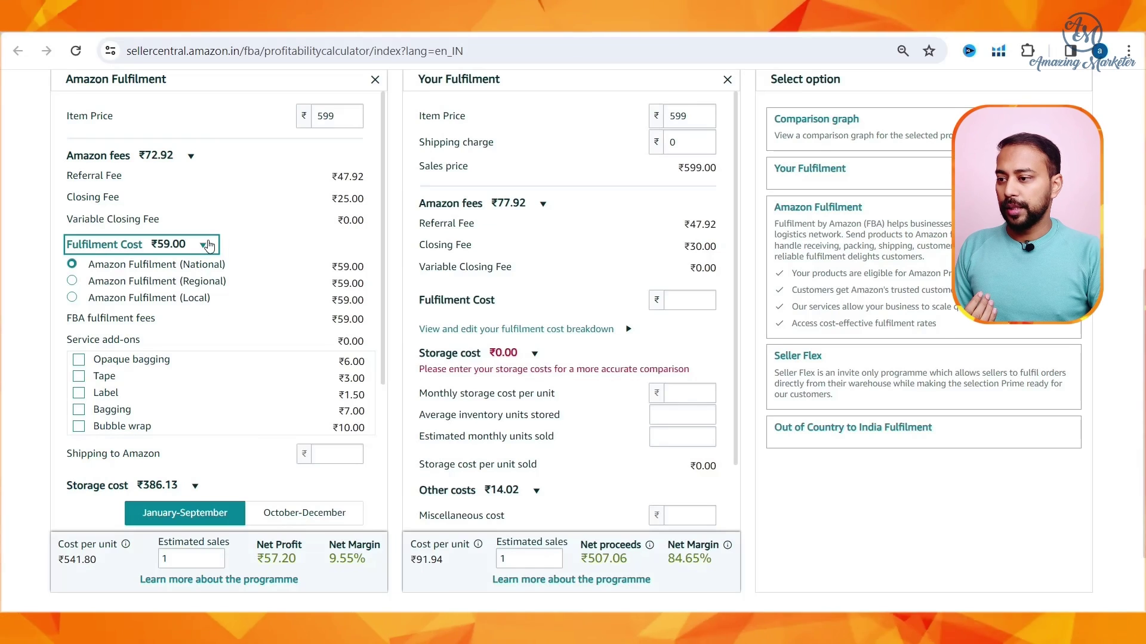
{"action": "left_click", "coordinate": [179, 245]}
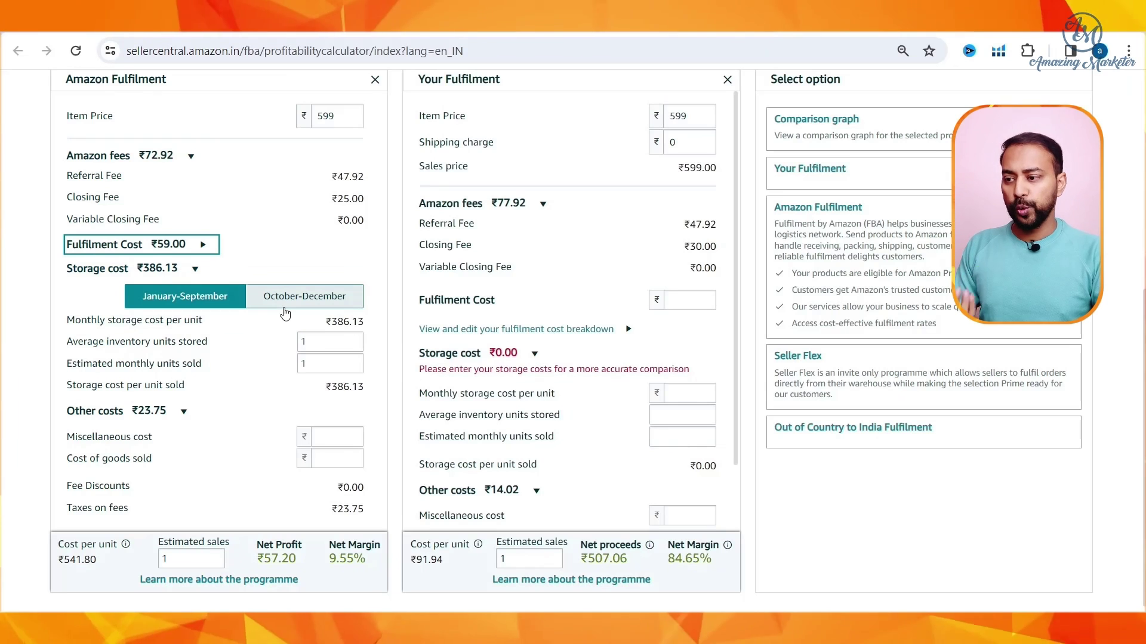
{"action": "left_click", "coordinate": [285, 313]}
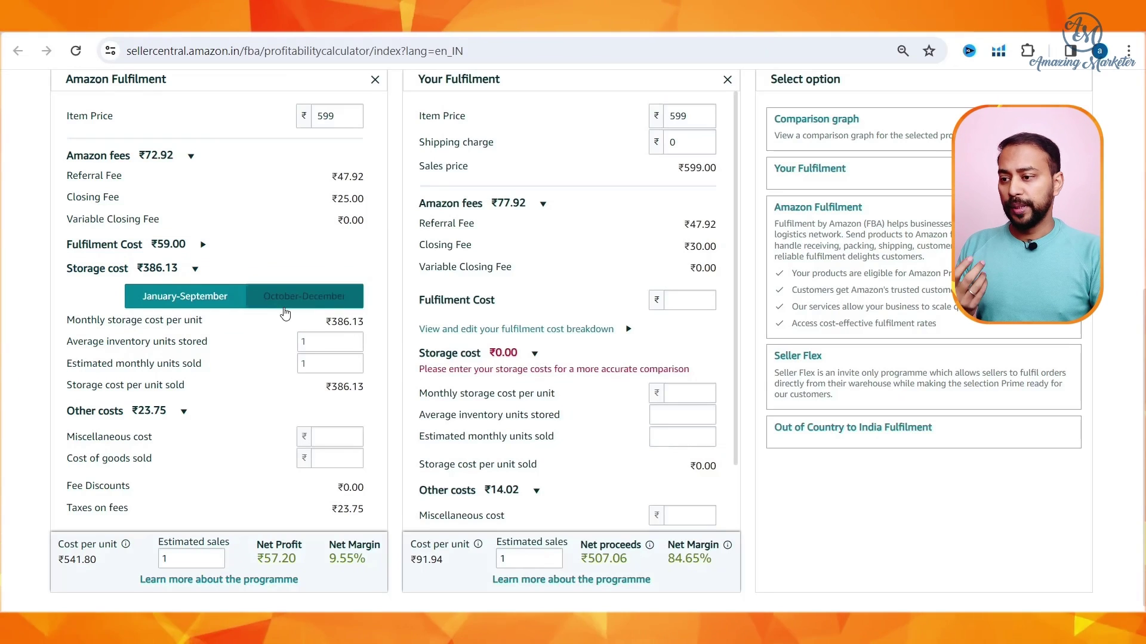
{"action": "left_click", "coordinate": [219, 304]}
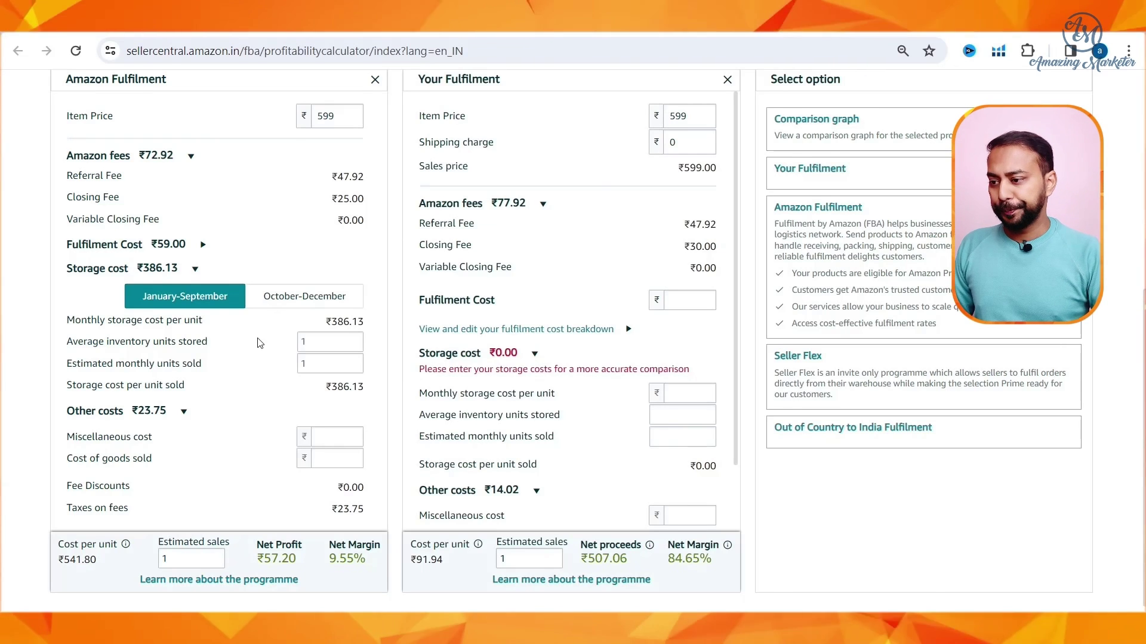
Compare the Amazon Fulfilment profit figures with Your Fulfilment's shipping charge, Amazon fees, fulfilment and storage costs
{"action": "scroll", "coordinate": [260, 343], "scroll_direction": "down", "scroll_amount": 1}
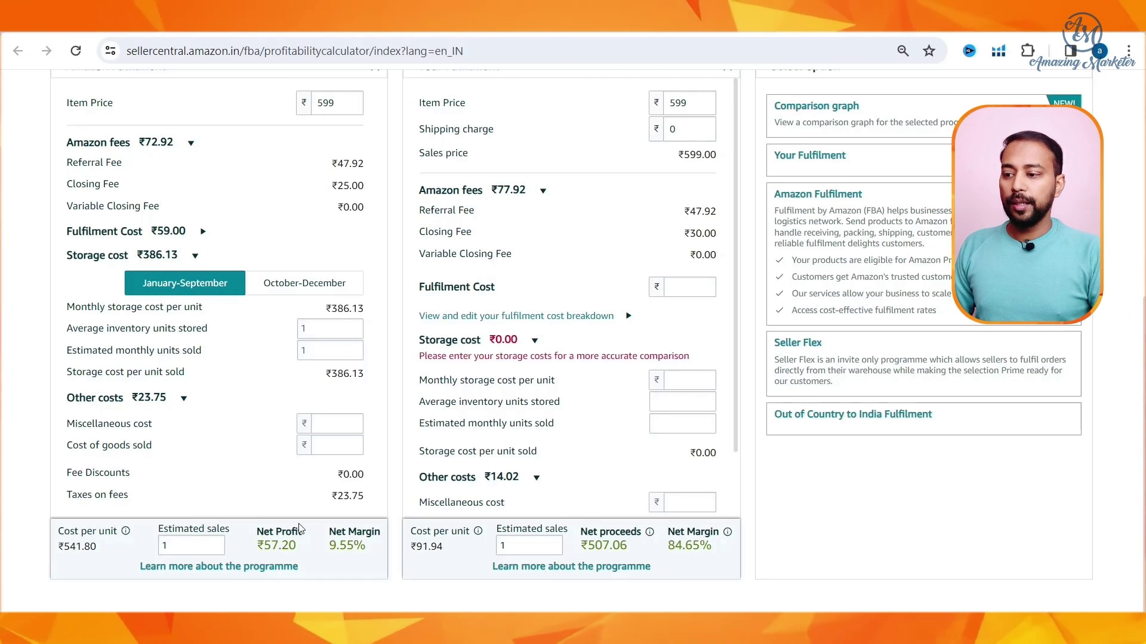
{"action": "scroll", "coordinate": [299, 539], "scroll_direction": "up", "scroll_amount": 8}
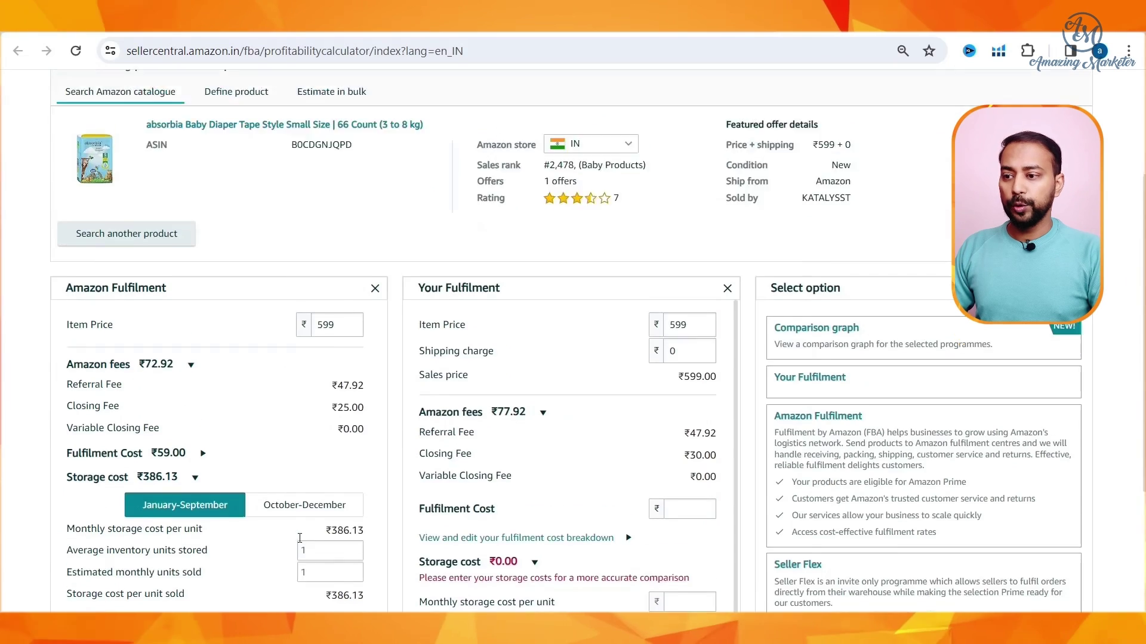
{"action": "scroll", "coordinate": [301, 542], "scroll_direction": "down", "scroll_amount": 5}
{"action": "scroll", "coordinate": [437, 468], "scroll_direction": "down", "scroll_amount": 1}
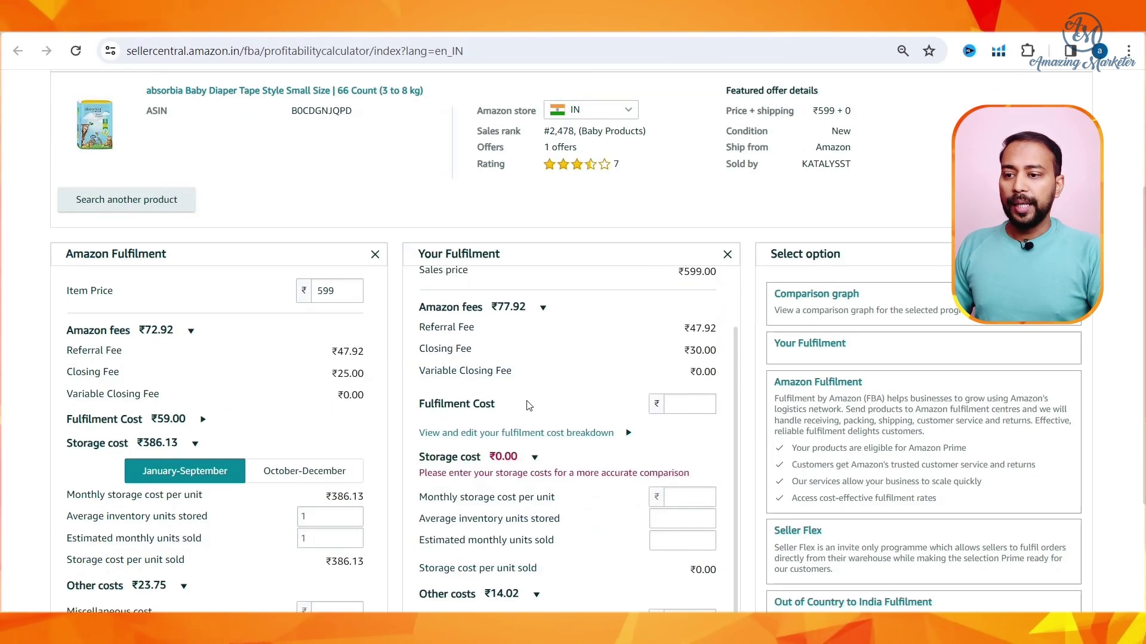
{"action": "scroll", "coordinate": [537, 478], "scroll_direction": "up", "scroll_amount": 1}
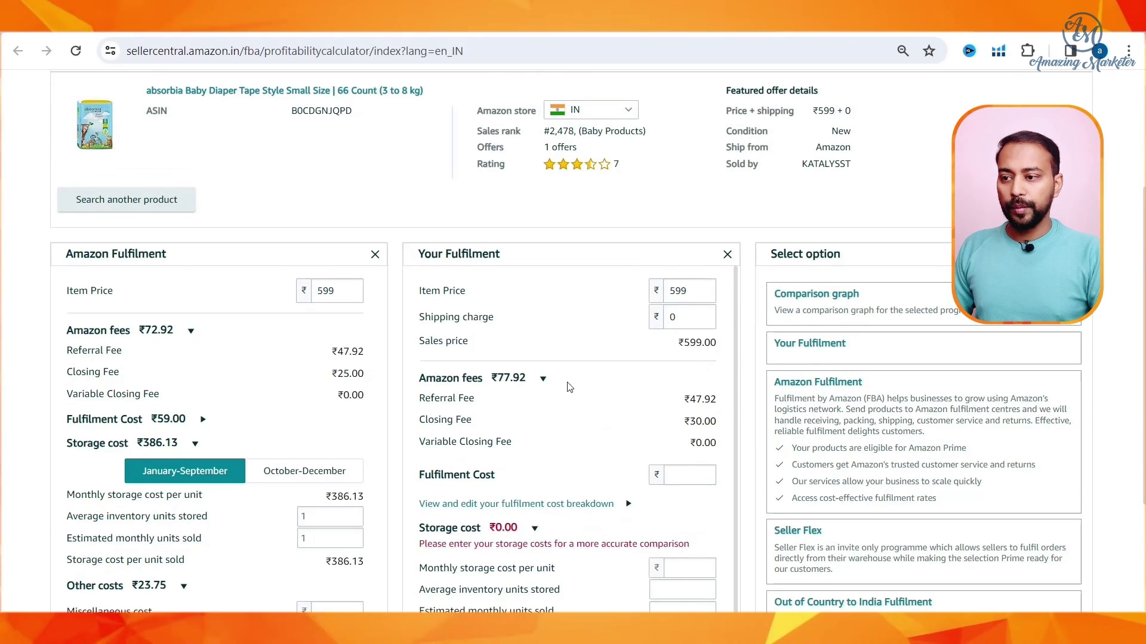
{"action": "scroll", "coordinate": [602, 331], "scroll_direction": "down", "scroll_amount": 1}
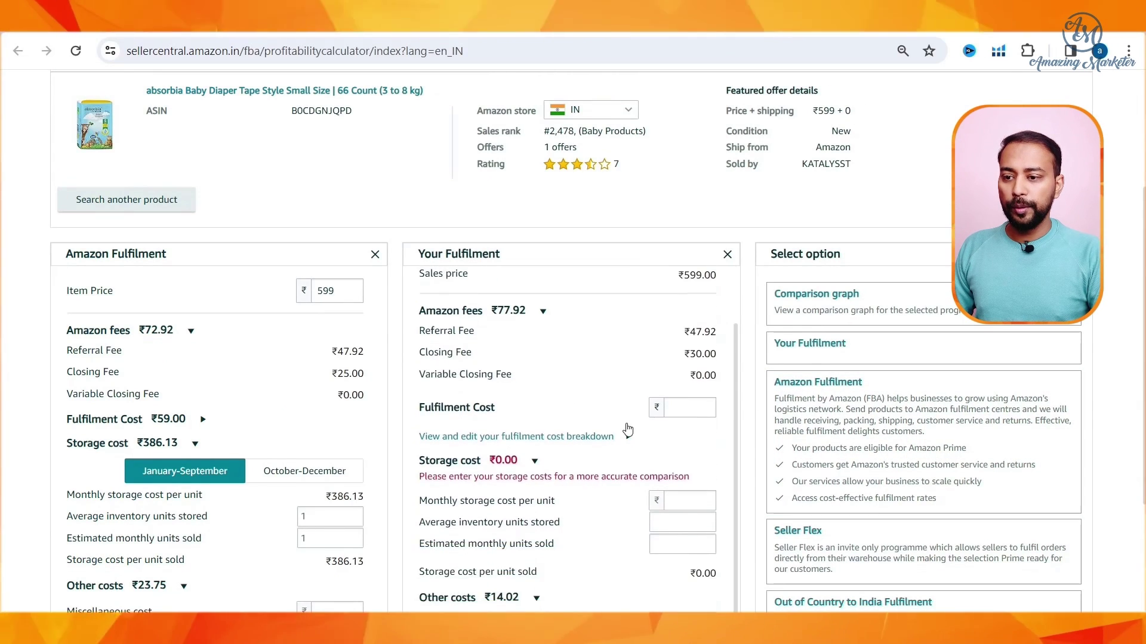
{"action": "scroll", "coordinate": [596, 328], "scroll_direction": "up", "scroll_amount": 1}
{"action": "left_click", "coordinate": [676, 314]}
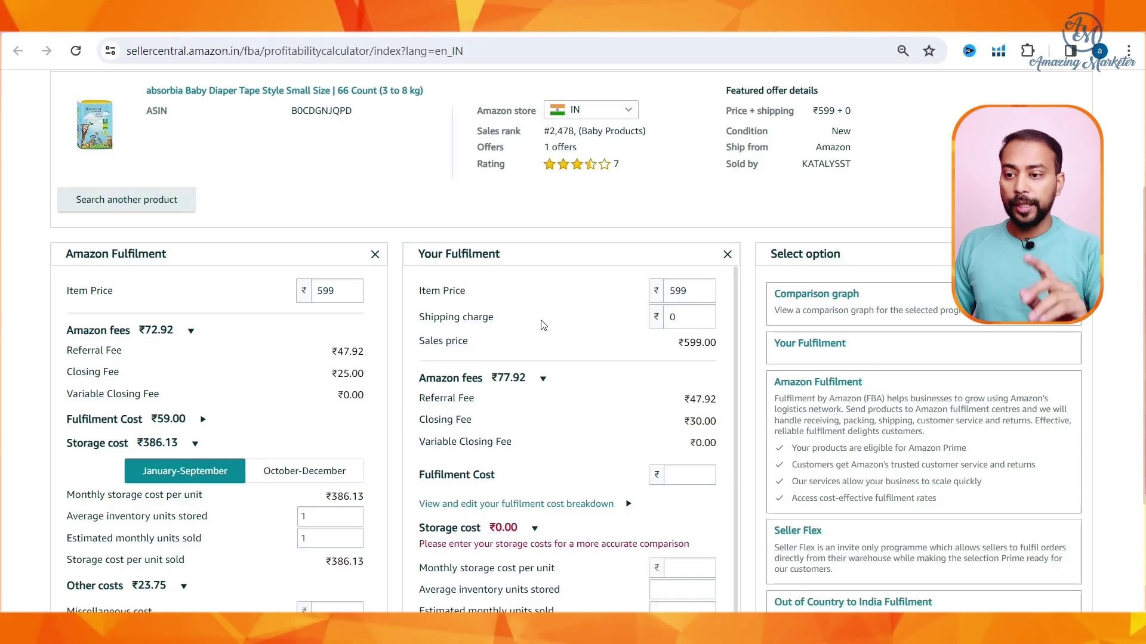
{"action": "scroll", "coordinate": [545, 346], "scroll_direction": "down", "scroll_amount": 1}
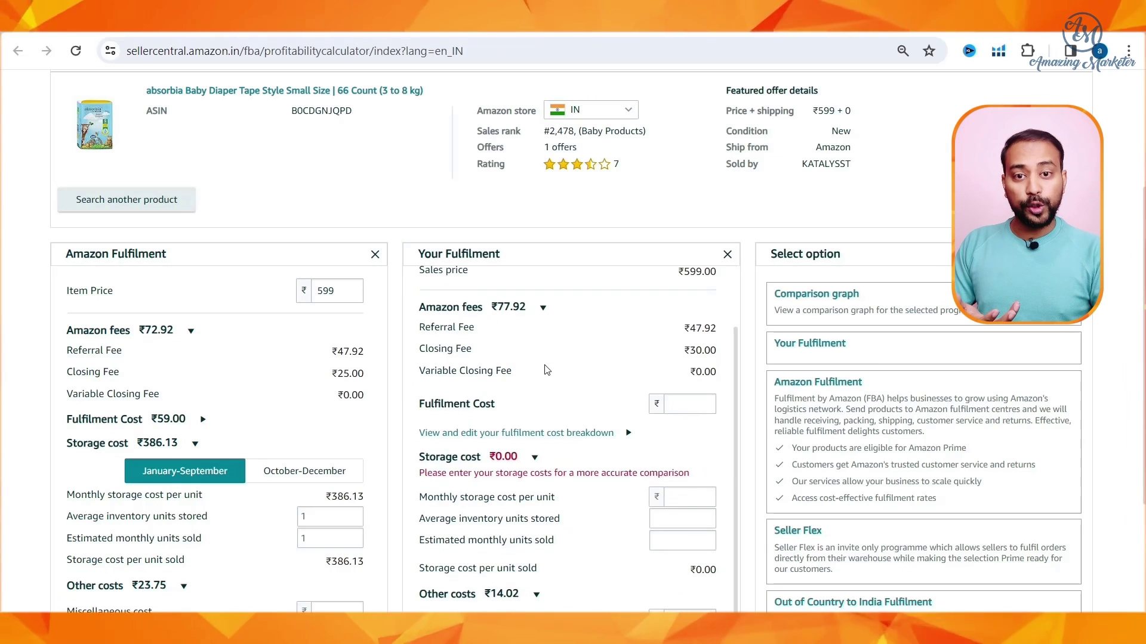
Set the fulfilment cost under Your Fulfilment to ₹90
{"action": "scroll", "coordinate": [547, 370], "scroll_direction": "down", "scroll_amount": 3}
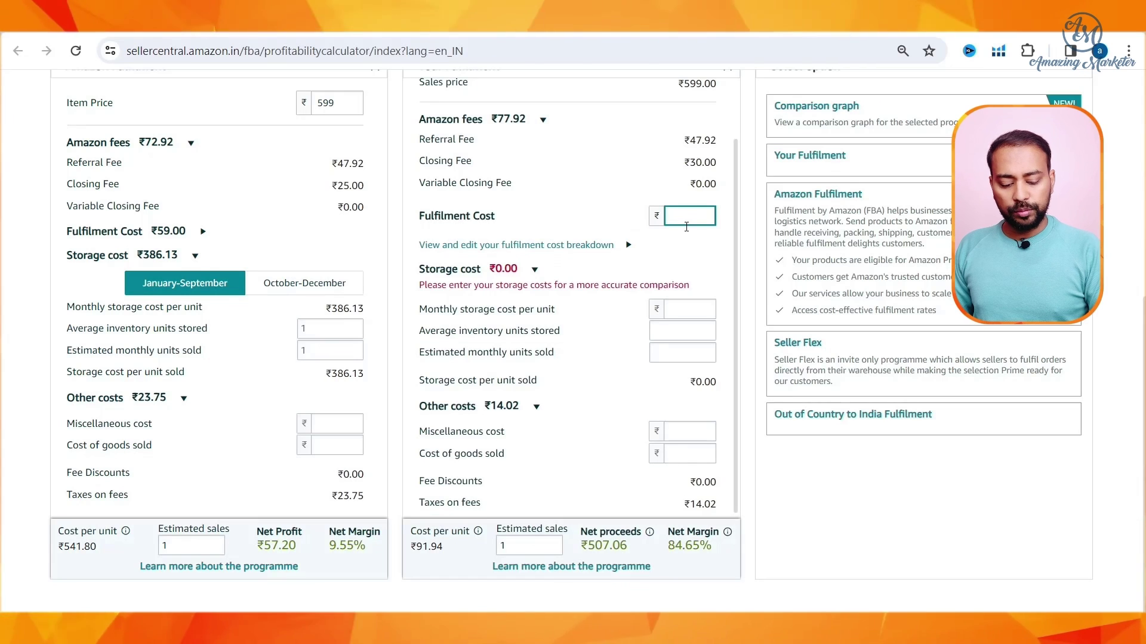
{"action": "type", "text": "8"}
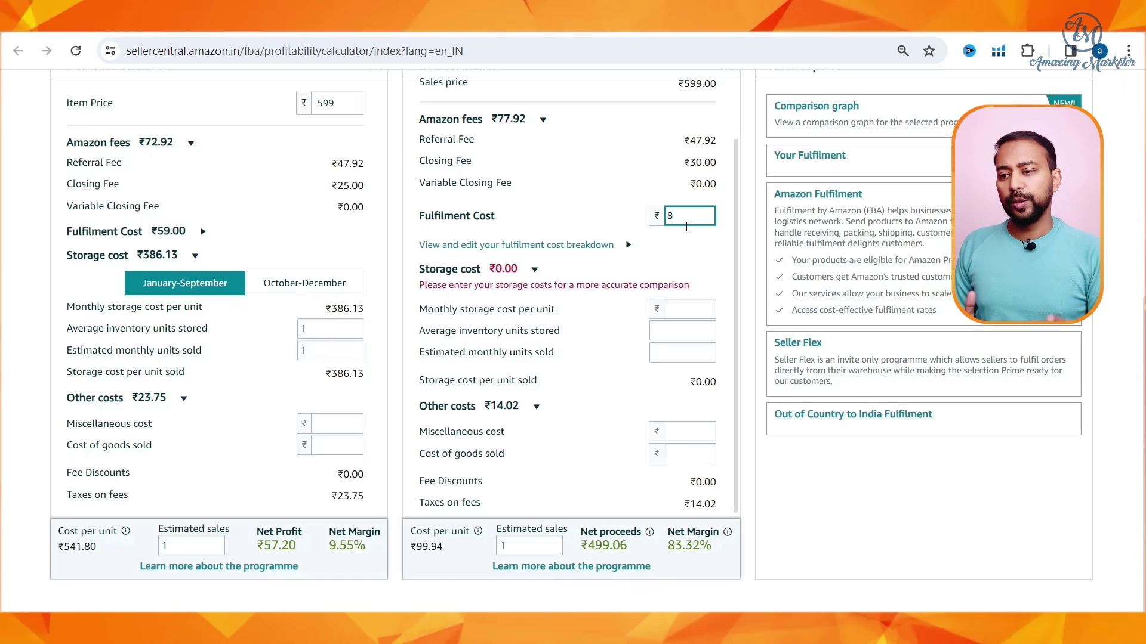
{"action": "key", "text": "BackSpace"}
{"action": "type", "text": "90"}
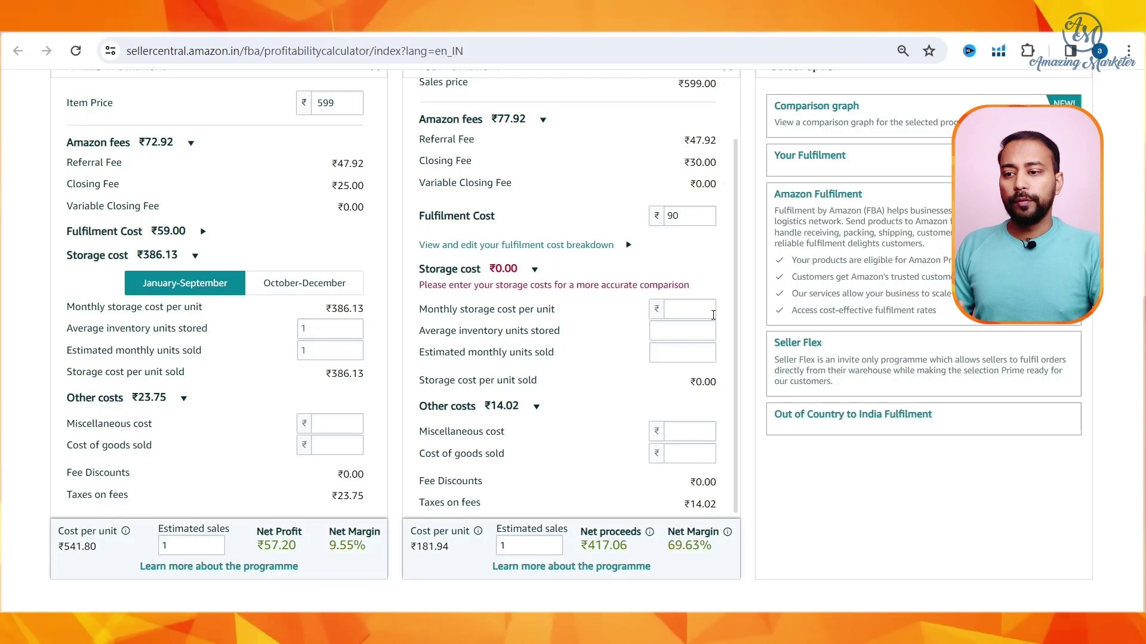
Leave Your Fulfilment's monthly storage cost blank and set its miscellaneous cost to ₹50
{"action": "left_click", "coordinate": [713, 314]}
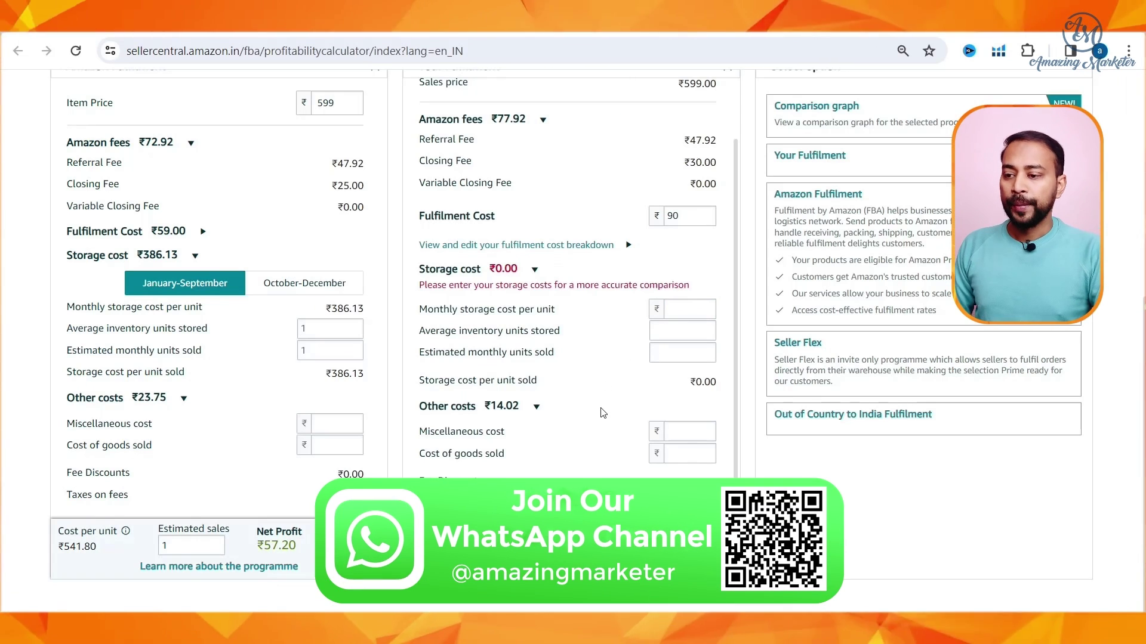
{"action": "left_click", "coordinate": [693, 430]}
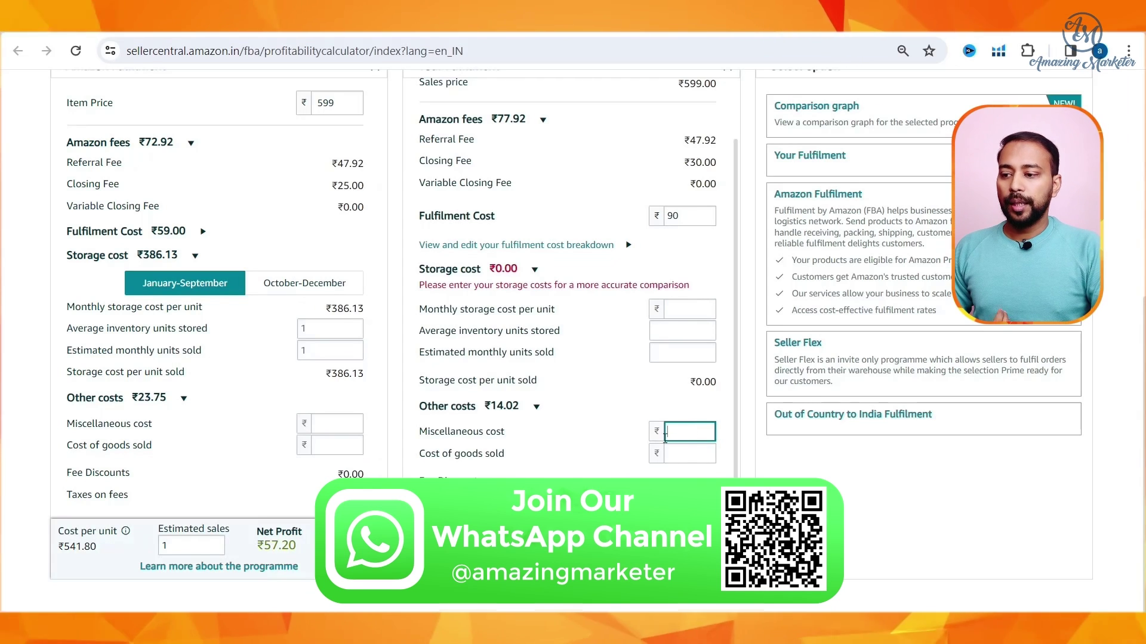
{"action": "type", "text": "50"}
{"action": "left_click", "coordinate": [543, 450]}
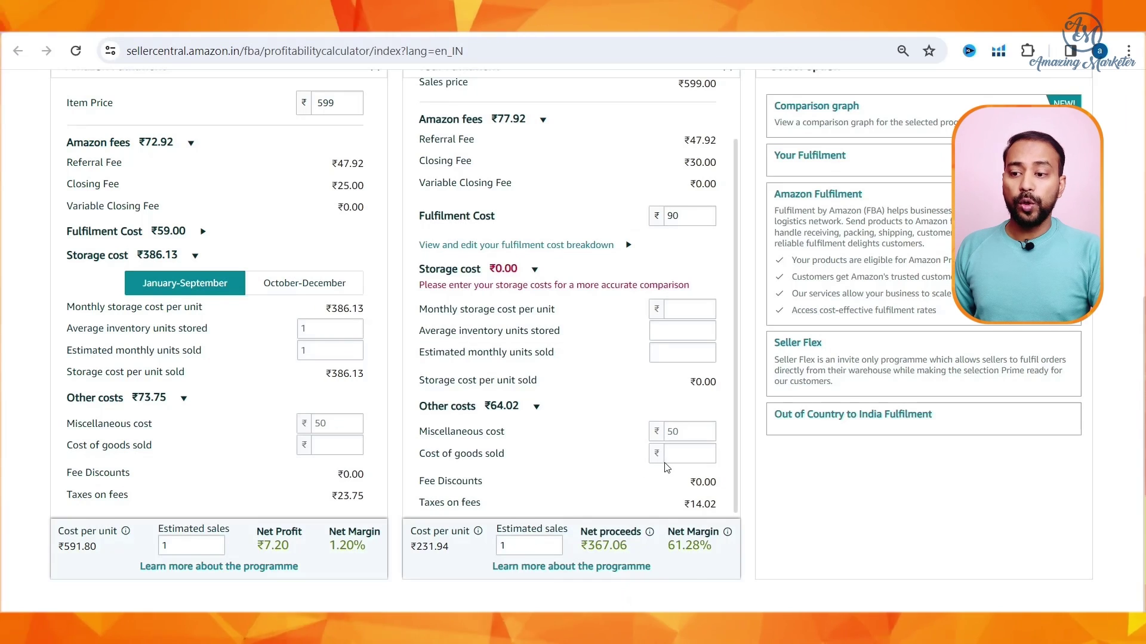
Open Amazon Fulfilment's cost of goods sold for editing, and switch to the amazon.in home page
{"action": "left_click", "coordinate": [349, 452]}
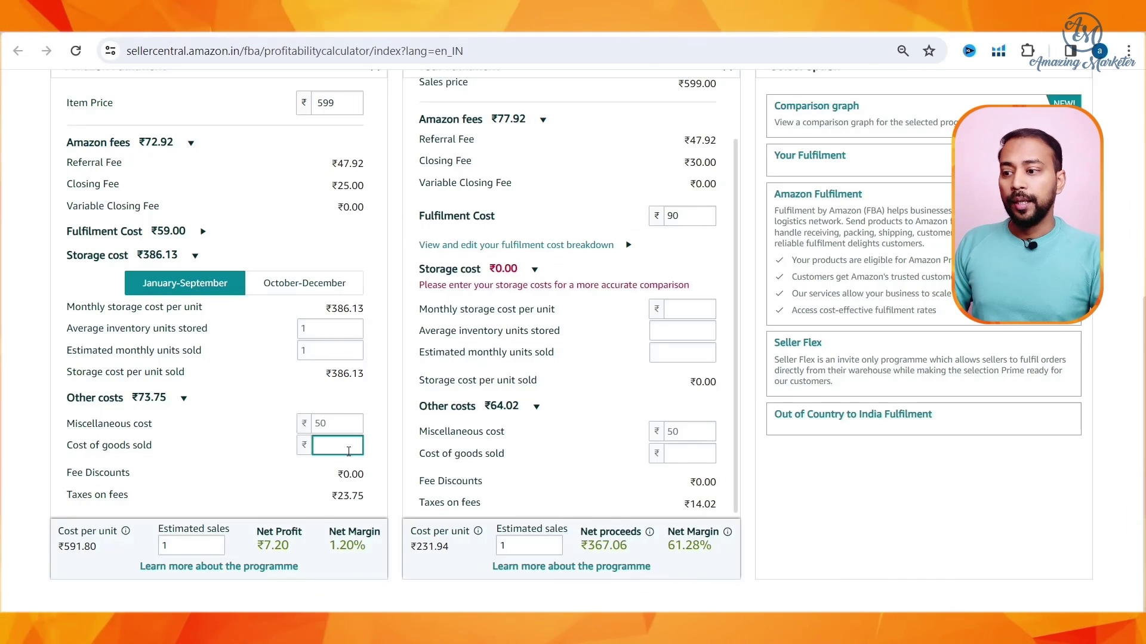
{"action": "scroll", "coordinate": [499, 399], "scroll_direction": "up", "scroll_amount": 1}
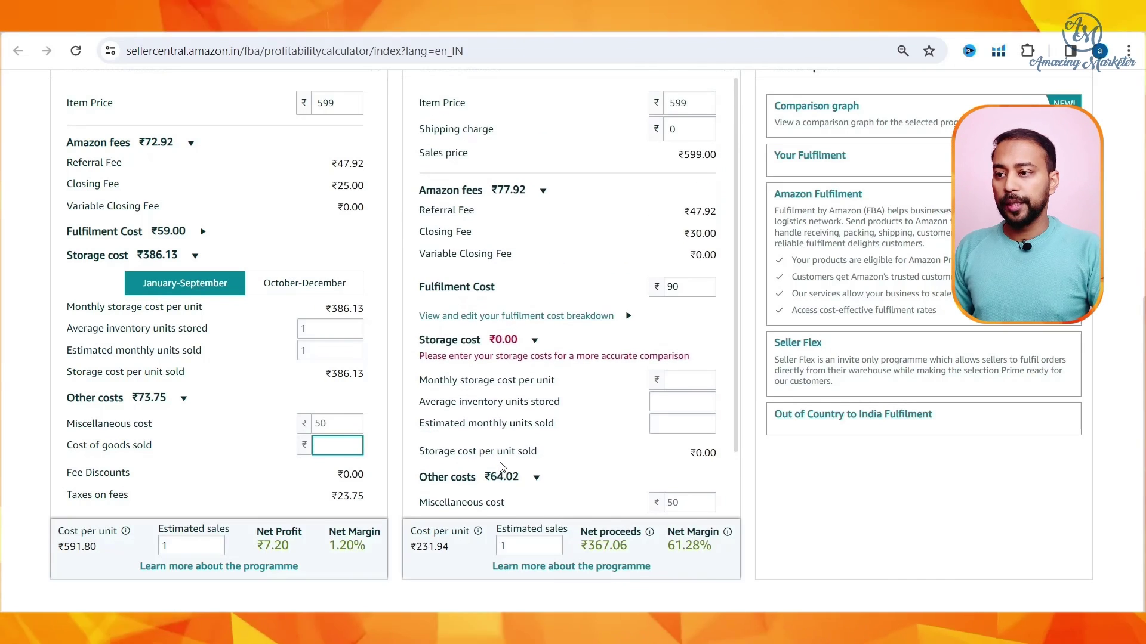
{"action": "left_click", "coordinate": [394, 23]}
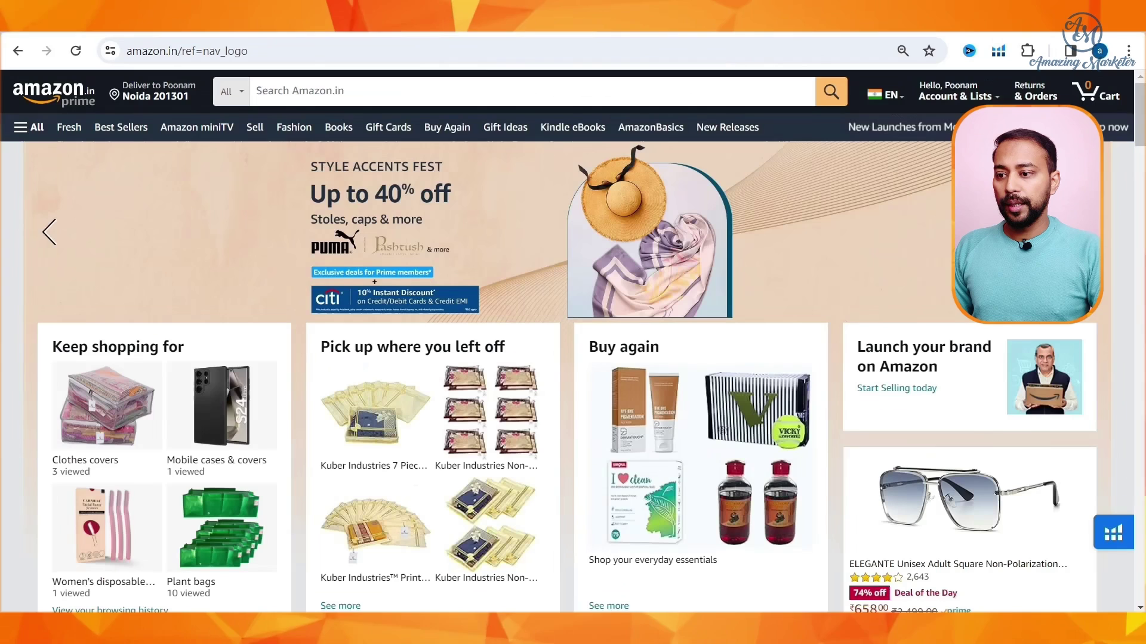
Return to the absorbia diaper's amazon.in product page and copy "aby Diaper Tape Style" from its title
{"action": "left_click", "coordinate": [297, 25]}
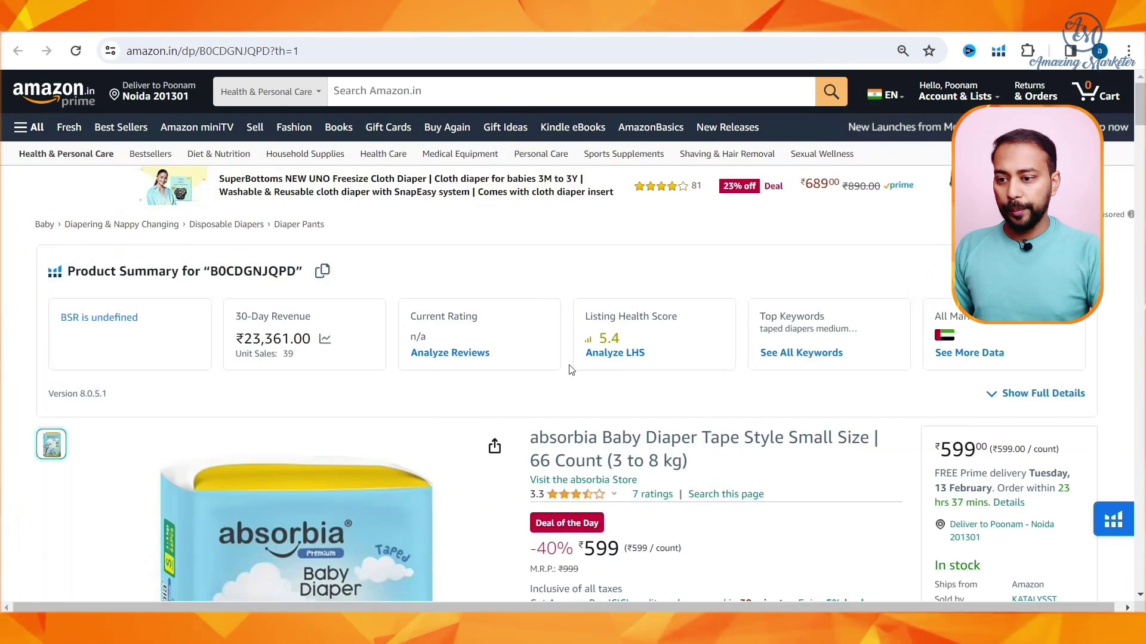
{"action": "scroll", "coordinate": [644, 430], "scroll_direction": "down", "scroll_amount": 3}
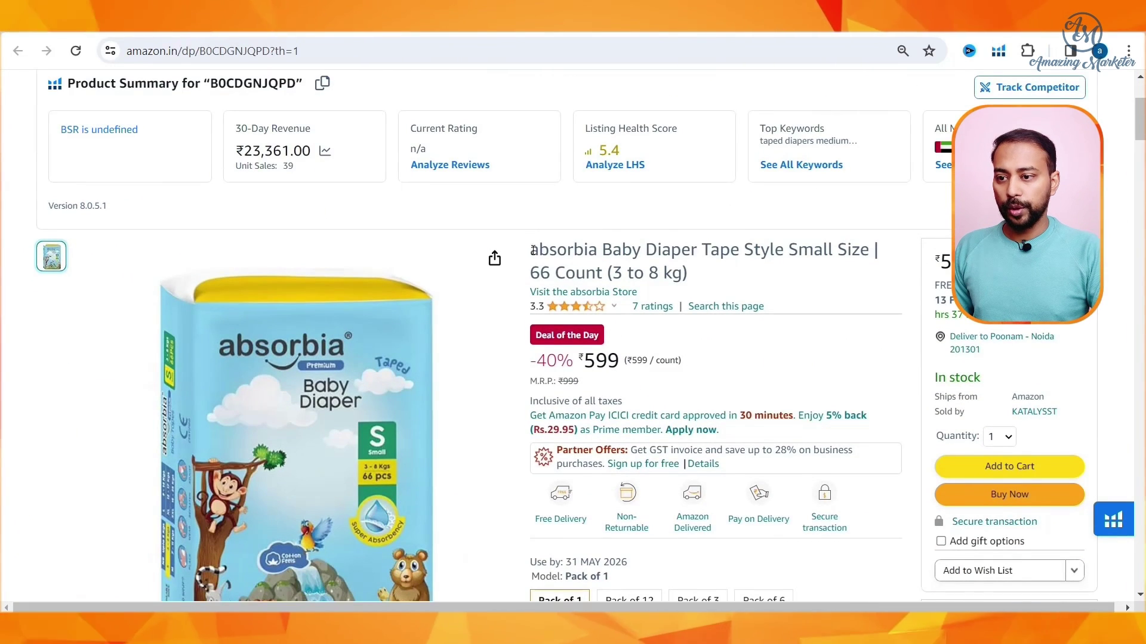
{"action": "left_click_drag", "start_coordinate": [608, 253], "coordinate": [736, 253]}
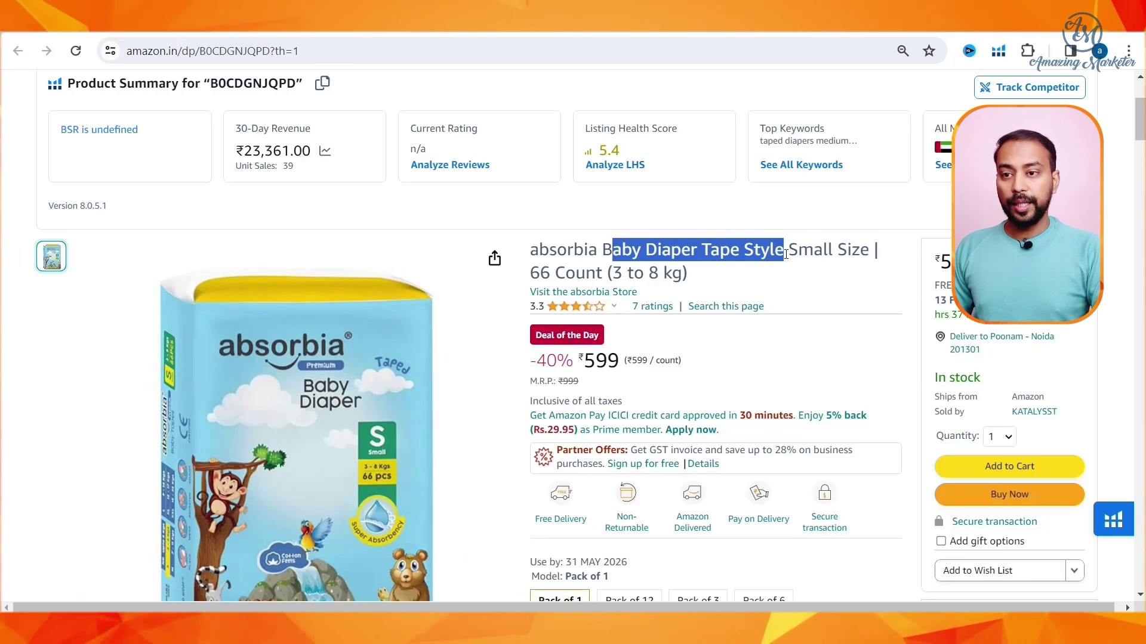
Search Google for "alibaba" in a new tab and open the official Alibaba.com website
{"action": "key", "text": "ctrl+t"}
{"action": "left_click", "coordinate": [780, 46]}
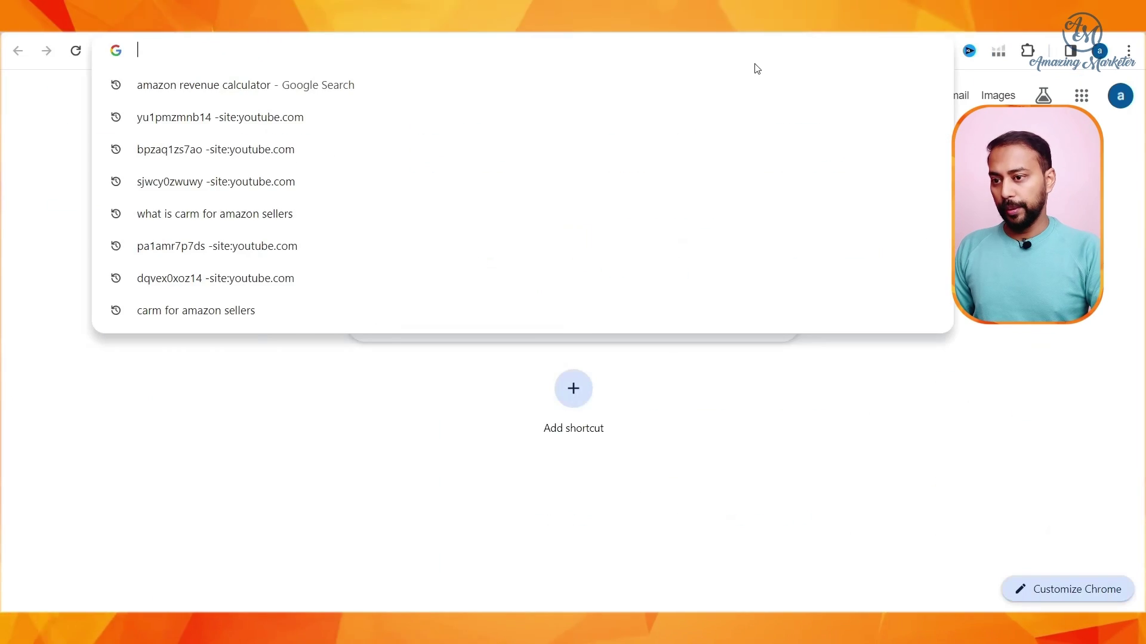
{"action": "type", "text": "alibaba"}
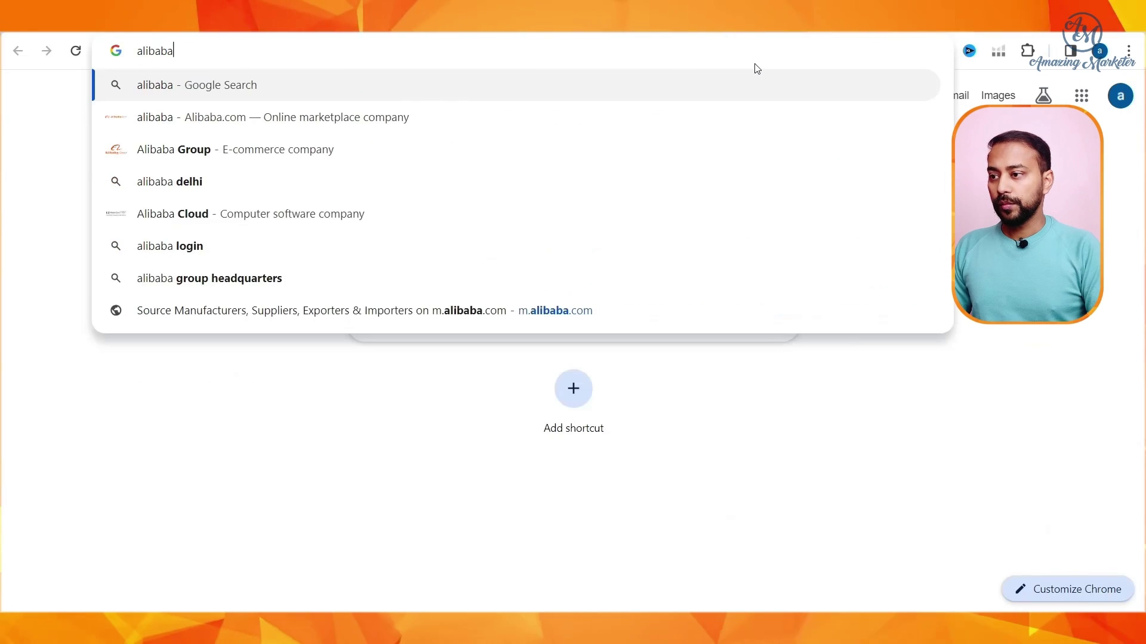
{"action": "key", "text": "Return"}
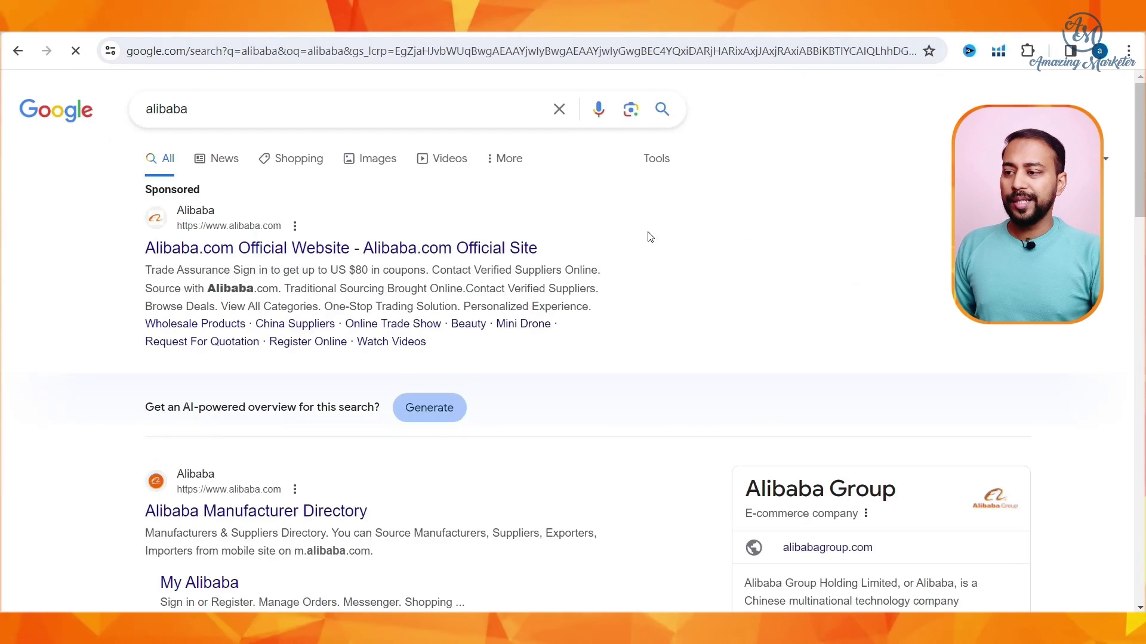
{"action": "left_click", "coordinate": [334, 262]}
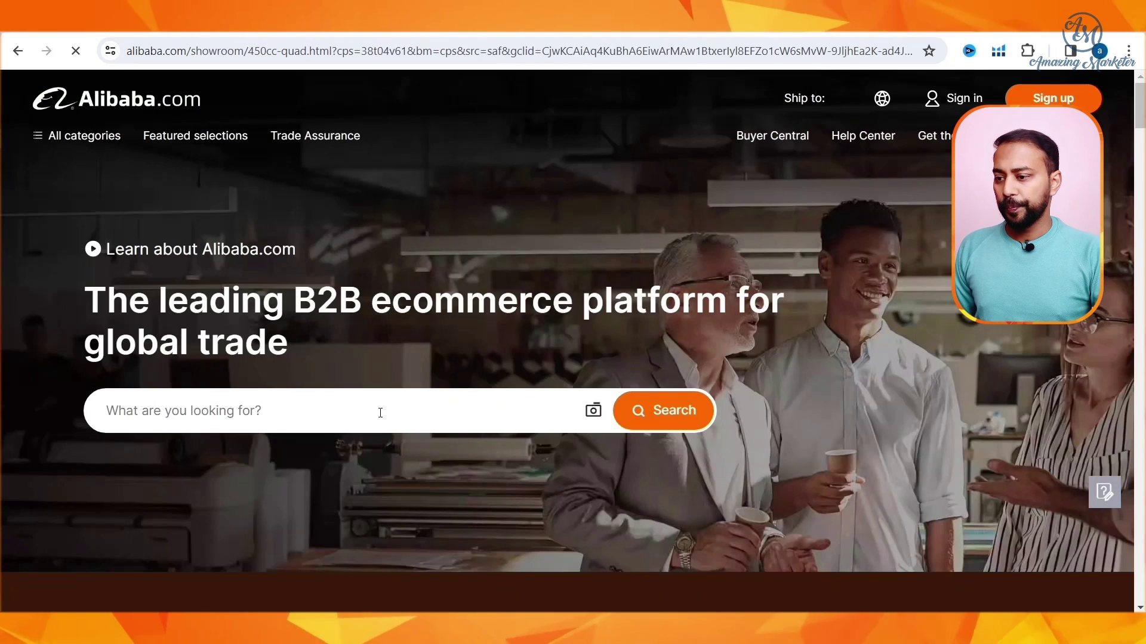
Search Alibaba for "baby Diaper Tape Style" and check the listed diapers' unit prices, minimum orders and supplier reviews
{"action": "type", "text": "aby Diaper Tape Style"}
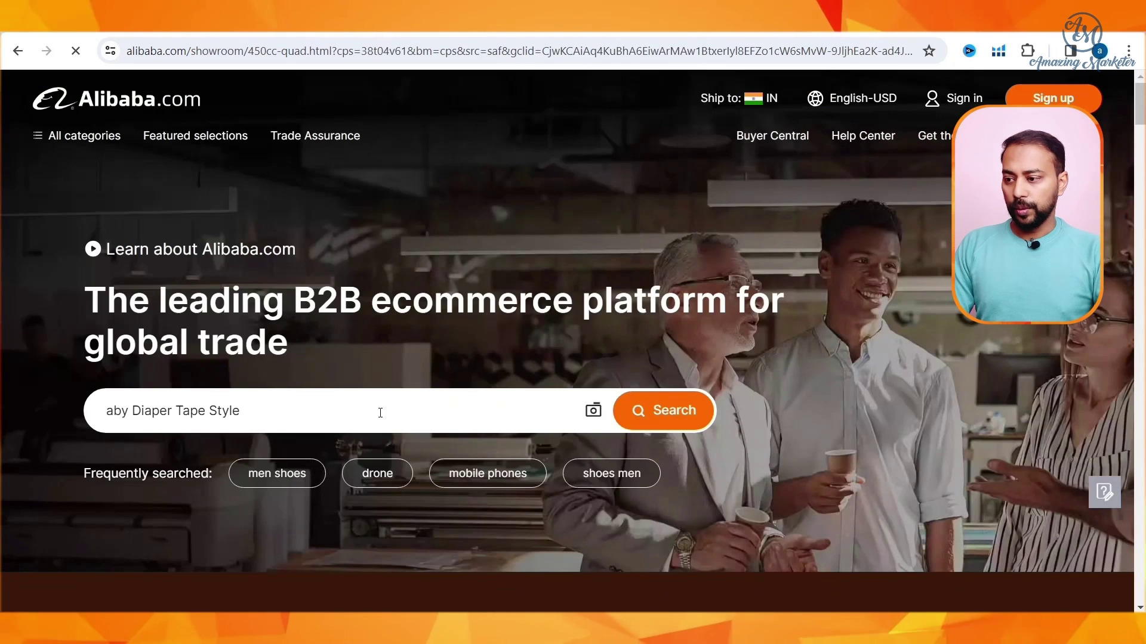
{"action": "key", "text": "Return"}
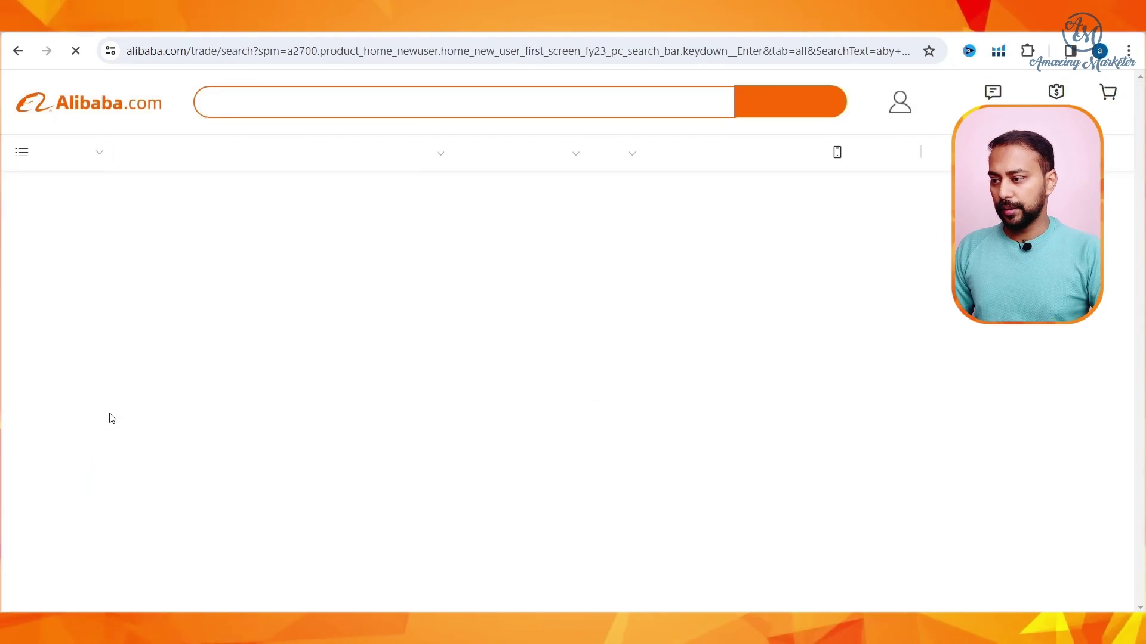
{"action": "left_click", "coordinate": [218, 103]}
{"action": "type", "text": "b"}
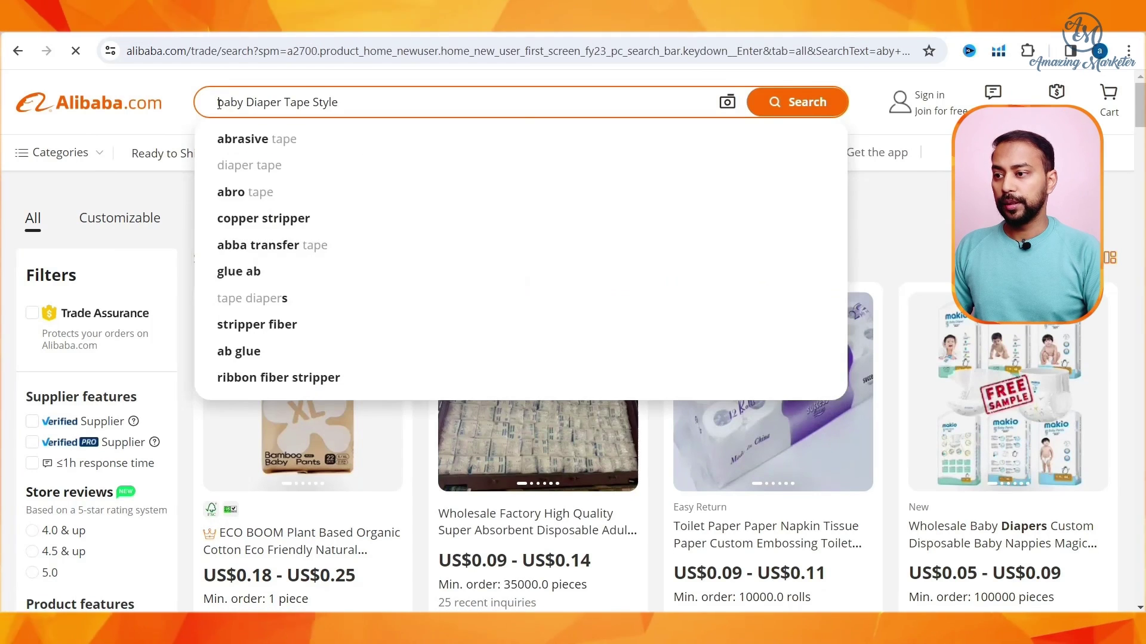
{"action": "key", "text": "Return"}
{"action": "scroll", "coordinate": [613, 334], "scroll_direction": "down", "scroll_amount": 3}
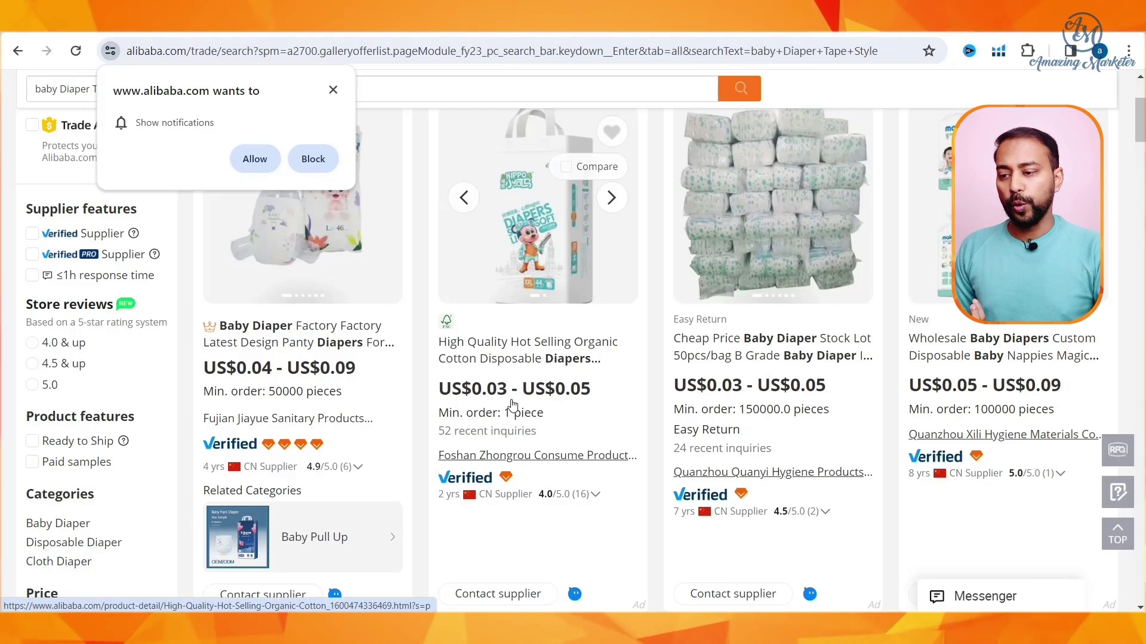
{"action": "scroll", "coordinate": [513, 405], "scroll_direction": "down", "scroll_amount": 3}
{"action": "mouse_move", "coordinate": [571, 306]}
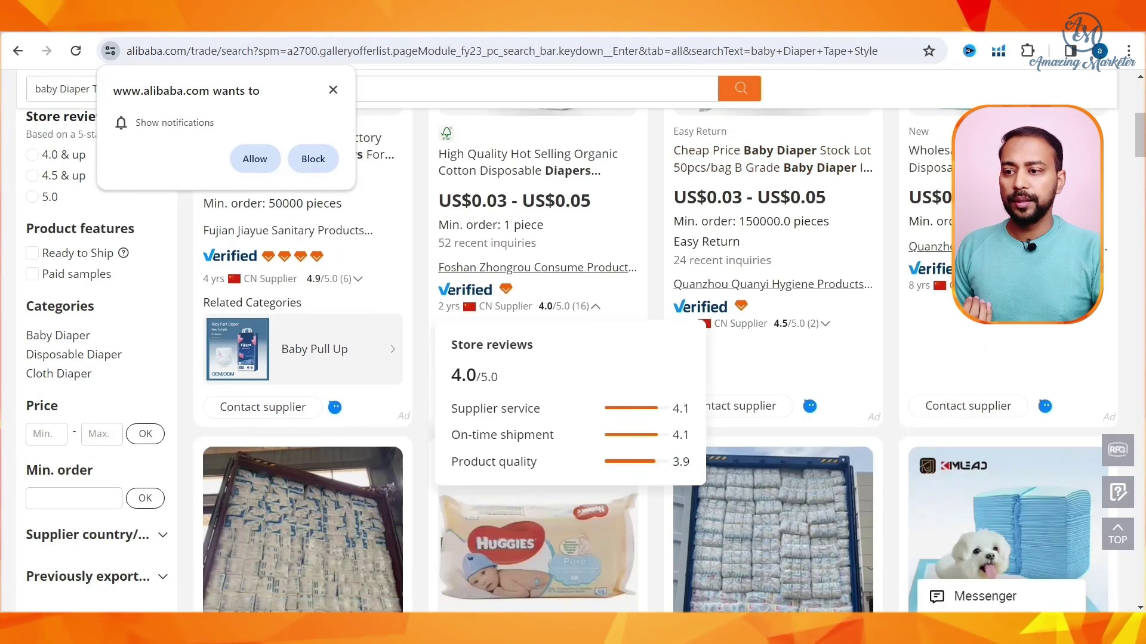
Search Google for "dollar to inr" in a new tab and convert 0.05 United States dollars to Indian rupees
{"action": "key", "text": "ctrl+t"}
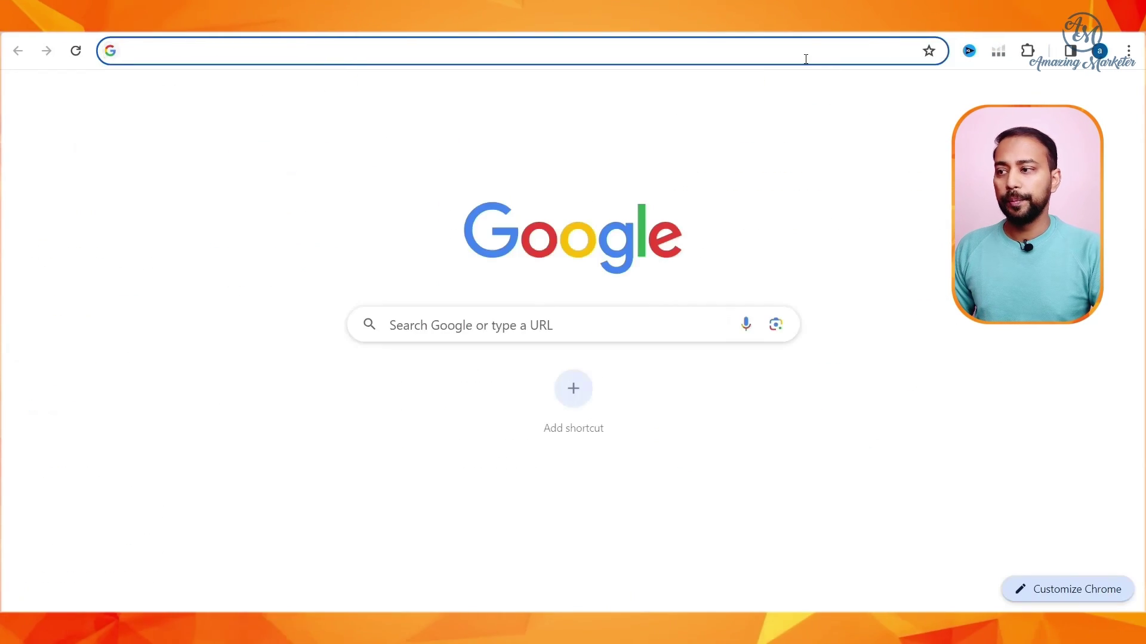
{"action": "type", "text": "dollar"}
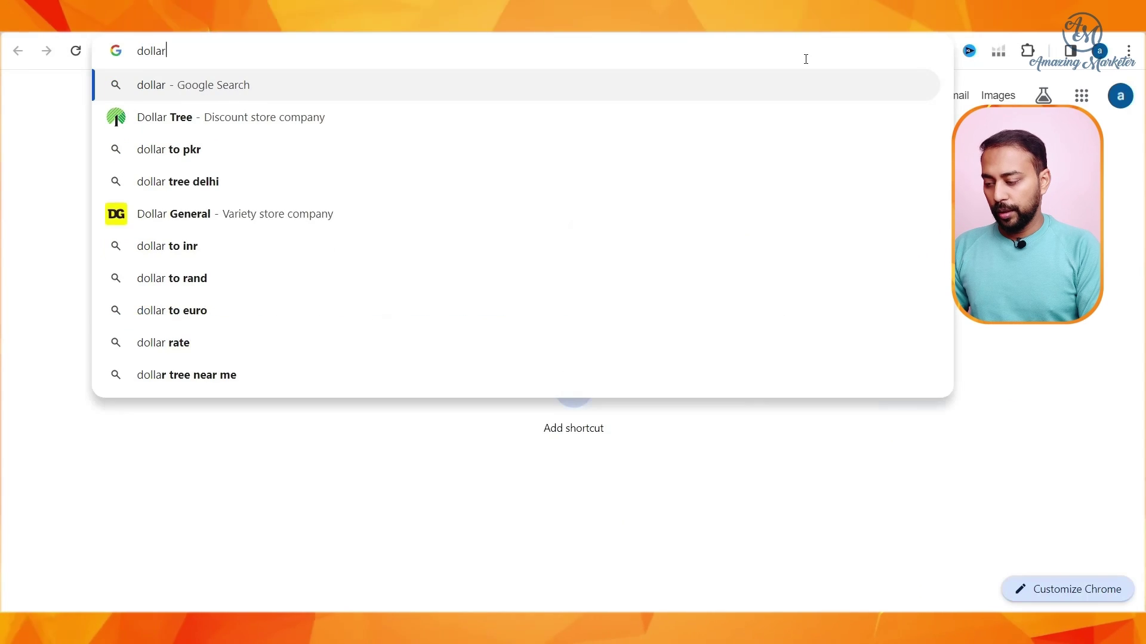
{"action": "type", "text": " to"}
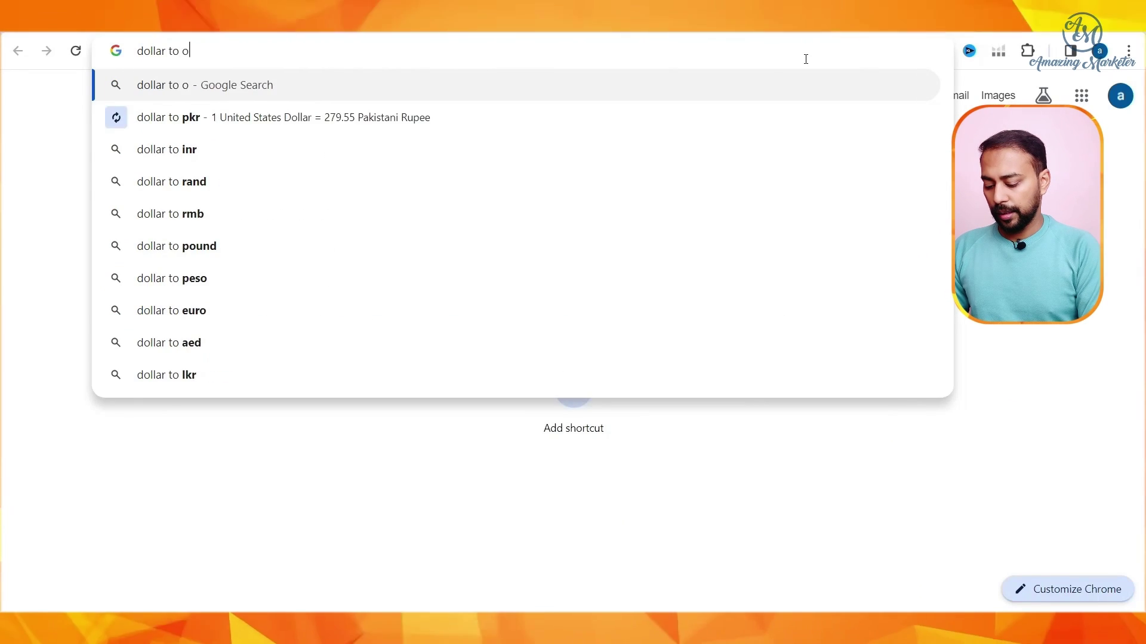
{"action": "type", "text": " inr"}
{"action": "key", "text": "Return"}
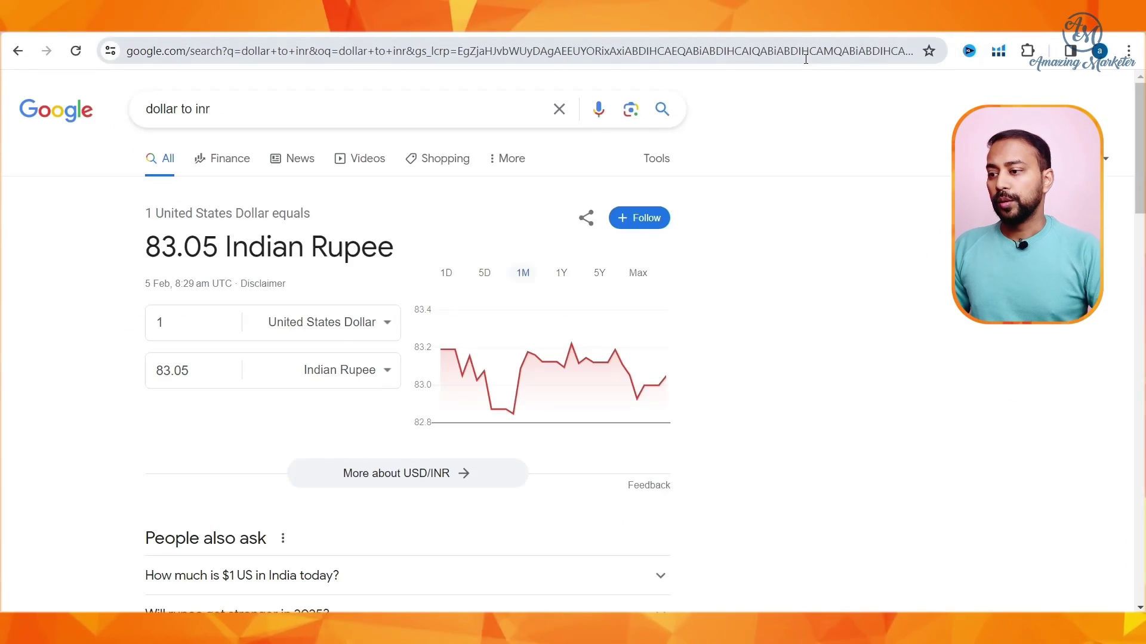
{"action": "left_click", "coordinate": [232, 314]}
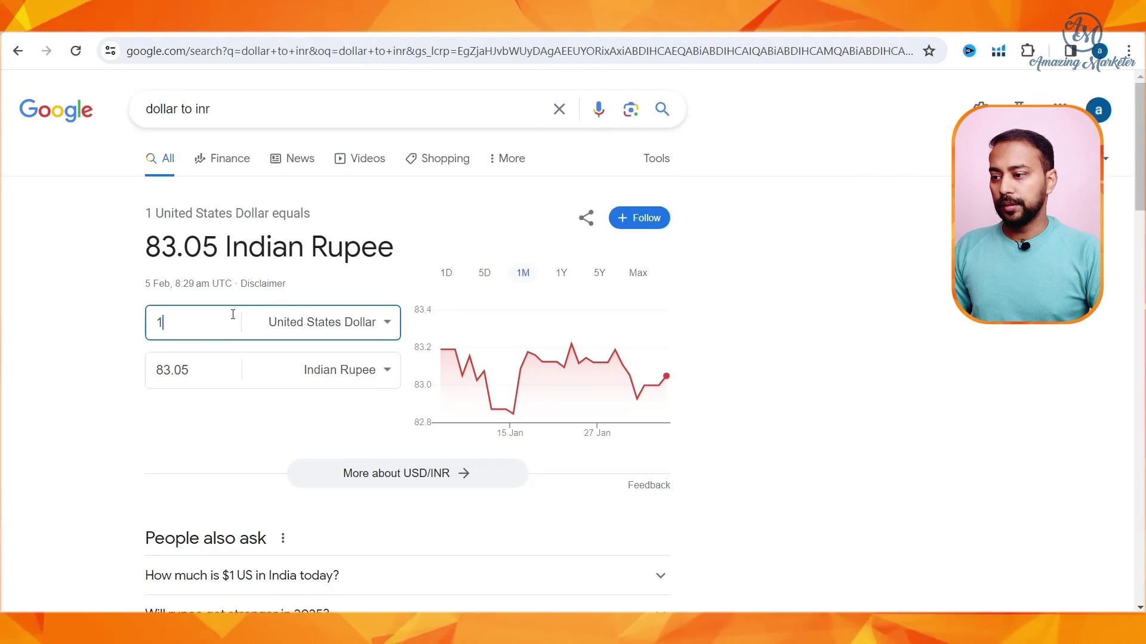
{"action": "key", "text": "BackSpace"}
{"action": "type", "text": "0."}
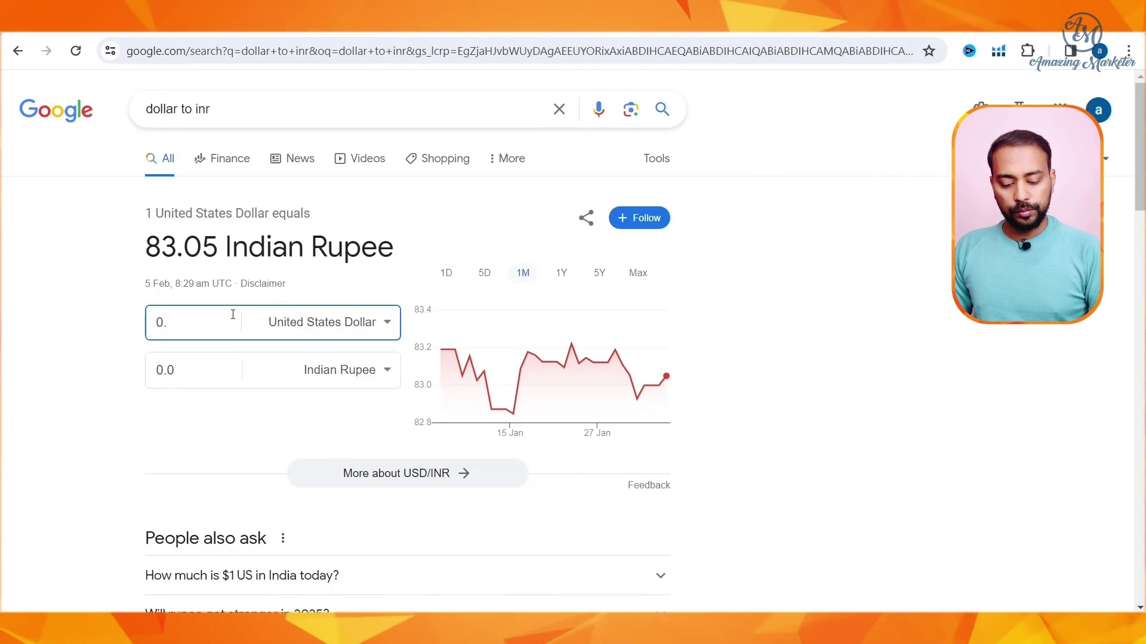
{"action": "type", "text": "05"}
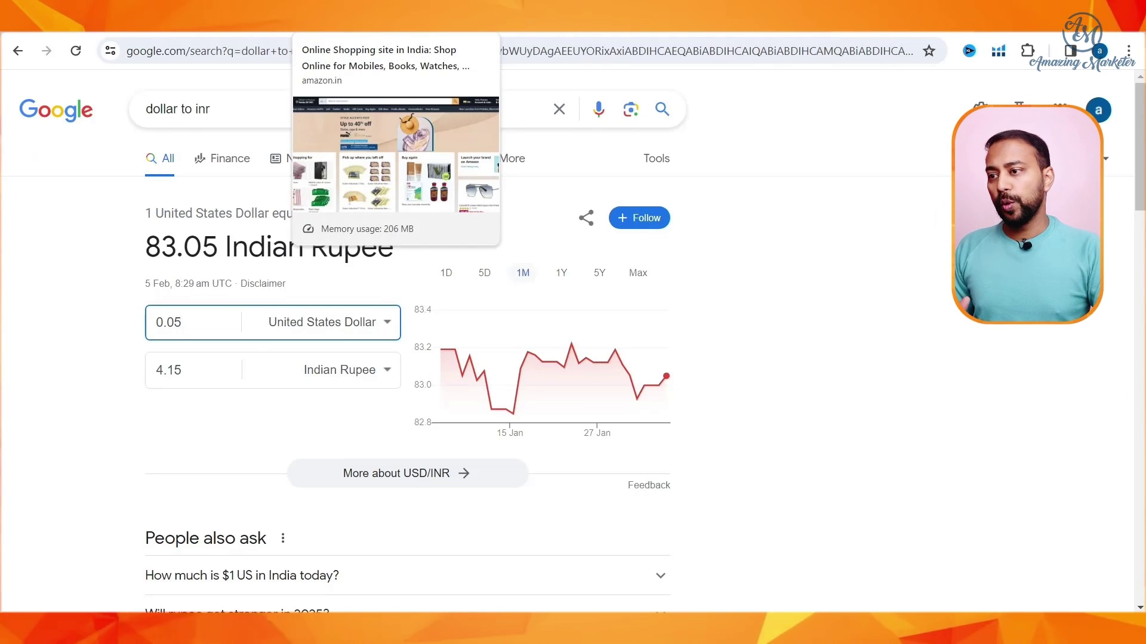
Set Amazon Fulfilment's cost of goods sold to ₹5 in the Revenue Calculator and review Your Fulfilment's other costs
{"action": "left_click", "coordinate": [614, 17]}
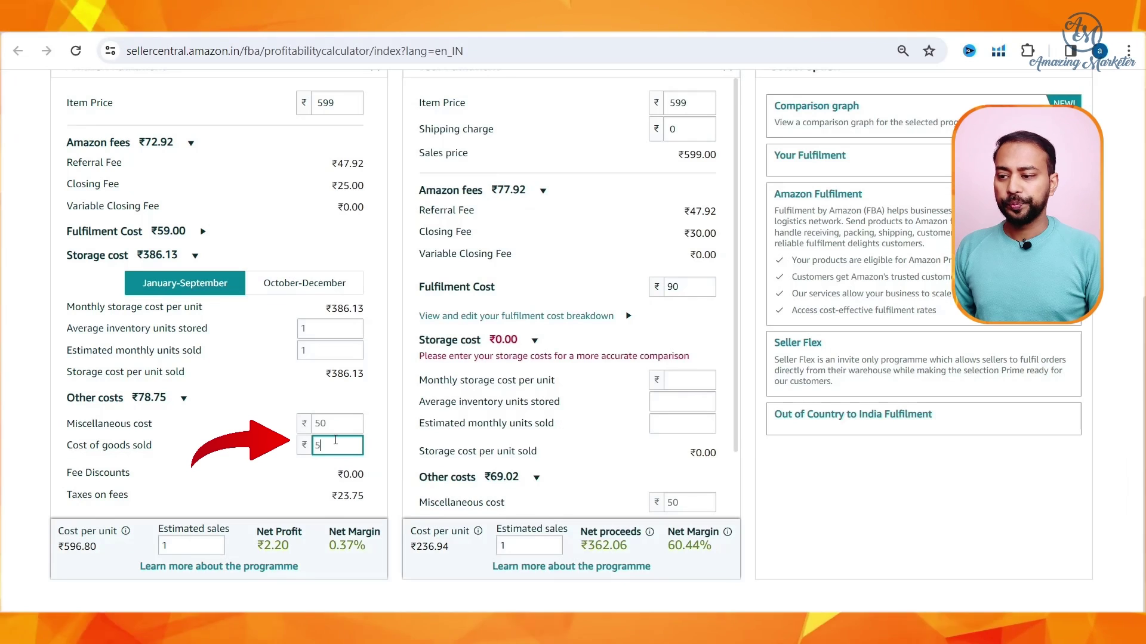
{"action": "left_click", "coordinate": [621, 421]}
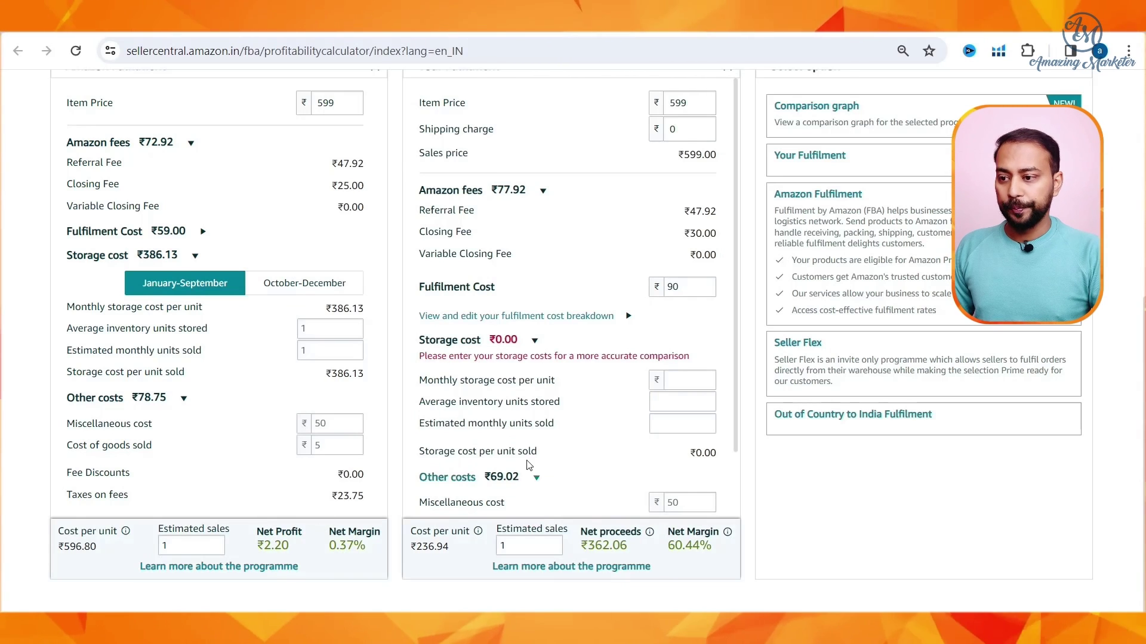
{"action": "mouse_move", "coordinate": [513, 403]}
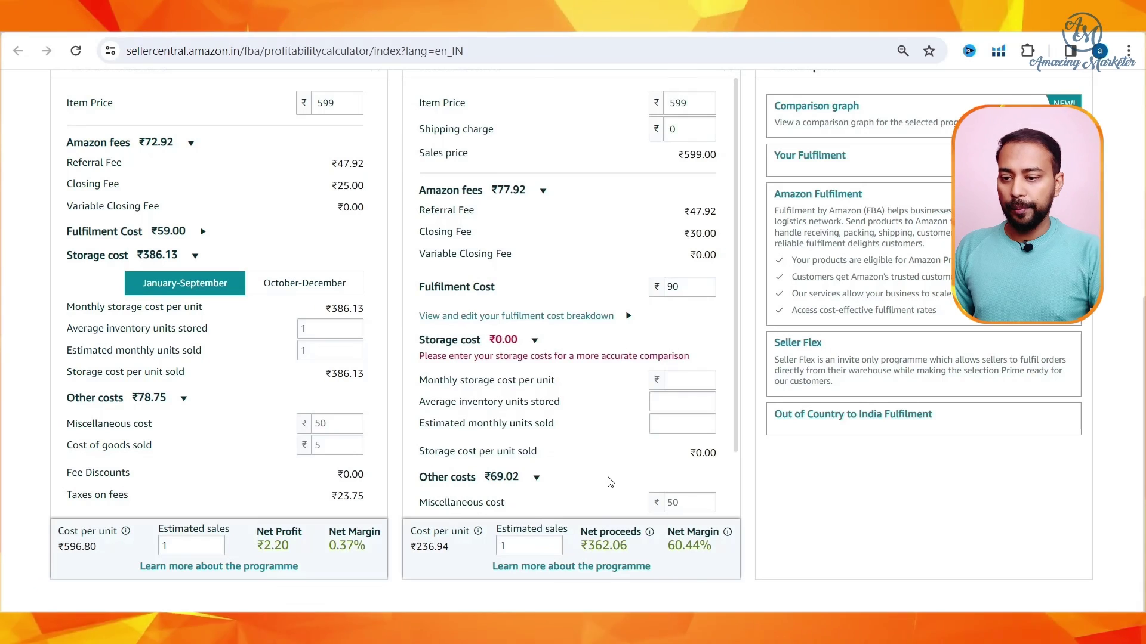
{"action": "scroll", "coordinate": [609, 481], "scroll_direction": "down", "scroll_amount": 2}
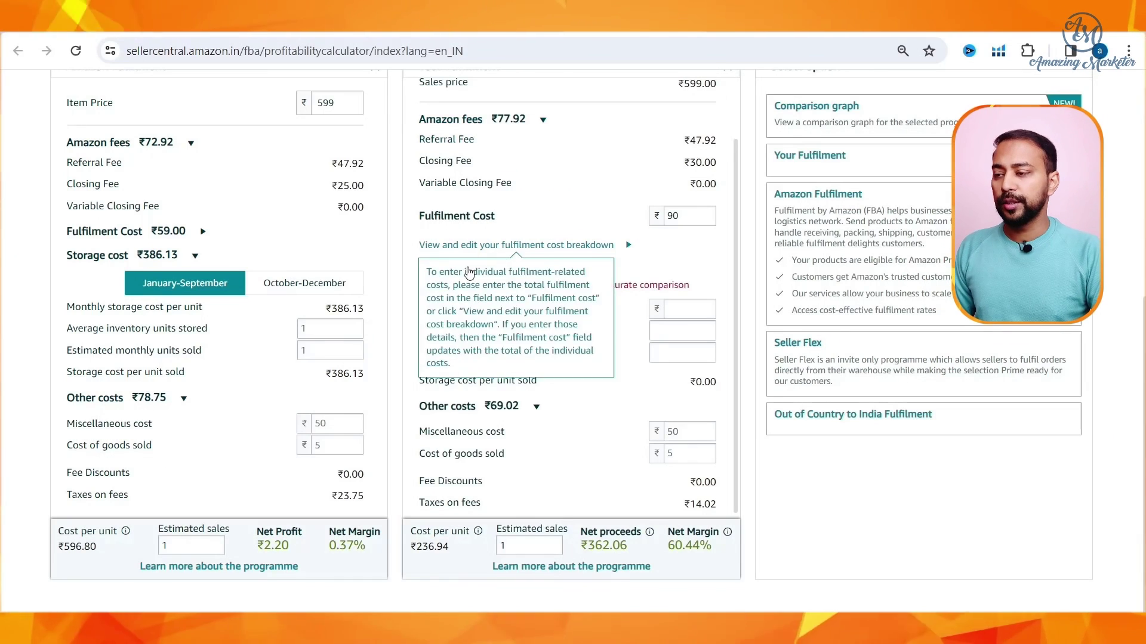
{"action": "scroll", "coordinate": [468, 268], "scroll_direction": "up", "scroll_amount": 2}
Copy the absorbia diaper's ASIN from its product page address and open the Cerebro tool in Helium 10
{"action": "left_click", "coordinate": [220, 30]}
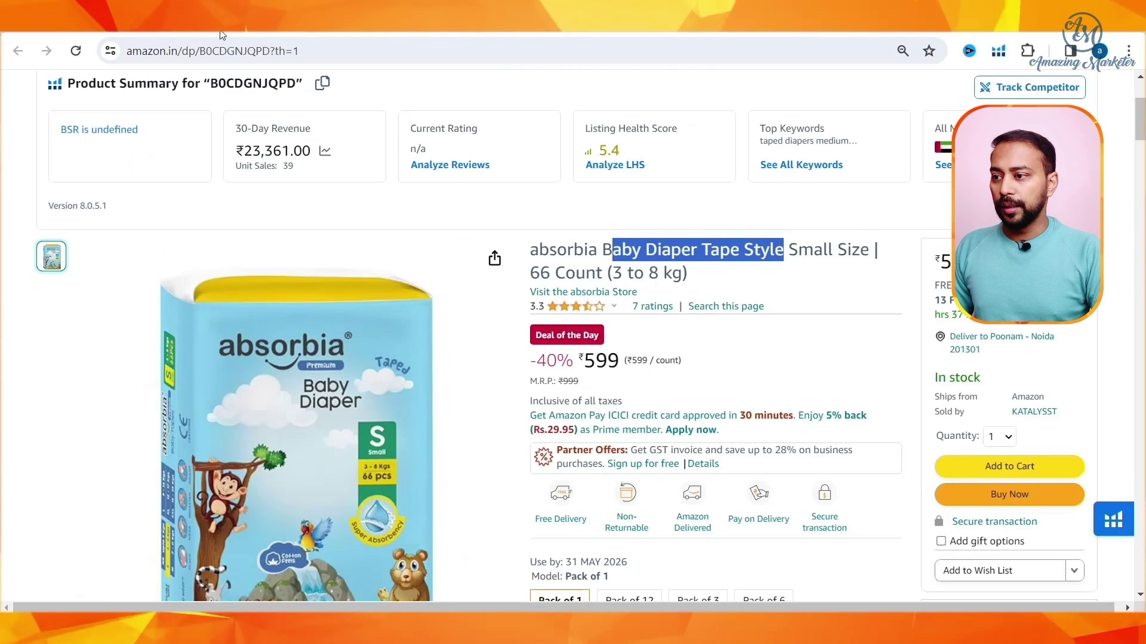
{"action": "double_click", "coordinate": [243, 53]}
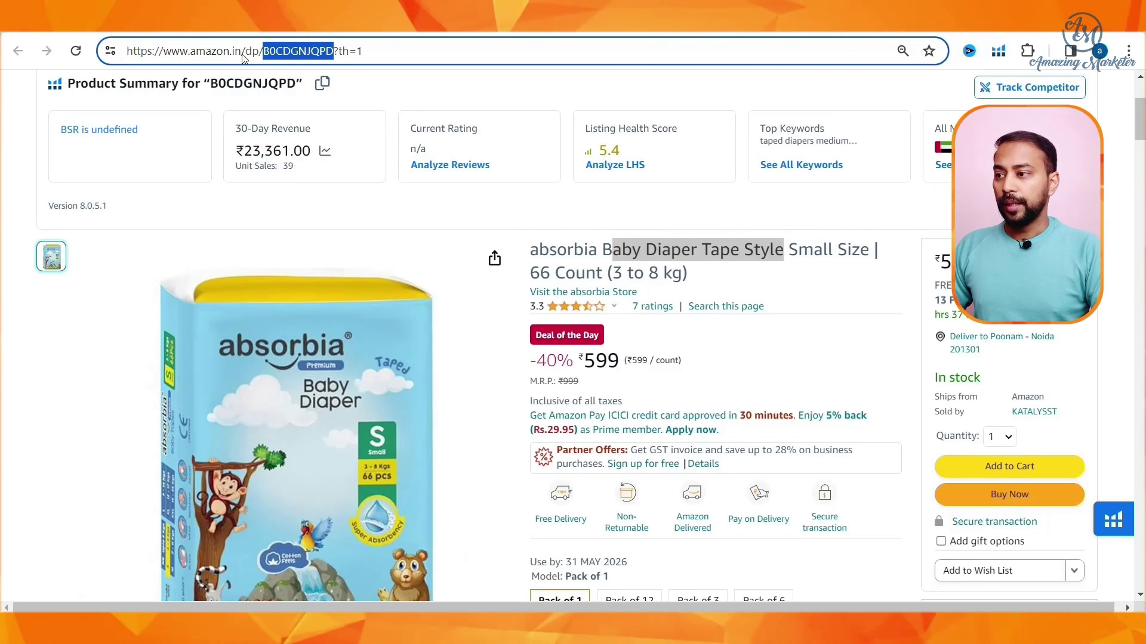
{"action": "left_click", "coordinate": [286, 30]}
{"action": "scroll", "coordinate": [353, 215], "scroll_direction": "up", "scroll_amount": 3}
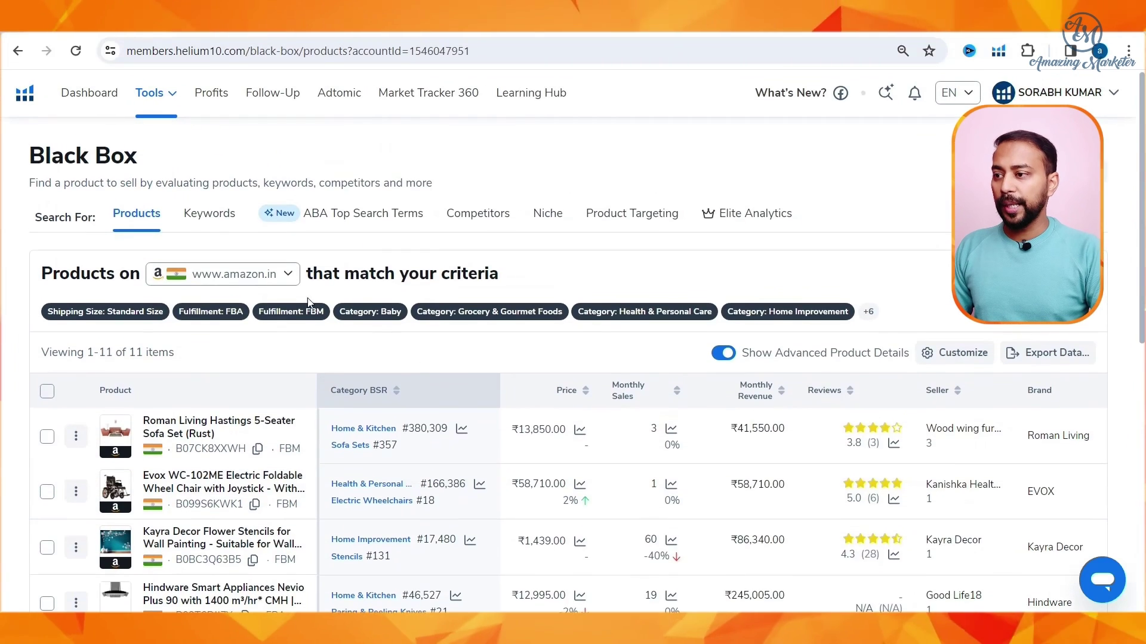
{"action": "left_click", "coordinate": [169, 95]}
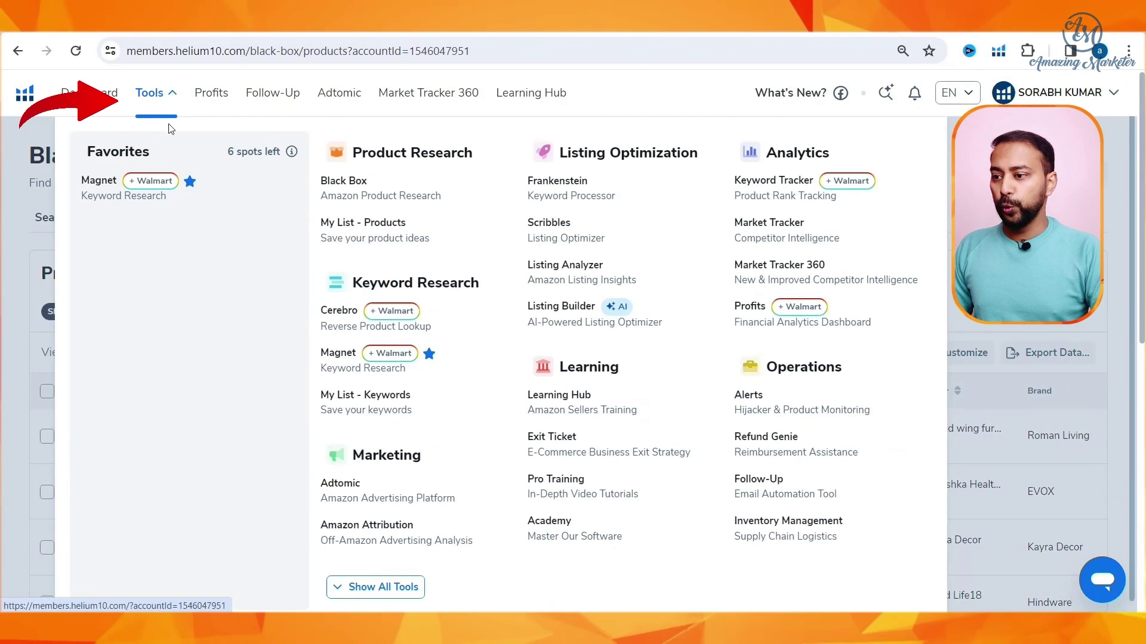
{"action": "left_click", "coordinate": [358, 323]}
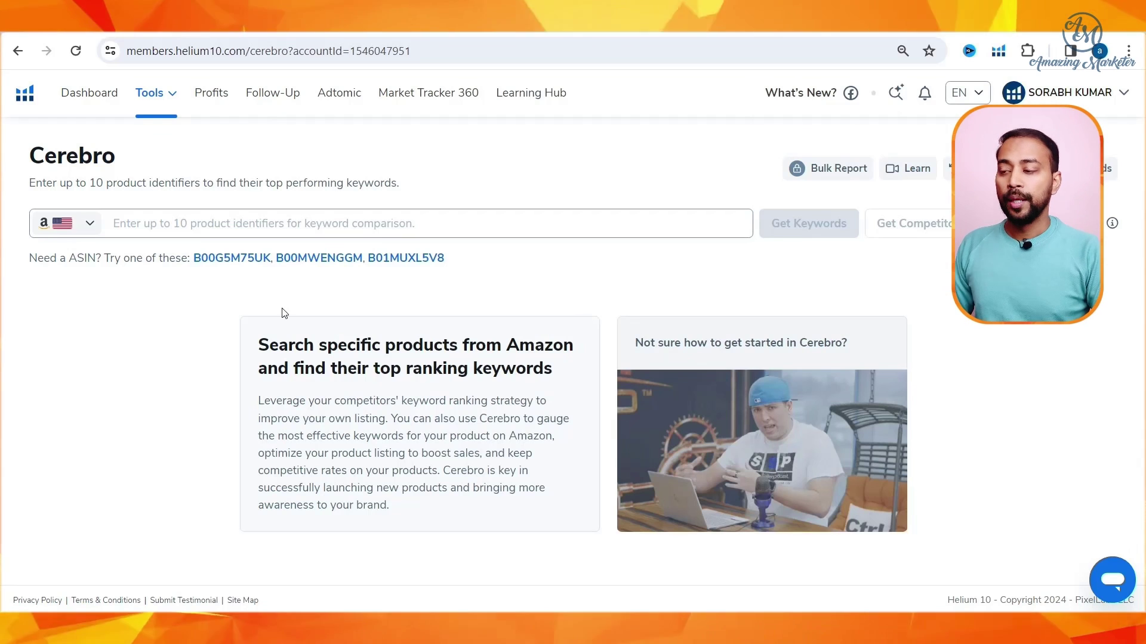
{"action": "left_click", "coordinate": [91, 229]}
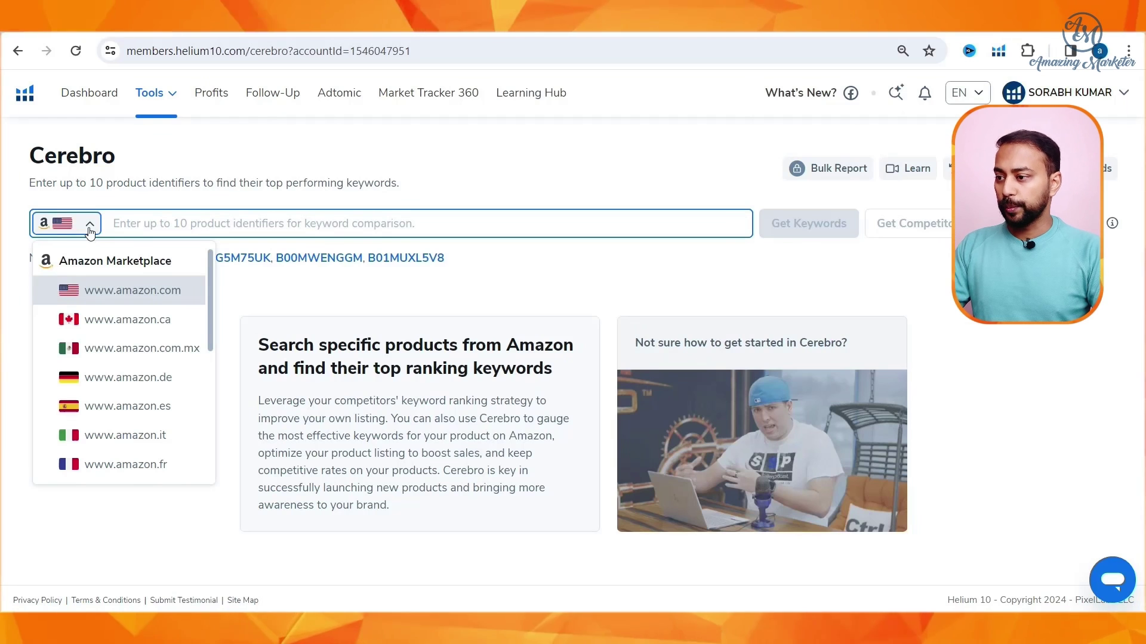
{"action": "scroll", "coordinate": [119, 414], "scroll_direction": "down", "scroll_amount": 2}
{"action": "scroll", "coordinate": [119, 417], "scroll_direction": "down", "scroll_amount": 2}
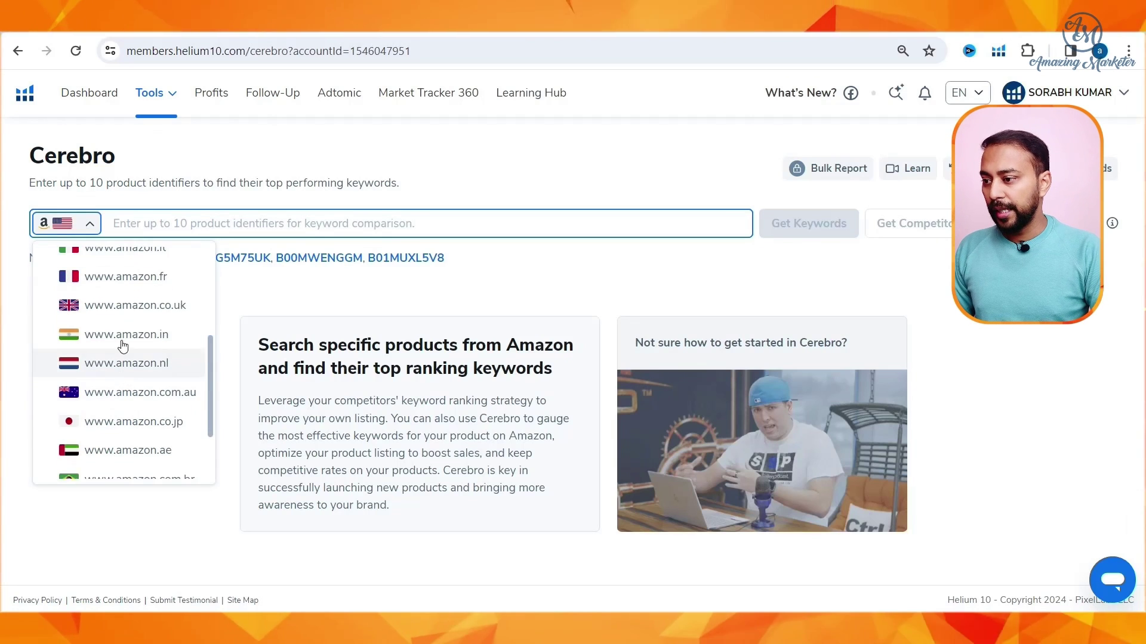
{"action": "left_click", "coordinate": [120, 355]}
{"action": "left_click", "coordinate": [177, 224]}
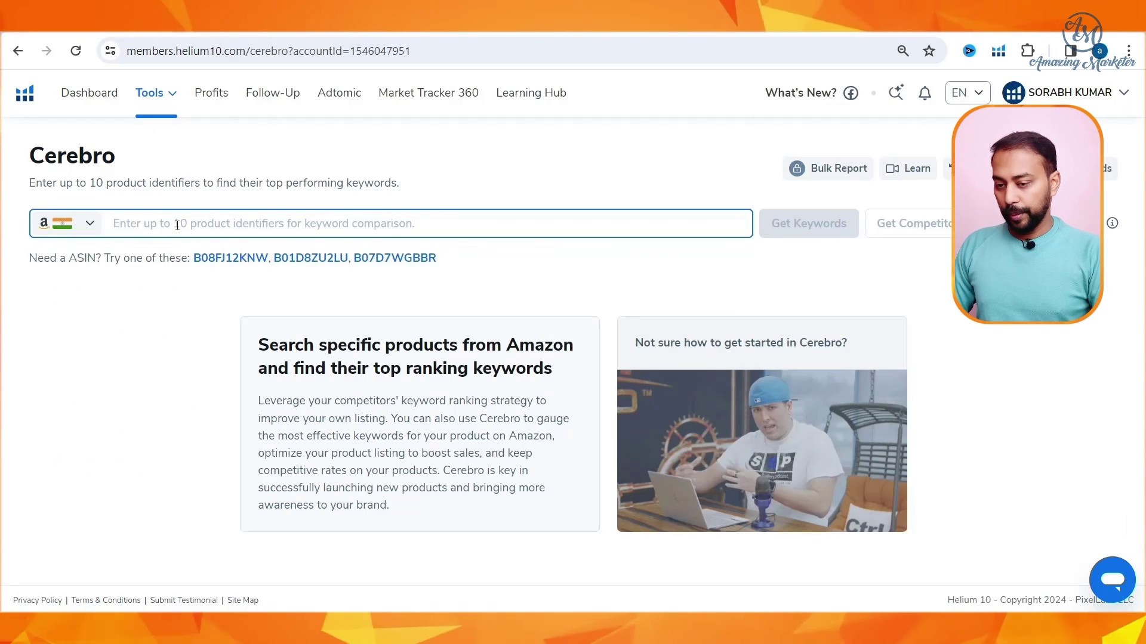
{"action": "type", "text": "B0CDGNJQPD"}
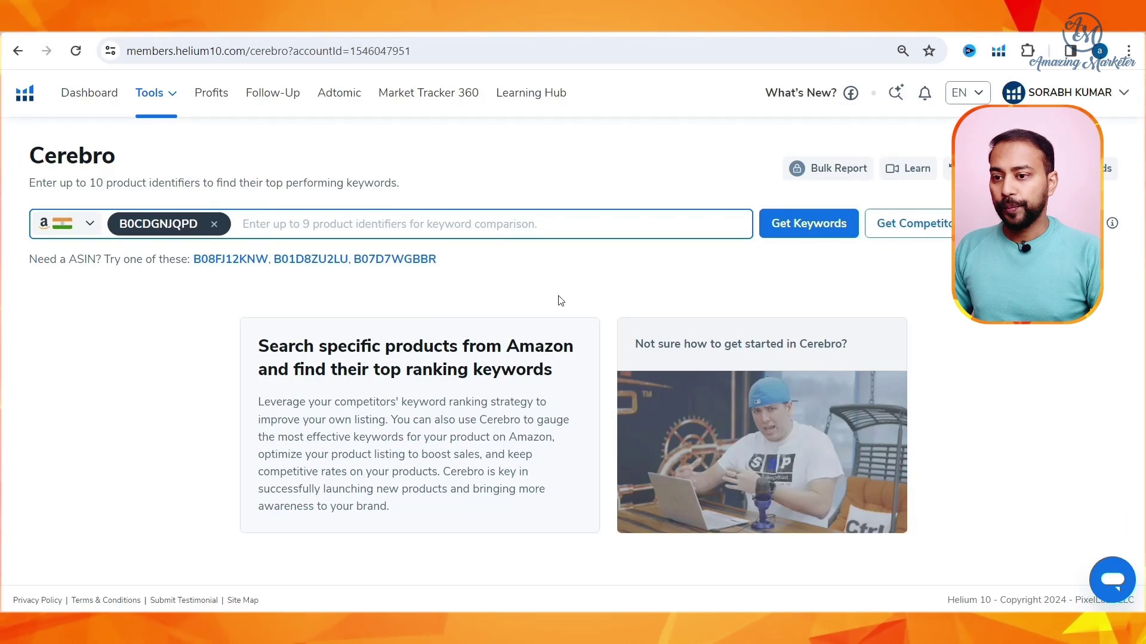
{"action": "left_click", "coordinate": [817, 236]}
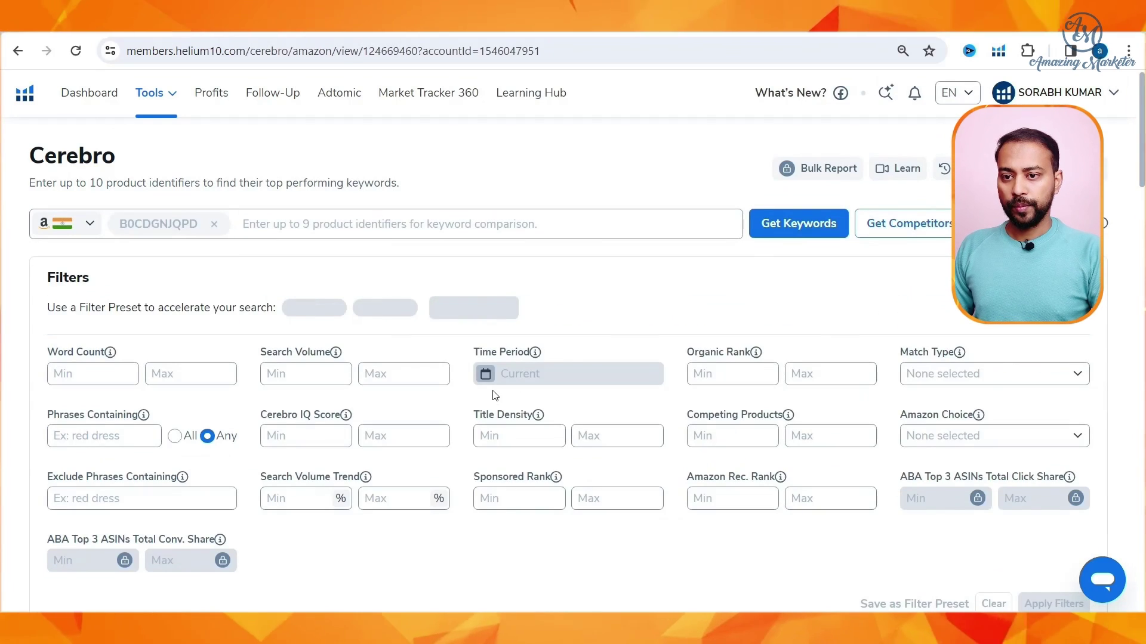
Examine the absorbia diaper's keyword distribution and the keyword phrases with their search volumes in the Cerebro results
{"action": "scroll", "coordinate": [539, 334], "scroll_direction": "down", "scroll_amount": 3}
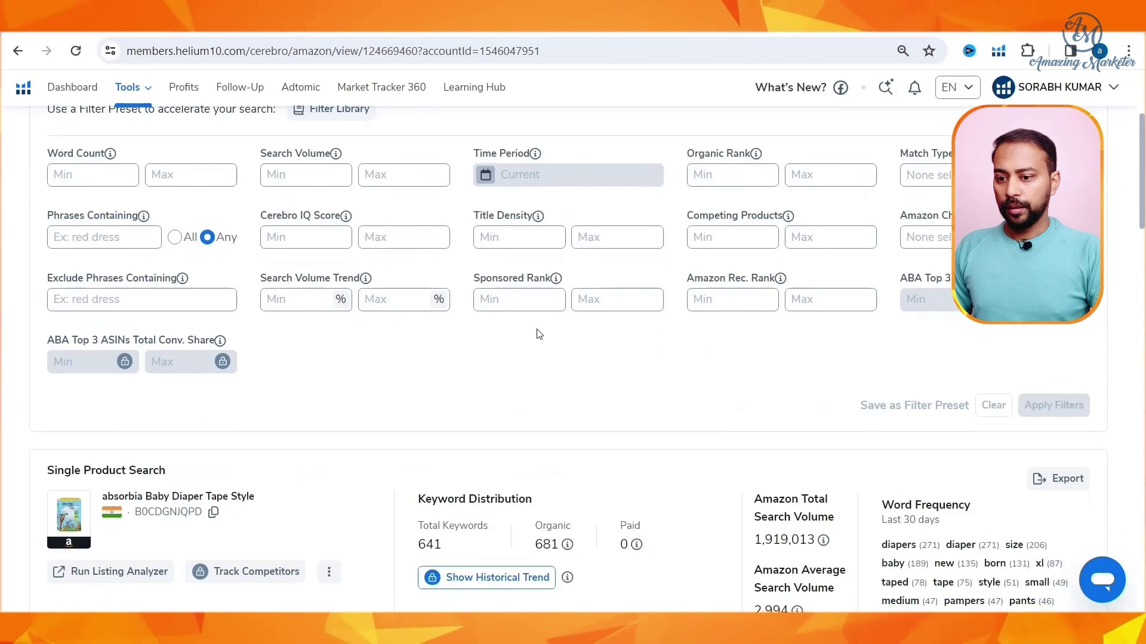
{"action": "scroll", "coordinate": [539, 335], "scroll_direction": "down", "scroll_amount": 3}
{"action": "scroll", "coordinate": [458, 384], "scroll_direction": "down", "scroll_amount": 3}
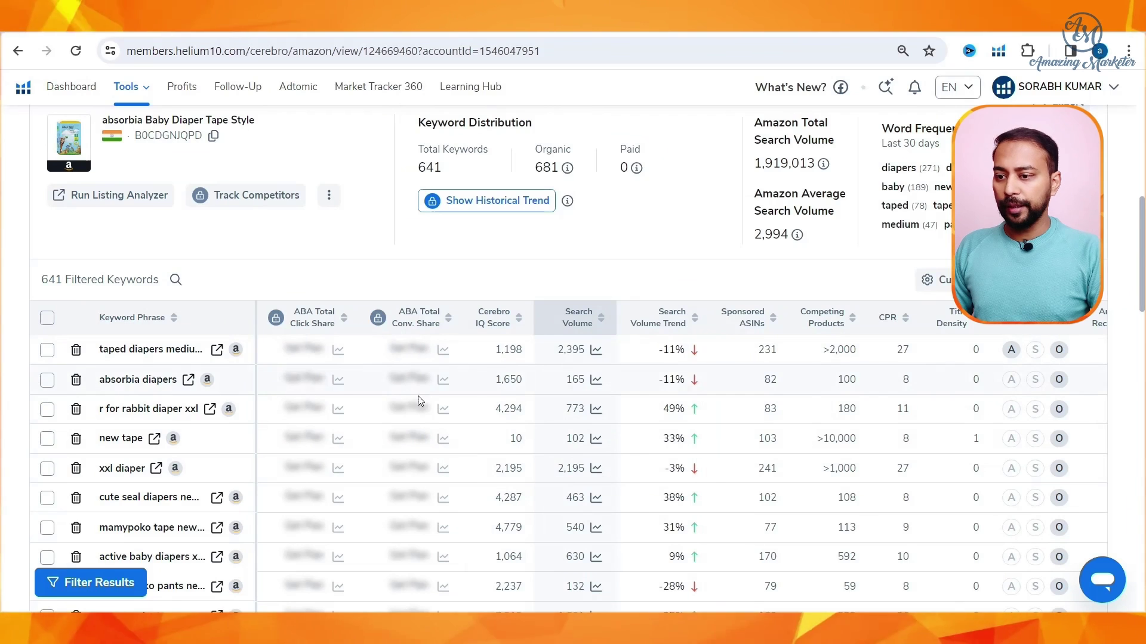
Sort the Cerebro keywords by highest search volume and filter them to search volumes between 1000 and 20000
{"action": "left_click", "coordinate": [585, 322]}
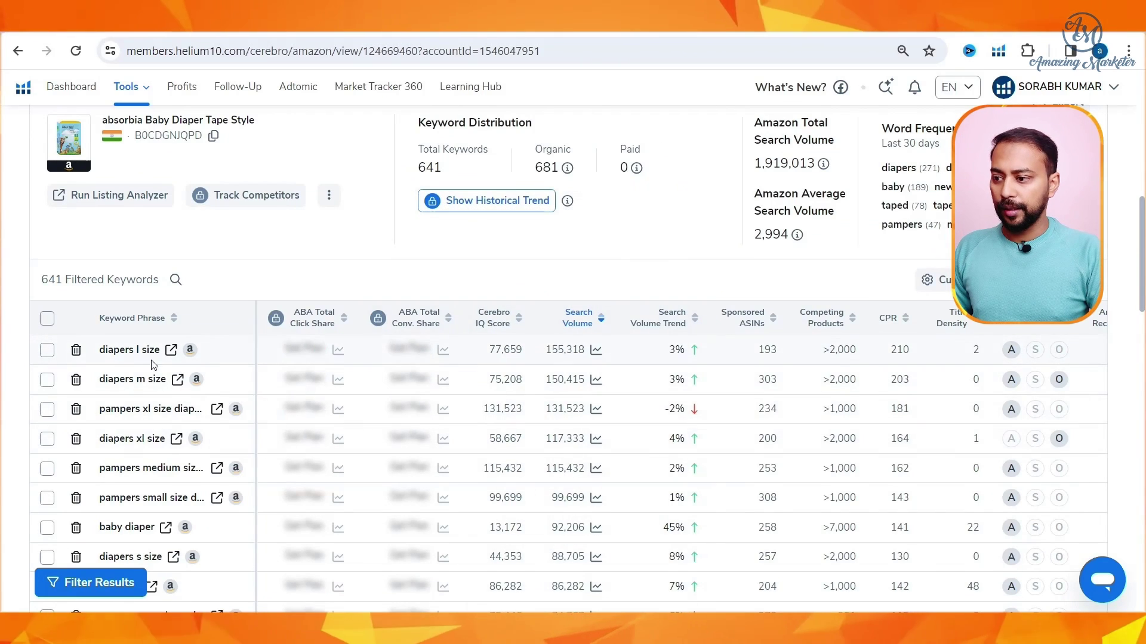
{"action": "scroll", "coordinate": [568, 452], "scroll_direction": "up", "scroll_amount": 3}
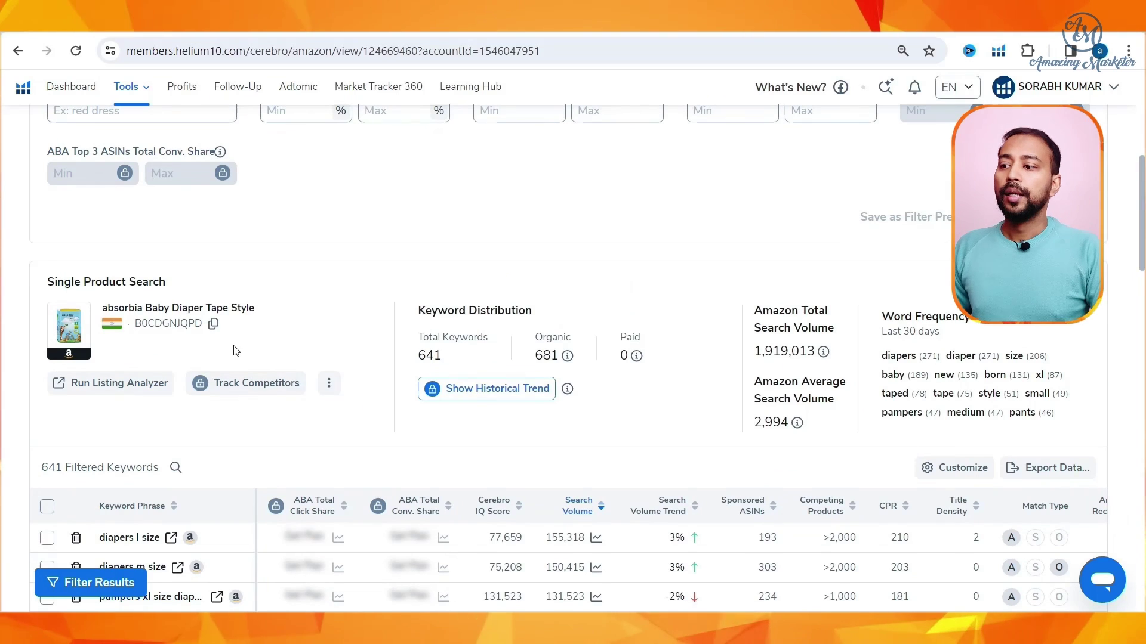
{"action": "scroll", "coordinate": [236, 351], "scroll_direction": "up", "scroll_amount": 6}
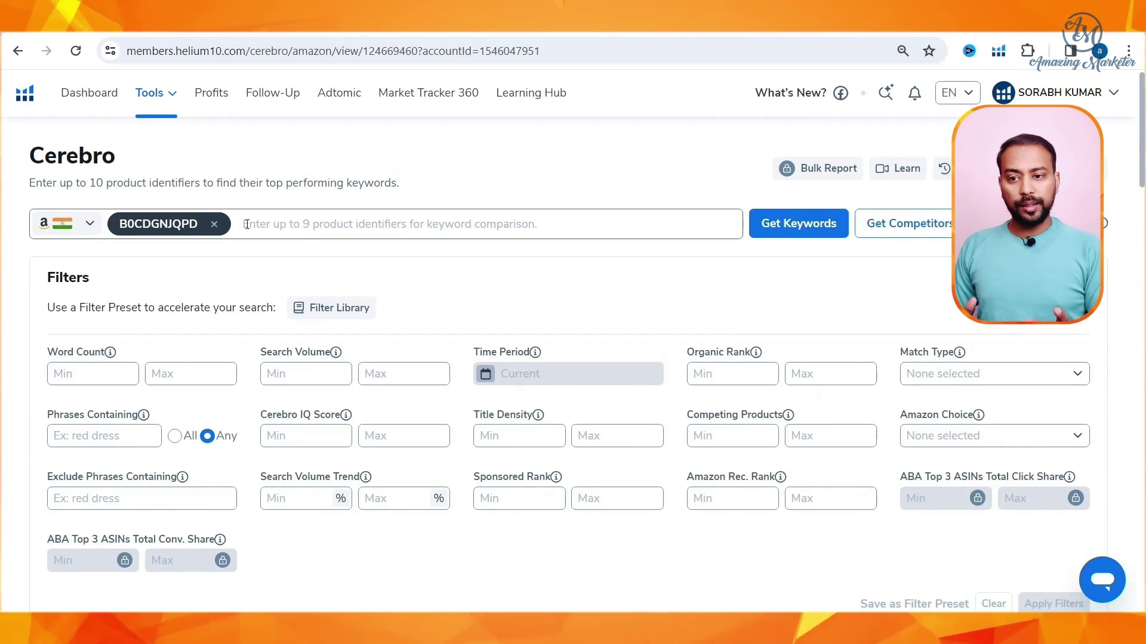
{"action": "left_click", "coordinate": [275, 377]}
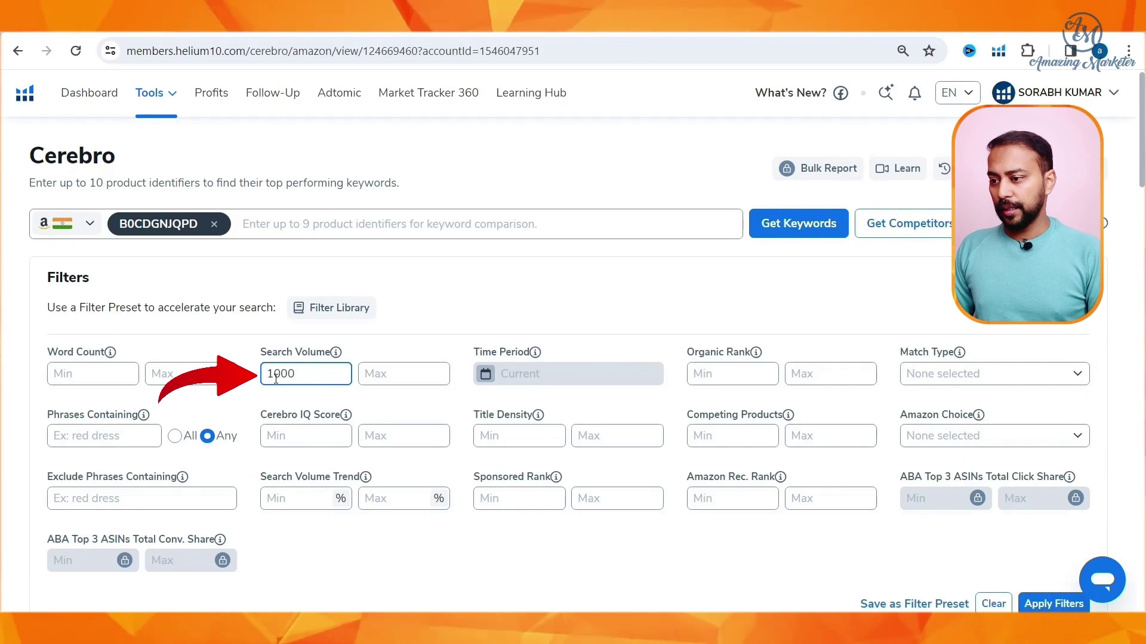
{"action": "key", "text": "Tab"}
{"action": "type", "text": "2"}
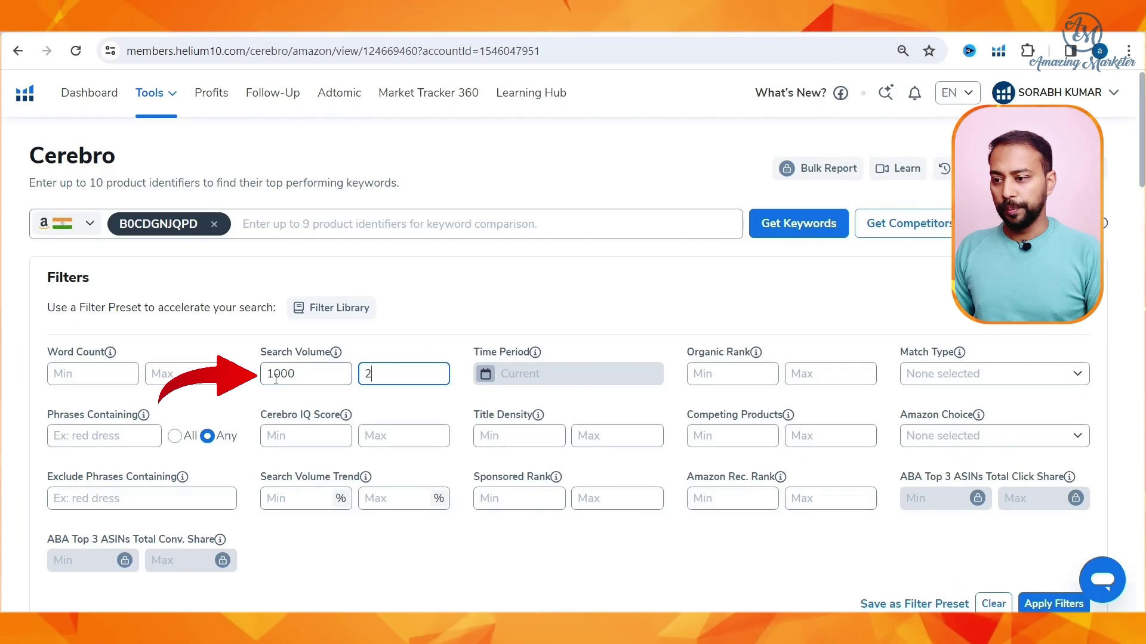
{"action": "type", "text": "0000"}
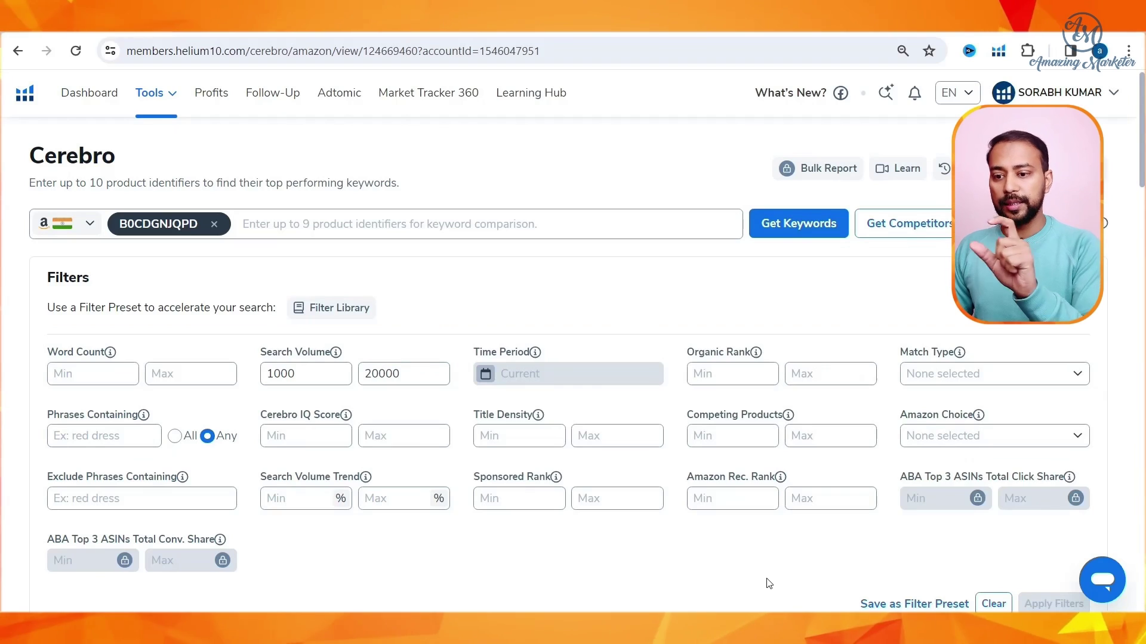
{"action": "scroll", "coordinate": [746, 537], "scroll_direction": "down", "scroll_amount": 10}
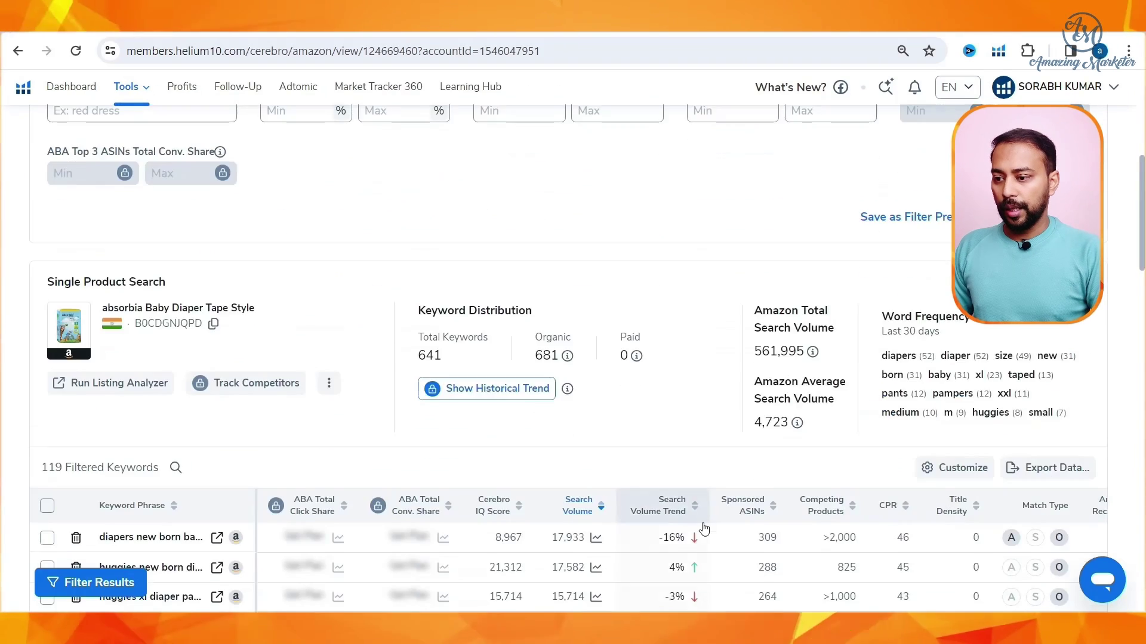
Examine the filtered keyword phrases with their search volumes and the CPR column in the Cerebro results
{"action": "scroll", "coordinate": [753, 358], "scroll_direction": "up", "scroll_amount": 7}
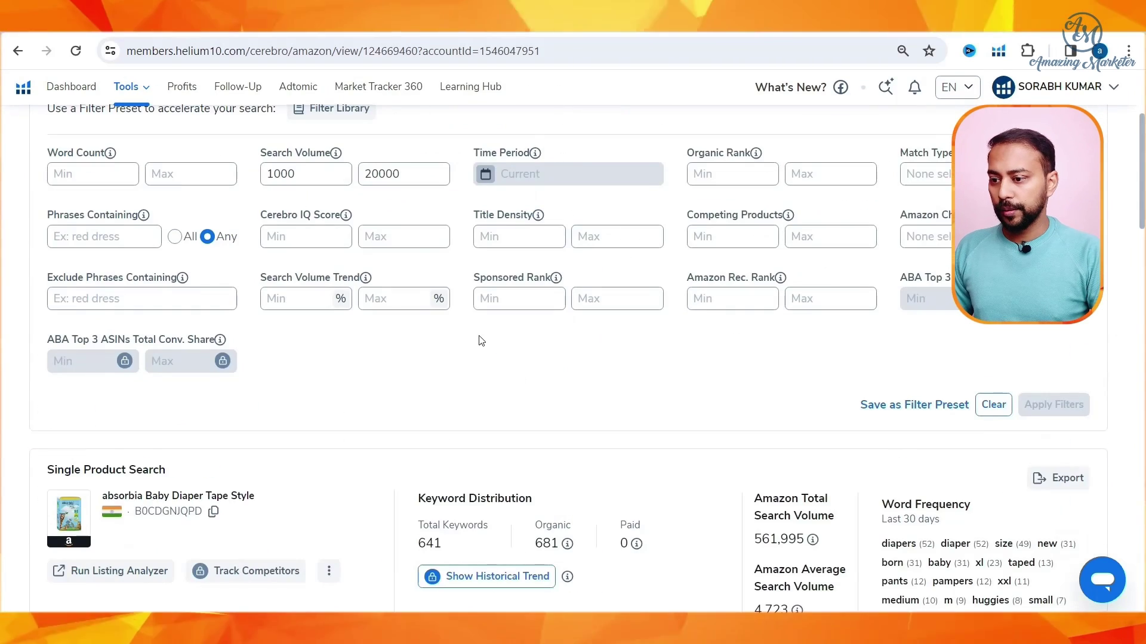
{"action": "scroll", "coordinate": [478, 340], "scroll_direction": "down", "scroll_amount": 5}
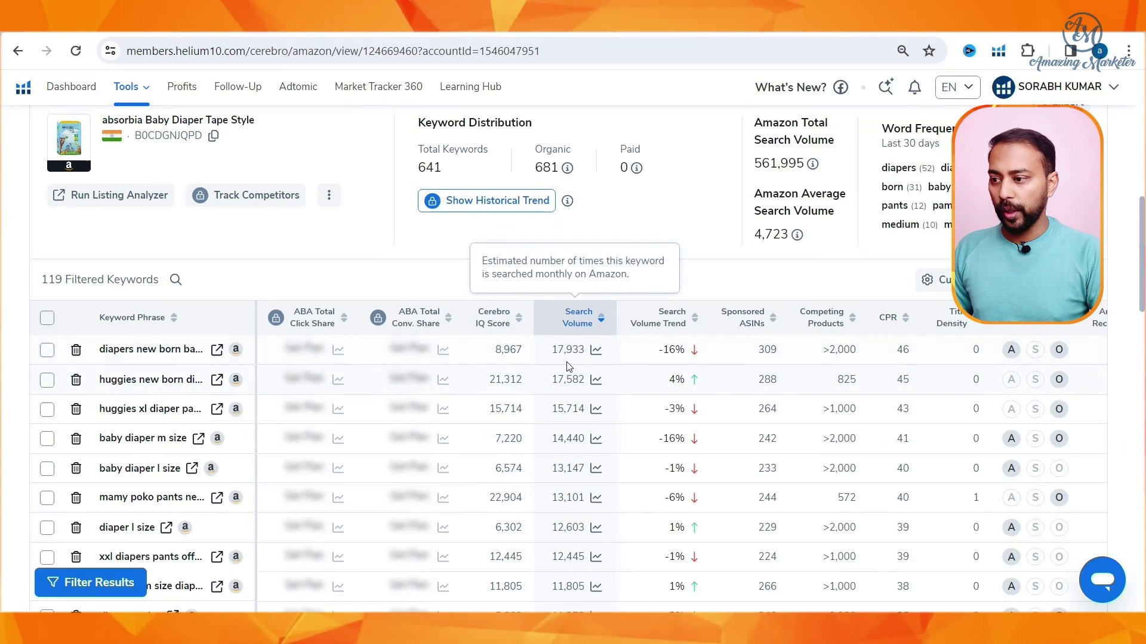
{"action": "mouse_move", "coordinate": [179, 380]}
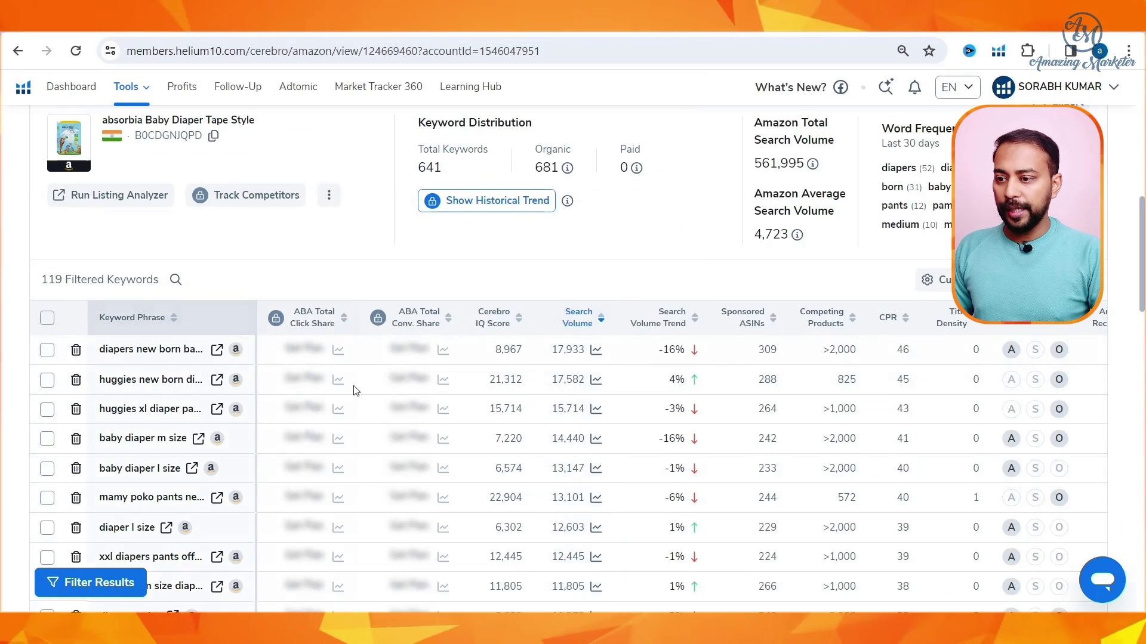
{"action": "scroll", "coordinate": [355, 390], "scroll_direction": "down", "scroll_amount": 3}
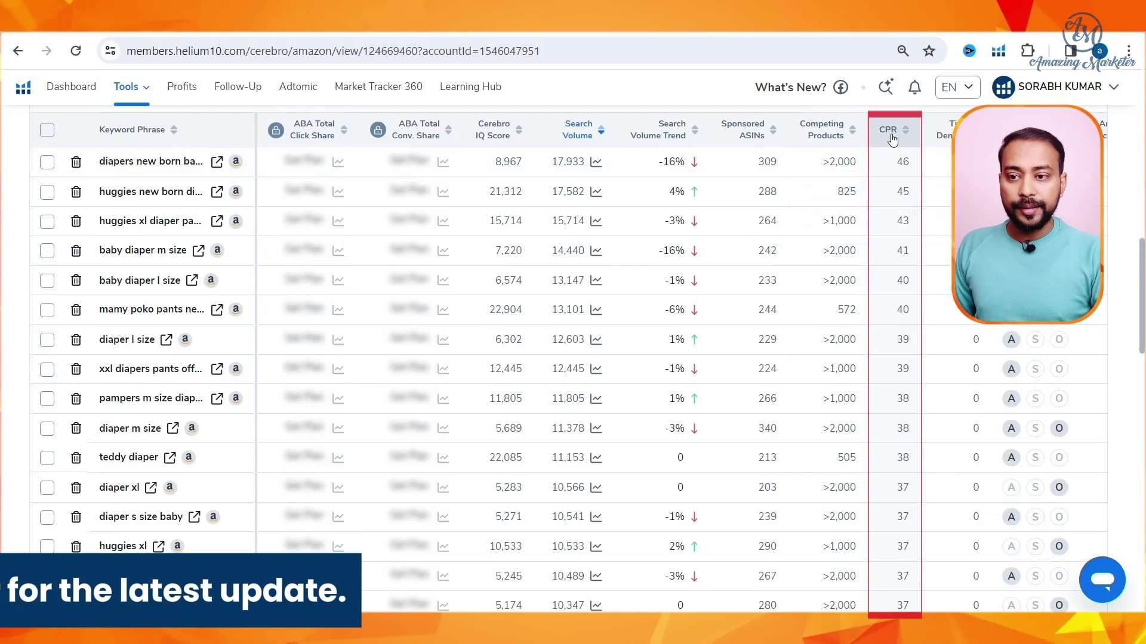
{"action": "mouse_move", "coordinate": [892, 139]}
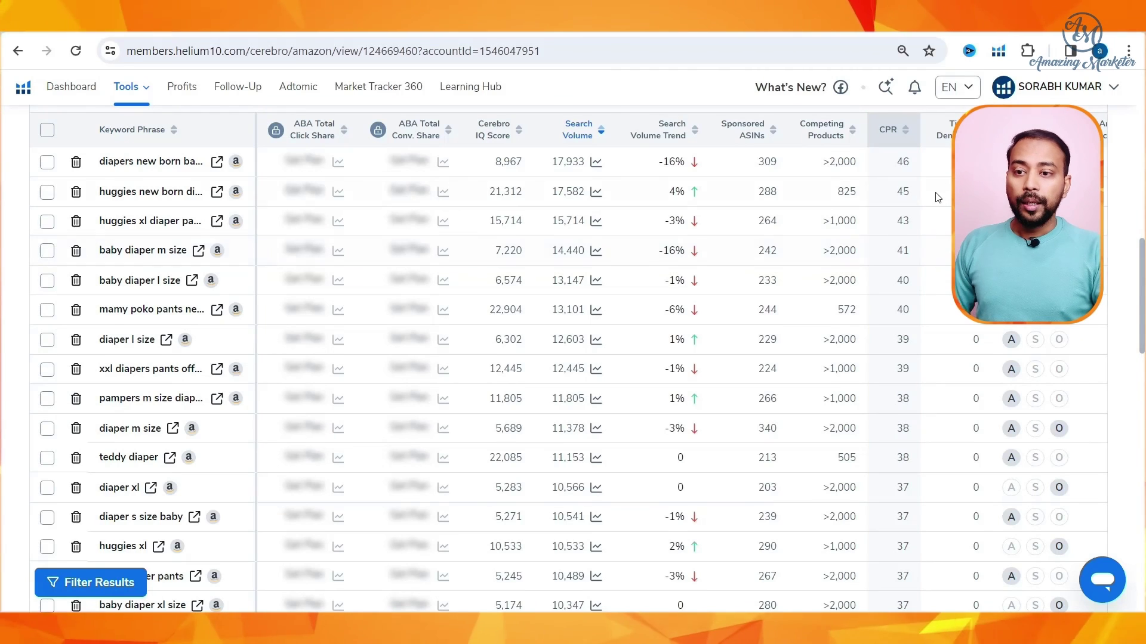
View the top 10 ranked products for "diapers new born baby" and compare CPR values across the filtered keywords
{"action": "left_click", "coordinate": [150, 167]}
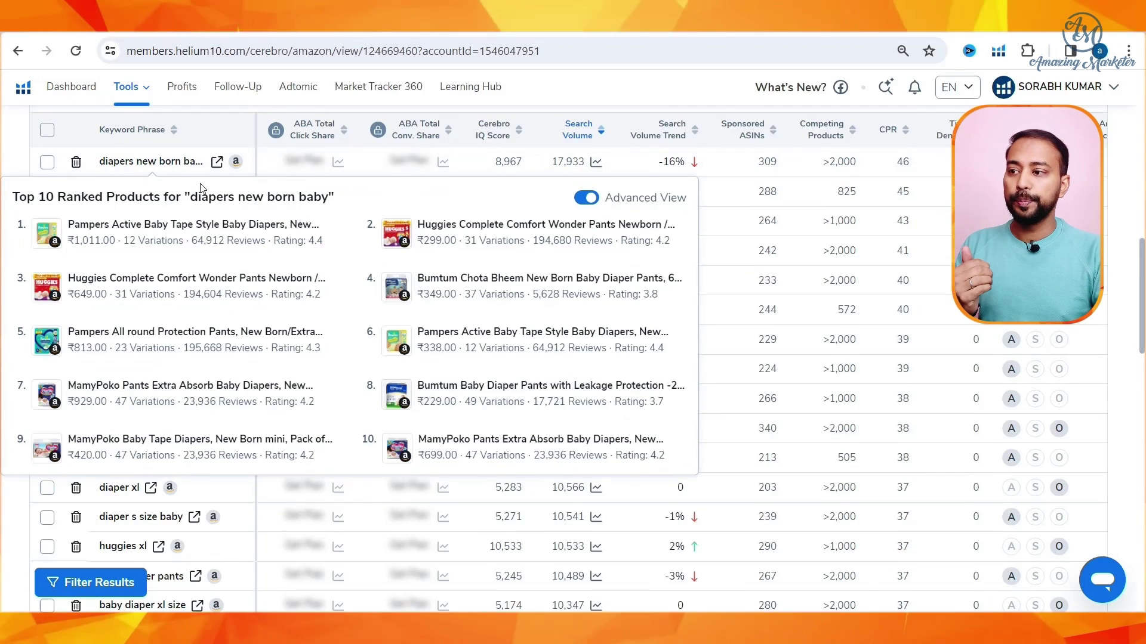
{"action": "left_click", "coordinate": [831, 143]}
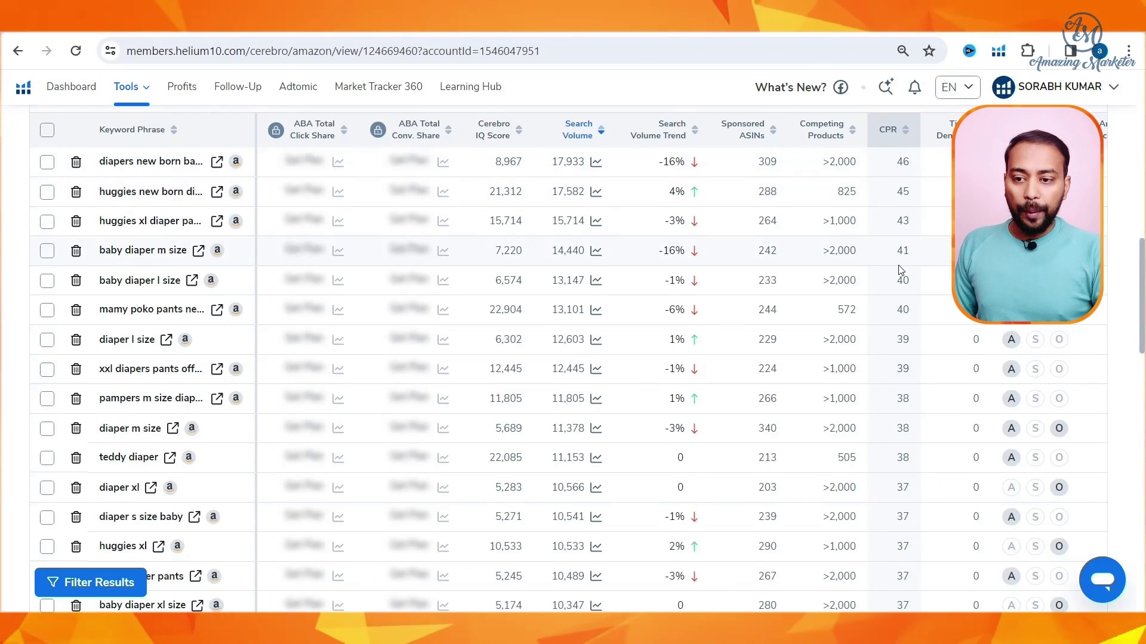
{"action": "scroll", "coordinate": [901, 270], "scroll_direction": "down", "scroll_amount": 10}
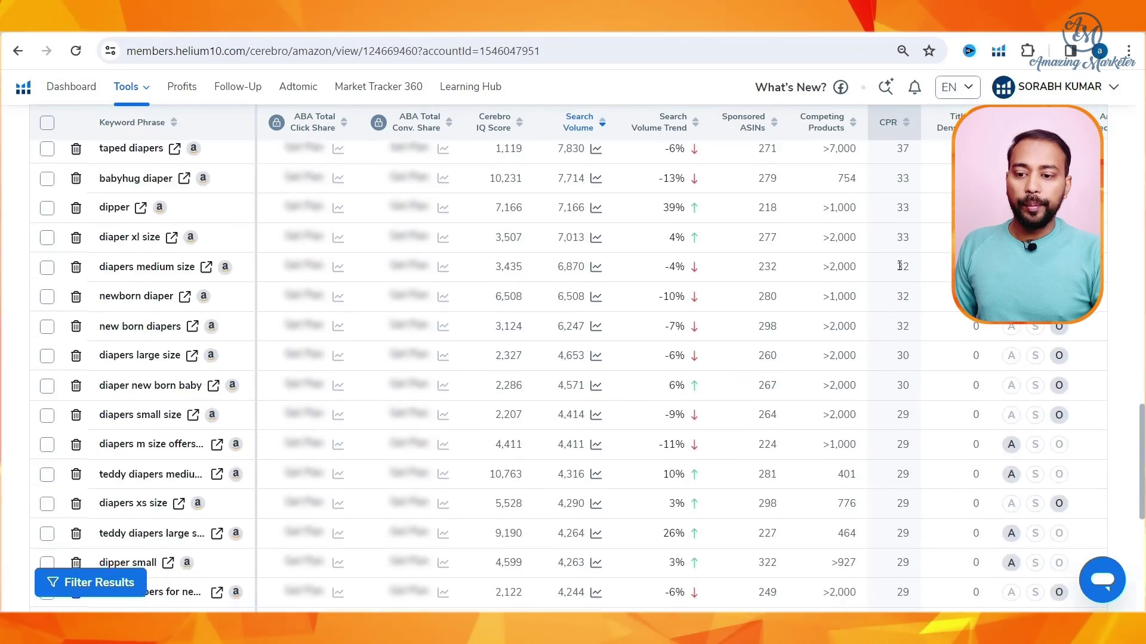
{"action": "scroll", "coordinate": [900, 267], "scroll_direction": "down", "scroll_amount": 5}
{"action": "scroll", "coordinate": [900, 269], "scroll_direction": "up", "scroll_amount": 12}
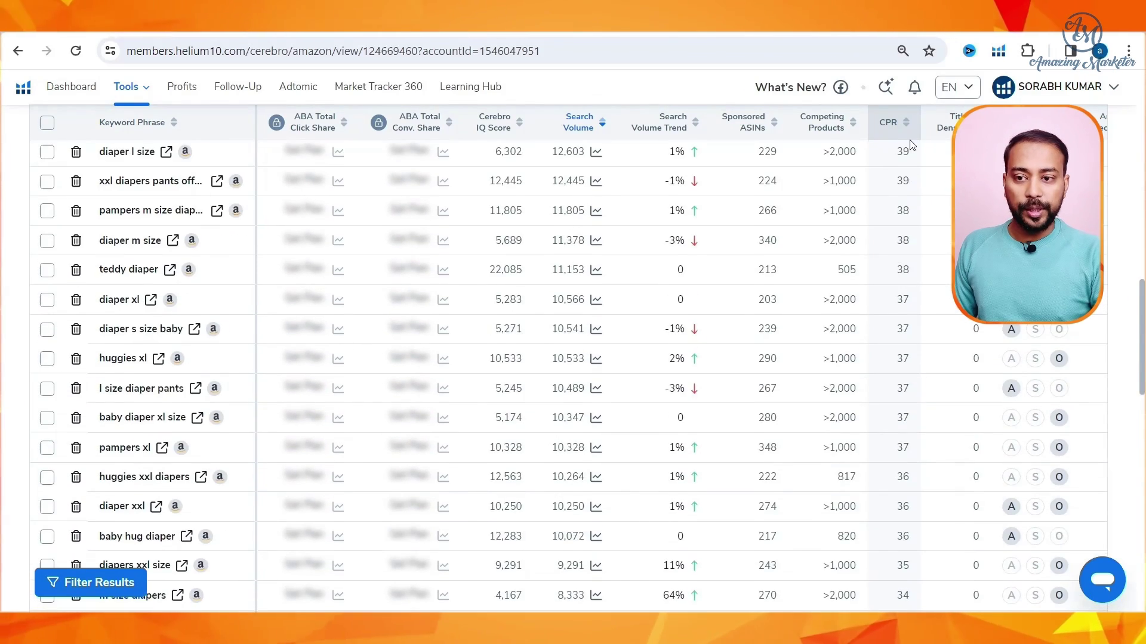
{"action": "scroll", "coordinate": [918, 208], "scroll_direction": "up", "scroll_amount": 6}
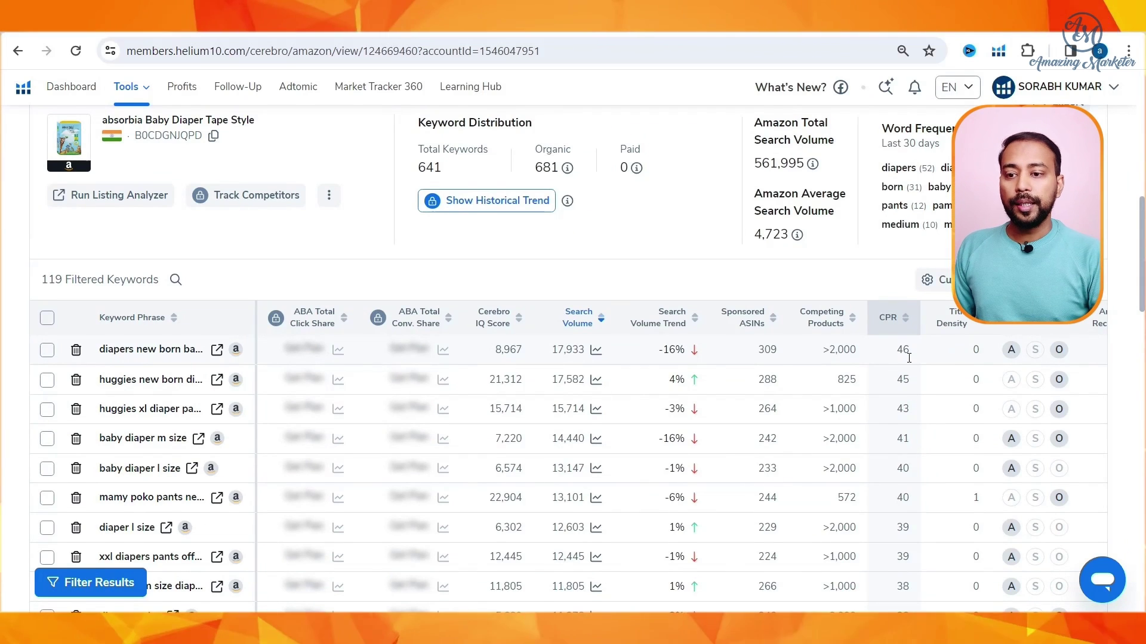
{"action": "scroll", "coordinate": [908, 358], "scroll_direction": "down", "scroll_amount": 3}
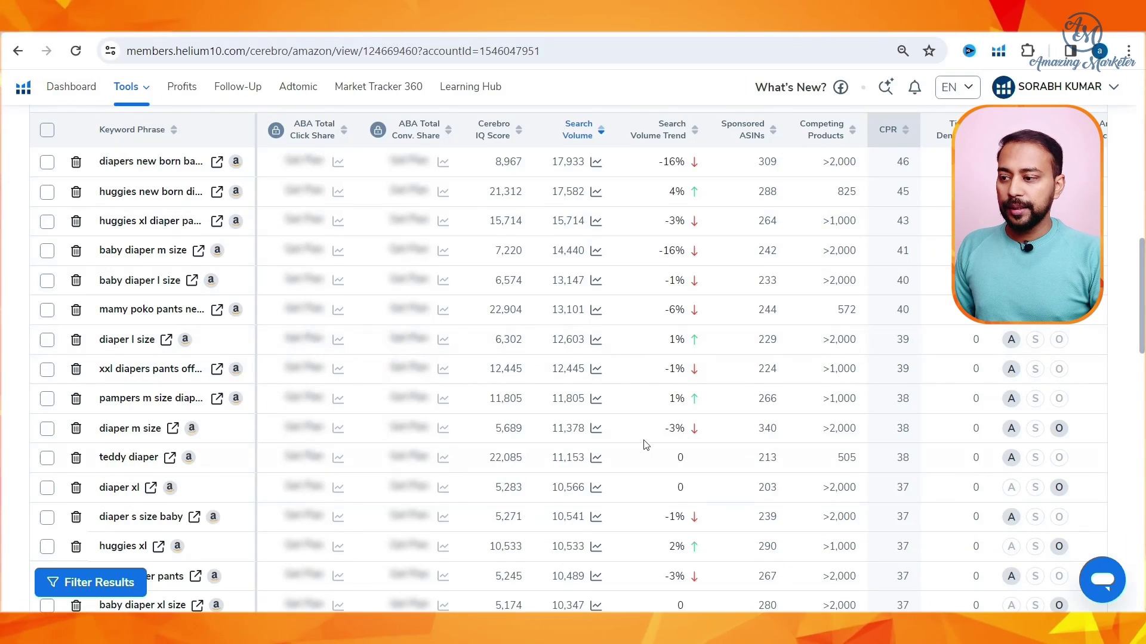
{"action": "scroll", "coordinate": [684, 430], "scroll_direction": "down", "scroll_amount": 3}
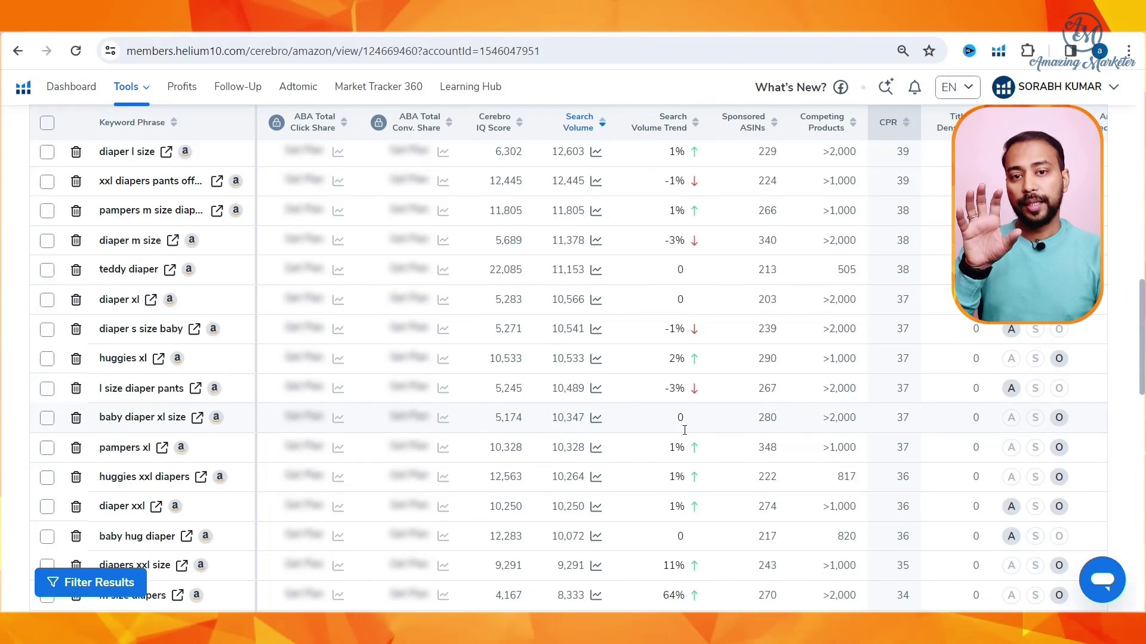
{"action": "scroll", "coordinate": [685, 430], "scroll_direction": "up", "scroll_amount": 3}
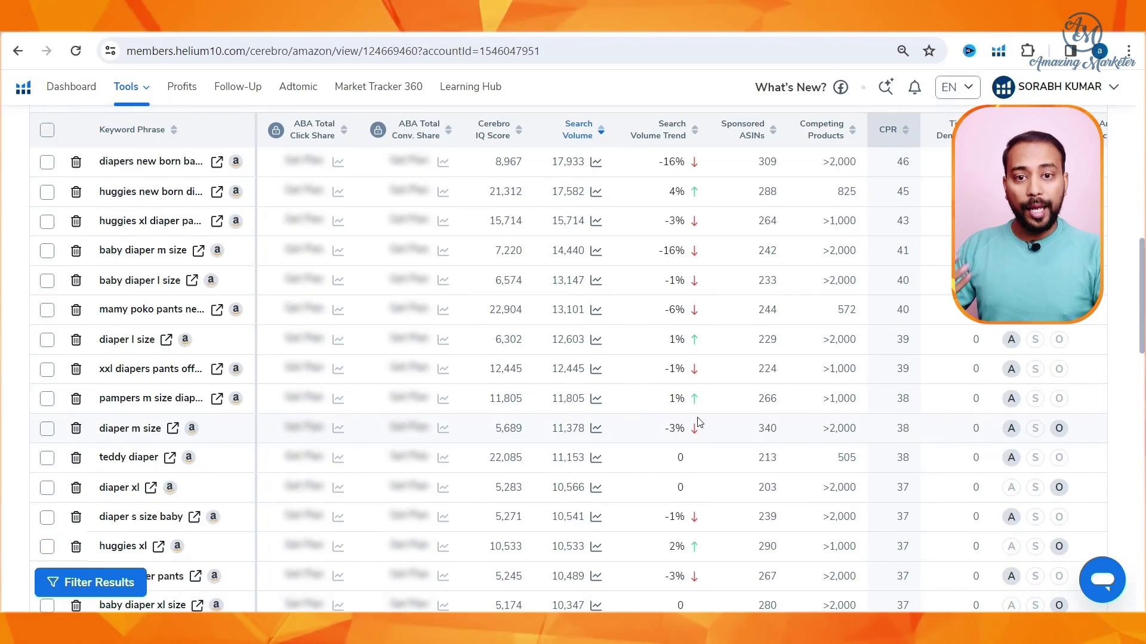
{"action": "scroll", "coordinate": [698, 423], "scroll_direction": "up", "scroll_amount": 3}
{"action": "scroll", "coordinate": [454, 411], "scroll_direction": "up", "scroll_amount": 3}
{"action": "scroll", "coordinate": [364, 357], "scroll_direction": "down", "scroll_amount": 3}
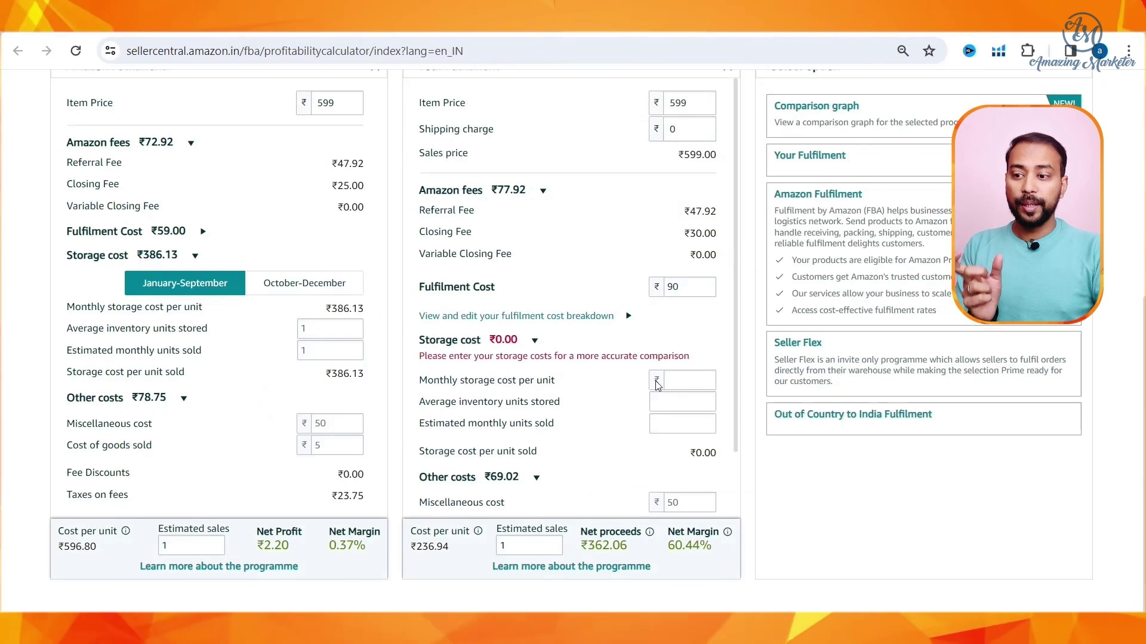
Set Your Fulfilment's estimated sales to 46 in the Revenue Calculator, check the net proceeds, and return to the Cerebro results
{"action": "scroll", "coordinate": [656, 385], "scroll_direction": "down", "scroll_amount": 1}
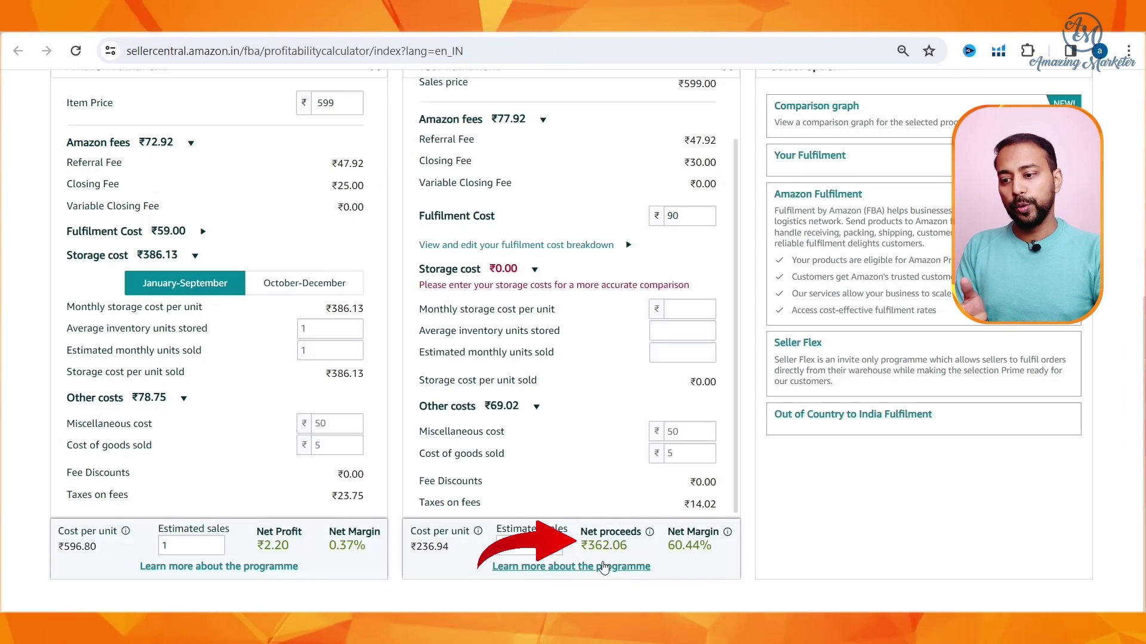
{"action": "double_click", "coordinate": [522, 548]}
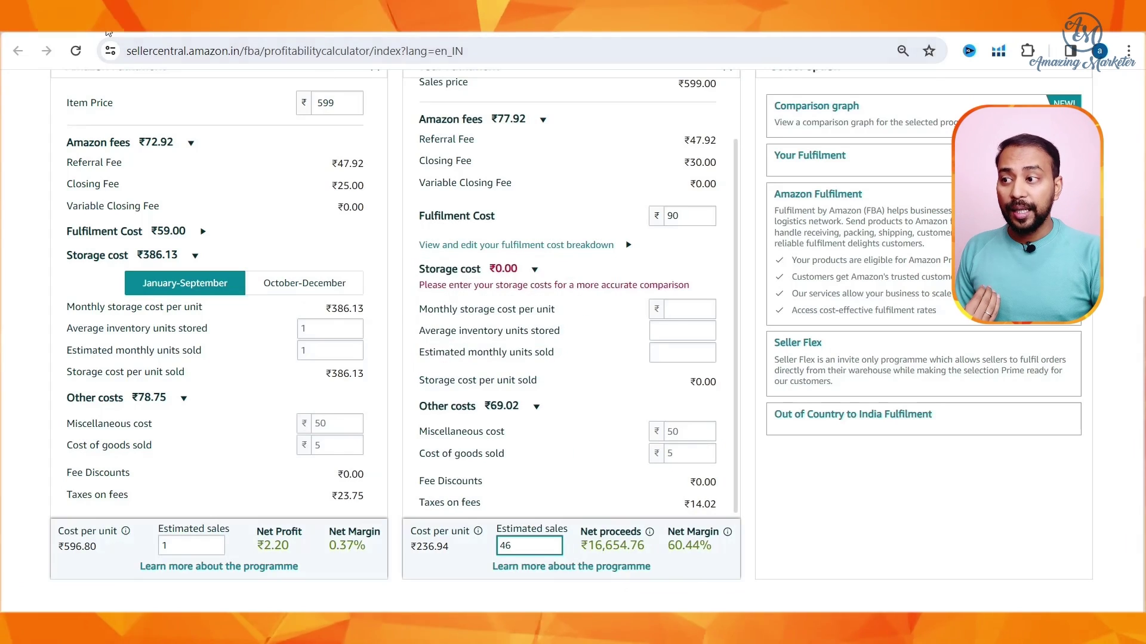
{"action": "left_click", "coordinate": [107, 29]}
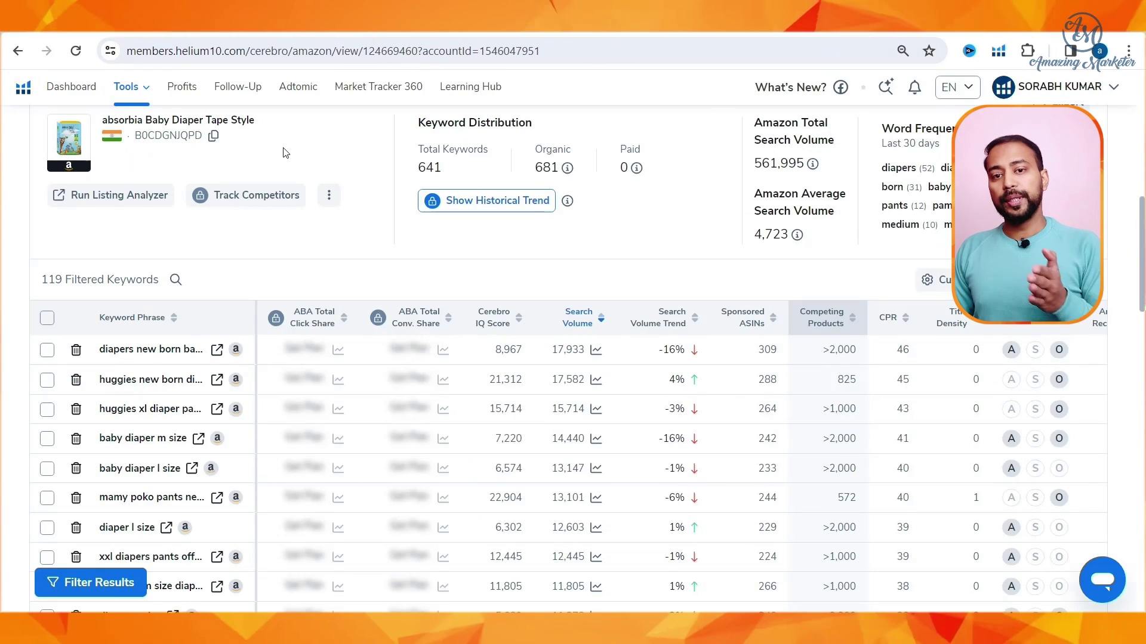